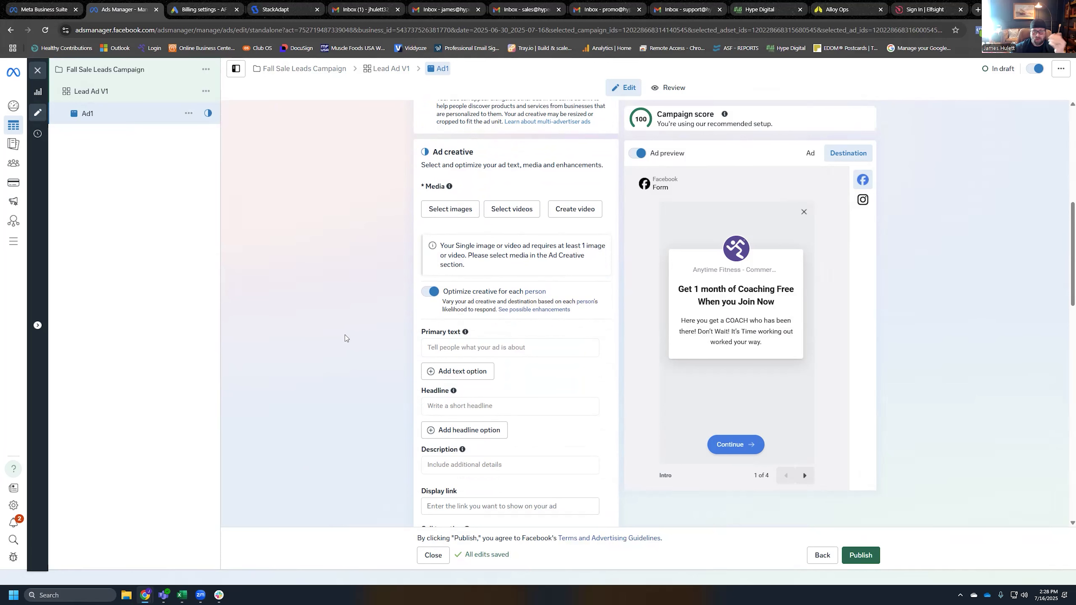
Step: Open the image selection for the ad creative and display the images from the Anytime Fitness - Commerce, Texas Page
{"action": "left_click", "coordinate": [448, 212]}
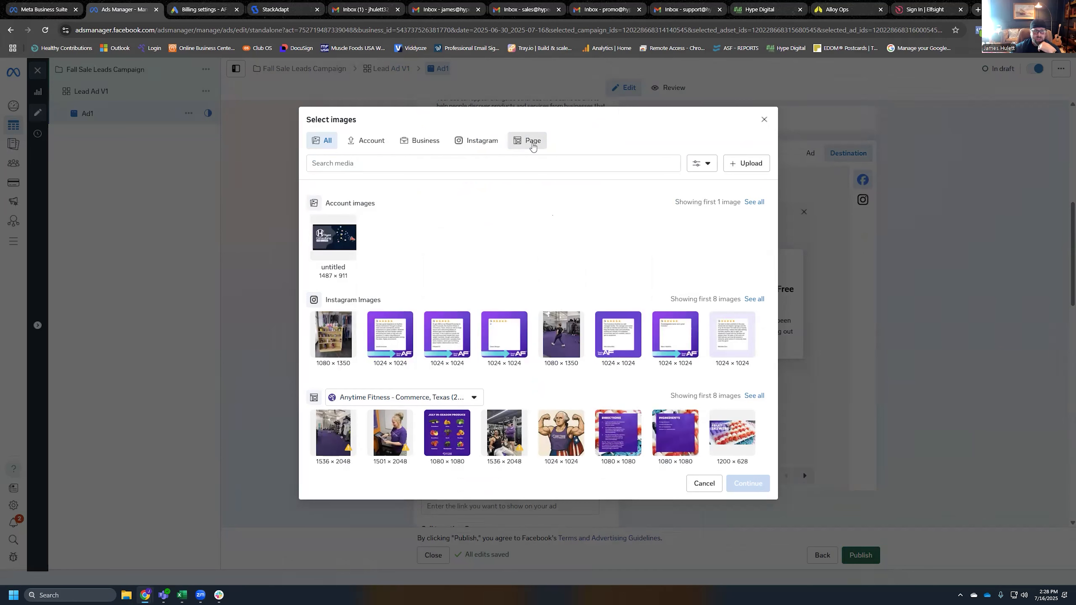
{"action": "left_click", "coordinate": [532, 143]}
{"action": "left_click", "coordinate": [482, 144]}
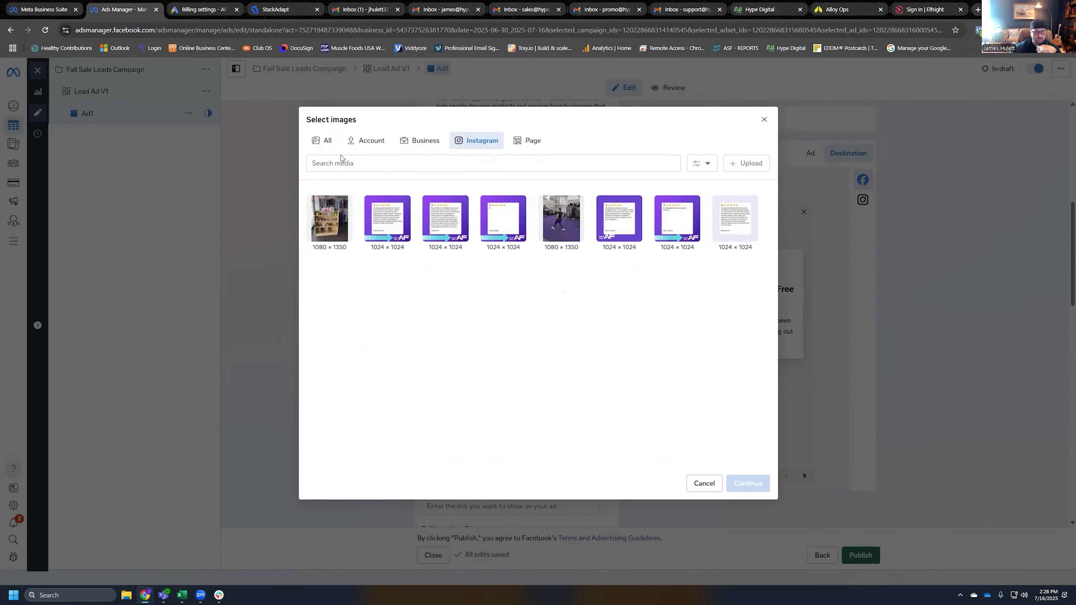
{"action": "left_click", "coordinate": [366, 144]}
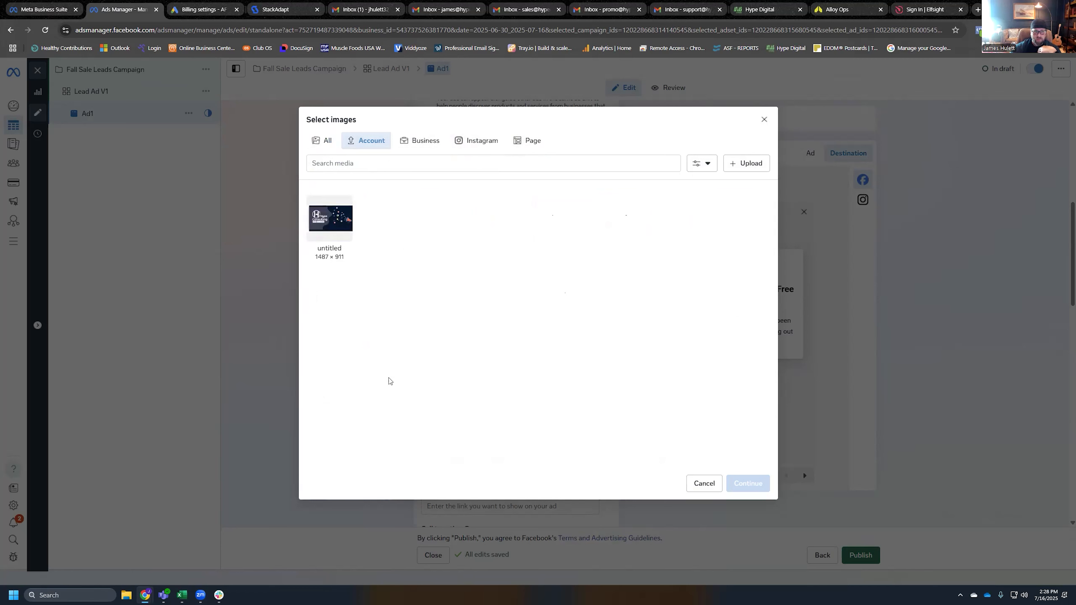
{"action": "left_click", "coordinate": [514, 146]}
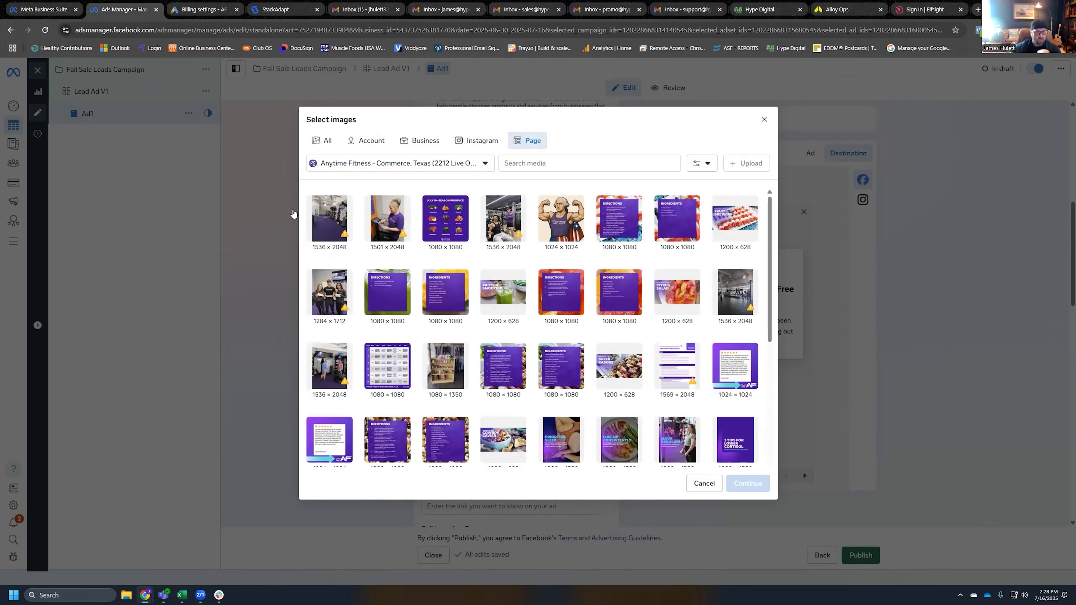
Step: Select the 1536 × 2048 photo of three people training and the 1080 × 1350 photo of a woman lunging from the Page images
{"action": "left_click", "coordinate": [324, 231]}
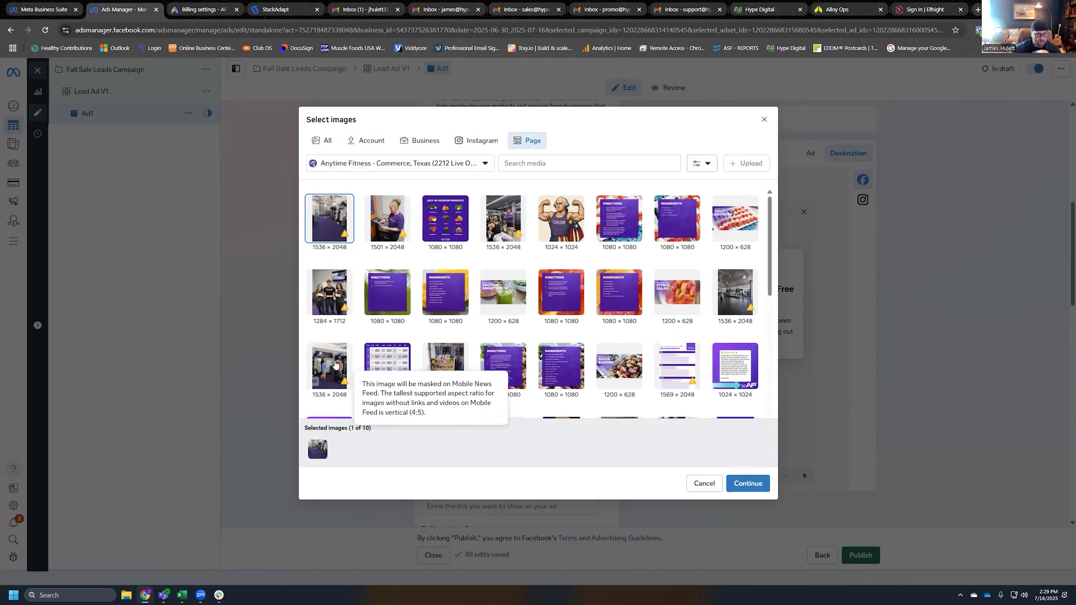
{"action": "left_click", "coordinate": [330, 221]}
{"action": "scroll", "coordinate": [403, 355], "scroll_direction": "down", "scroll_amount": 2}
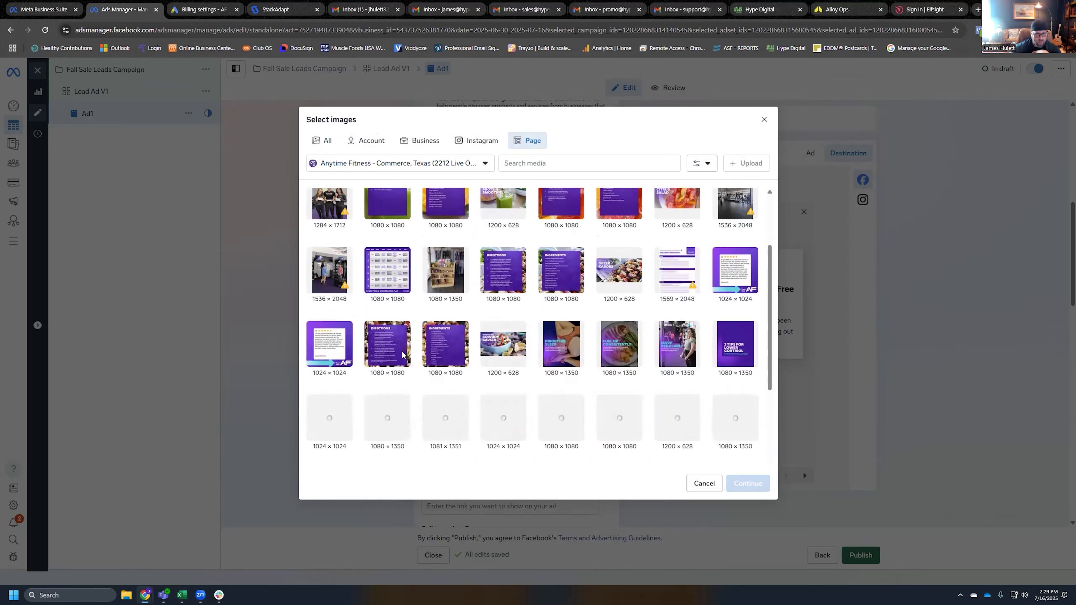
{"action": "left_click", "coordinate": [315, 286]}
{"action": "scroll", "coordinate": [491, 356], "scroll_direction": "down", "scroll_amount": 2}
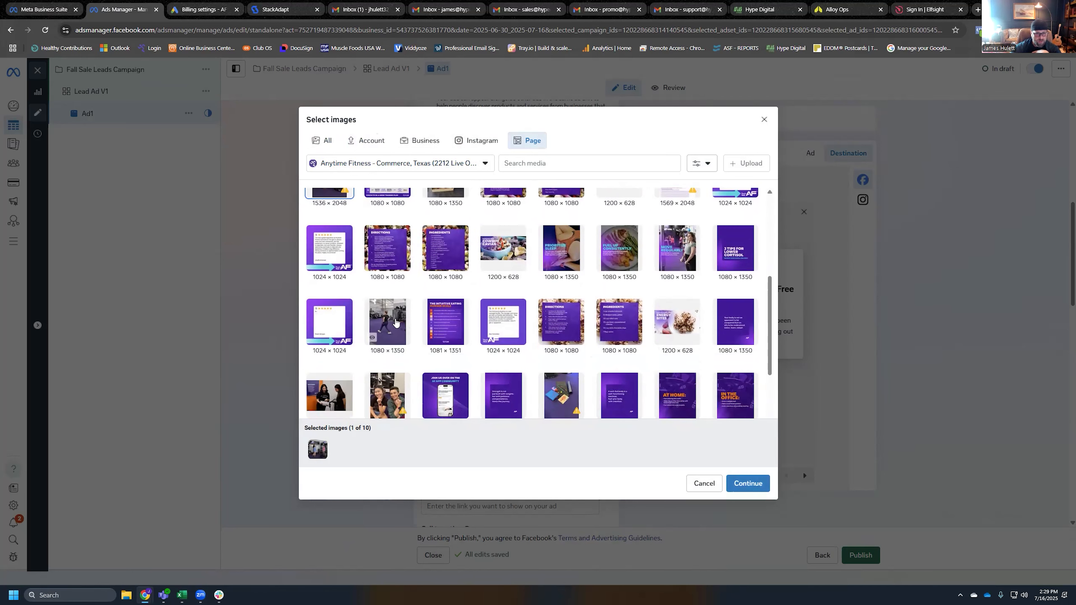
{"action": "left_click", "coordinate": [395, 322]}
{"action": "scroll", "coordinate": [572, 388], "scroll_direction": "down", "scroll_amount": 1}
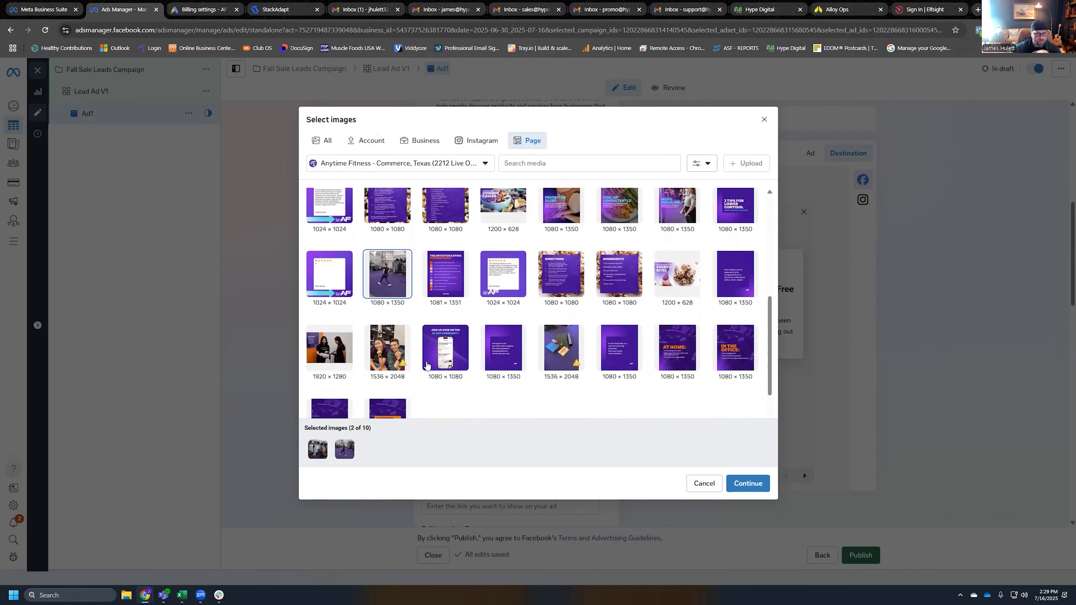
{"action": "scroll", "coordinate": [584, 305], "scroll_direction": "down", "scroll_amount": 1}
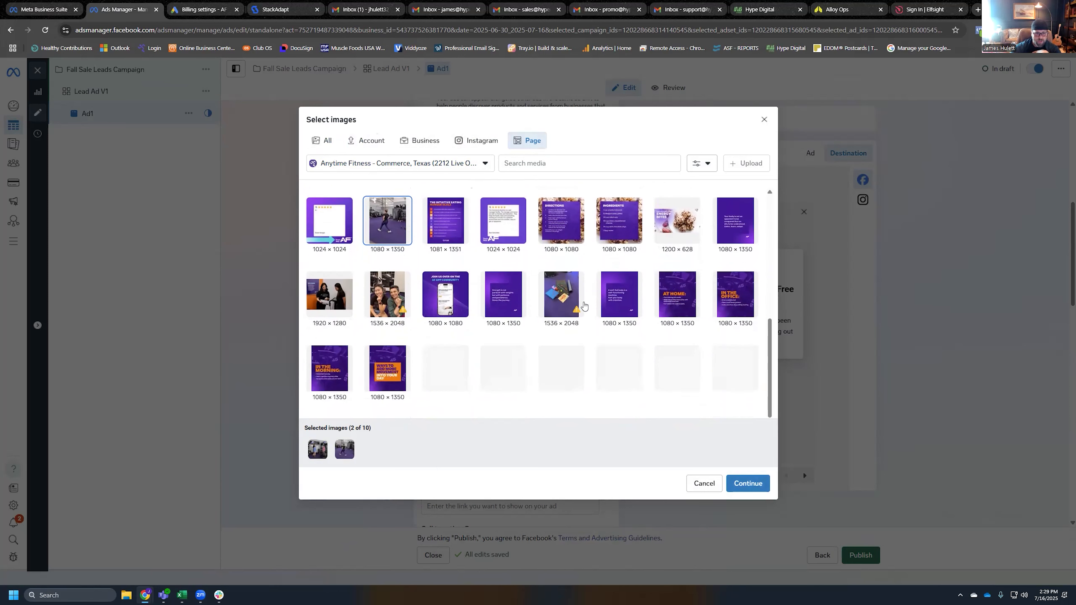
Step: Add the Instagram photos of the pair with a blue exercise ball and the pair by the ball rack, and apply the image selection
{"action": "left_click", "coordinate": [474, 144]}
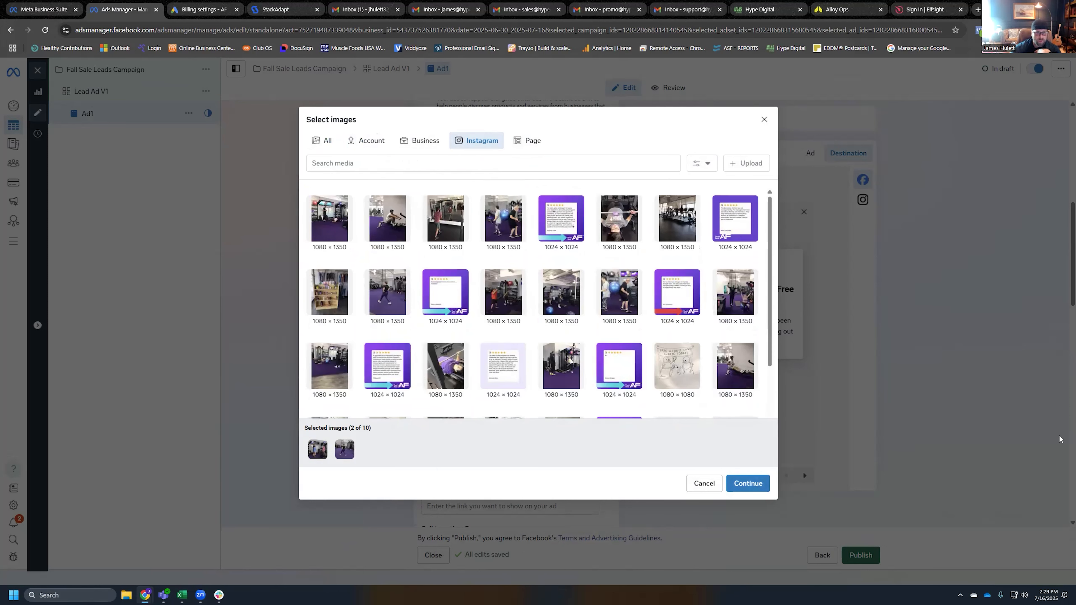
{"action": "left_click", "coordinate": [496, 227]}
{"action": "left_click", "coordinate": [490, 307]}
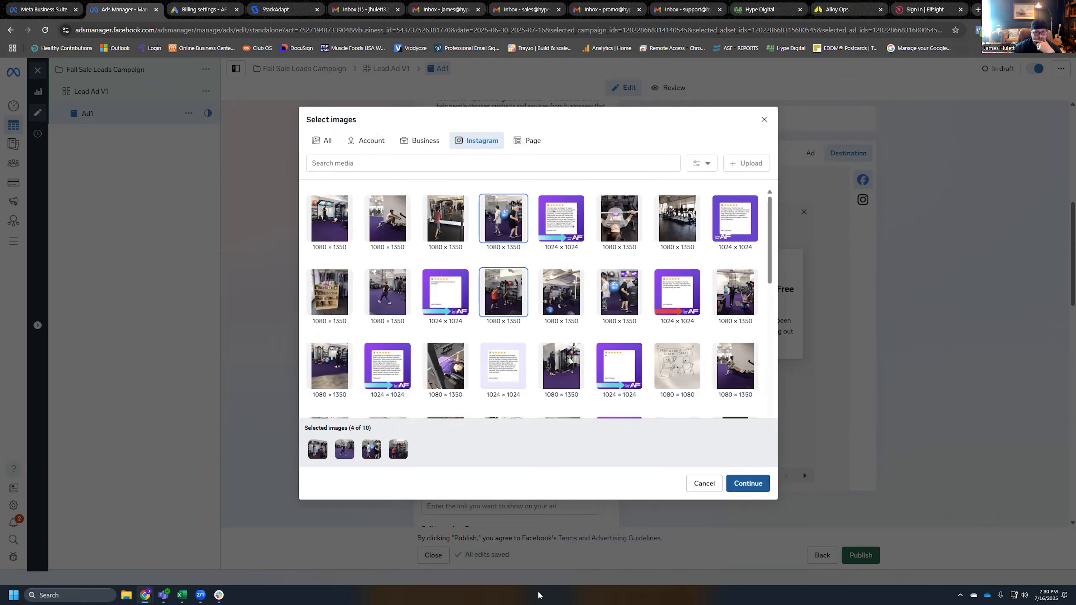
{"action": "left_click", "coordinate": [748, 483]}
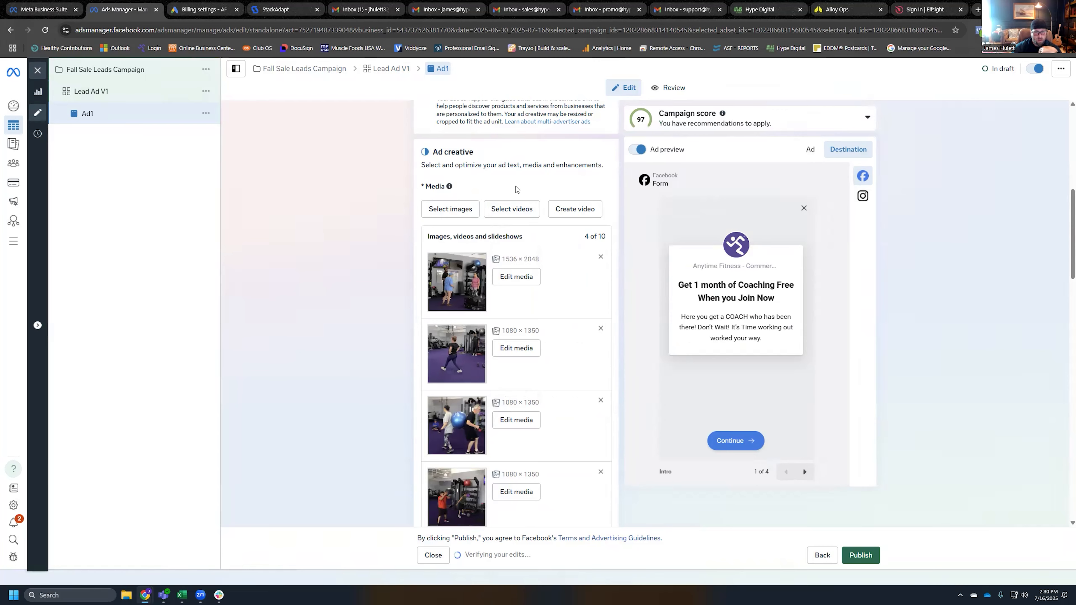
Step: Add five Page workout videos to the ad creative: four at 1080 × 1920 and one at 576 × 1024
{"action": "left_click", "coordinate": [510, 209]}
{"action": "left_click", "coordinate": [493, 163]}
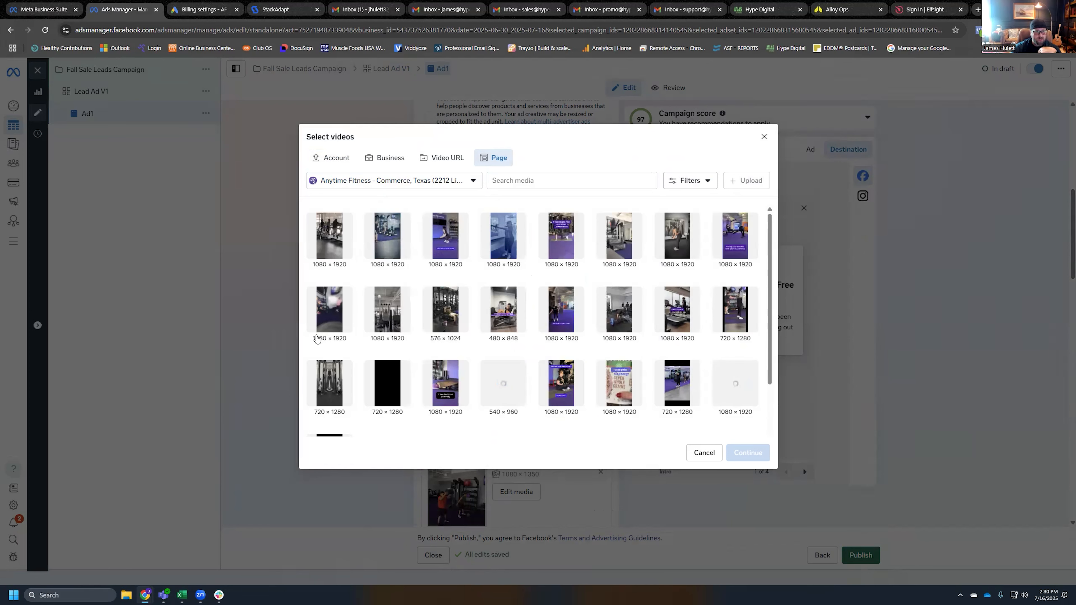
{"action": "left_click", "coordinate": [330, 238]}
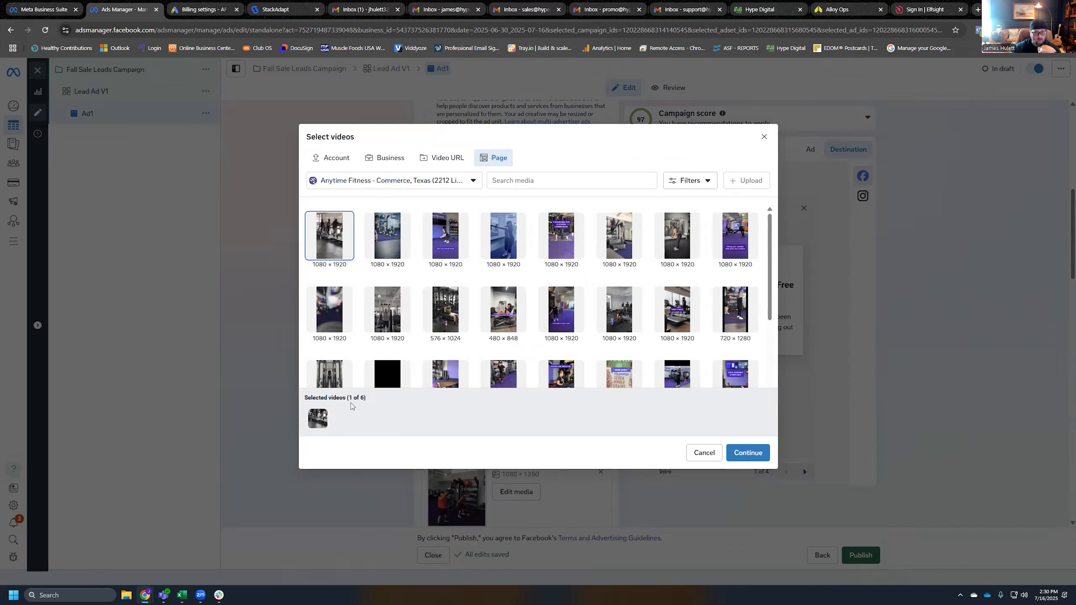
{"action": "left_click", "coordinate": [567, 252]}
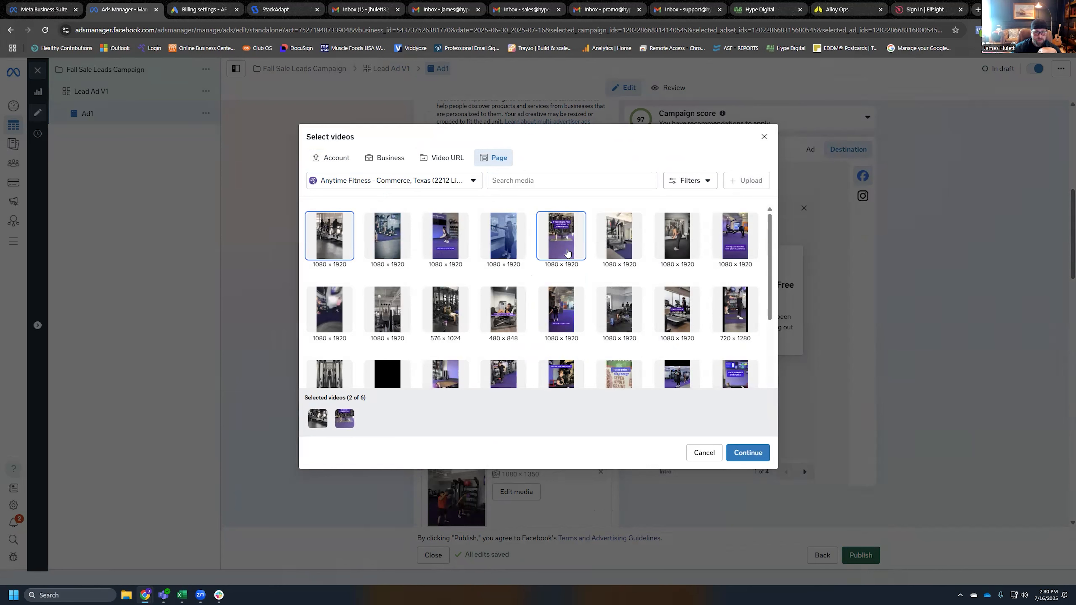
{"action": "left_click", "coordinate": [677, 252]}
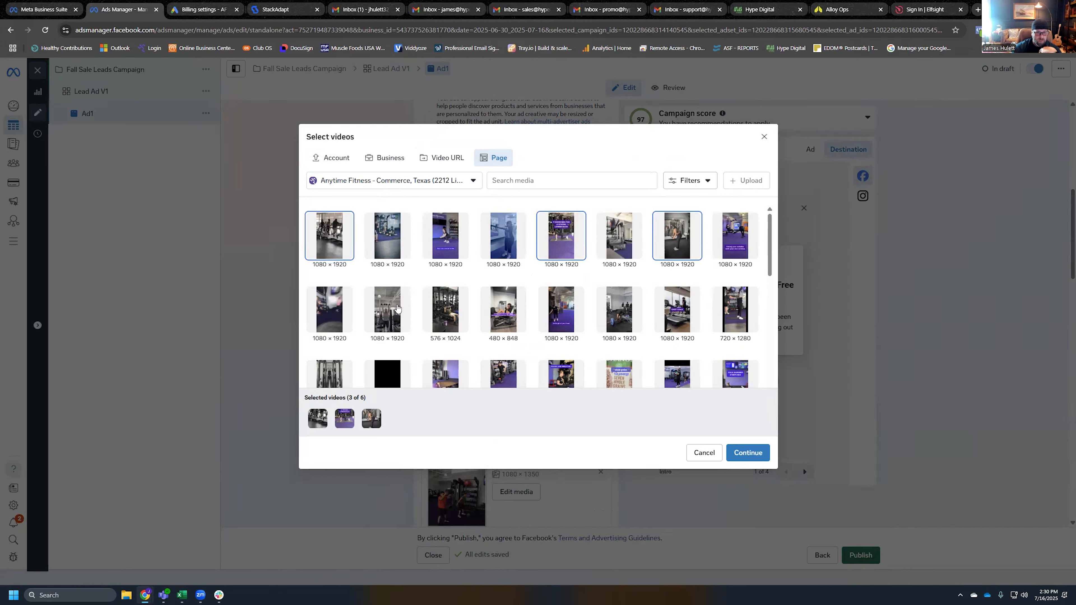
{"action": "left_click", "coordinate": [396, 310]}
{"action": "left_click", "coordinate": [446, 312]}
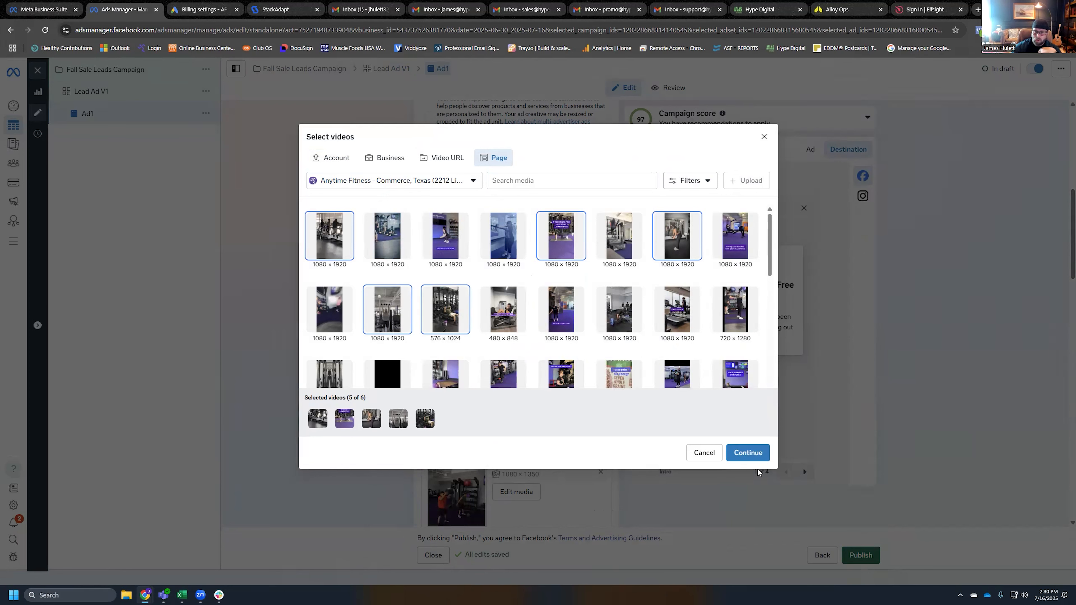
{"action": "left_click", "coordinate": [749, 454]}
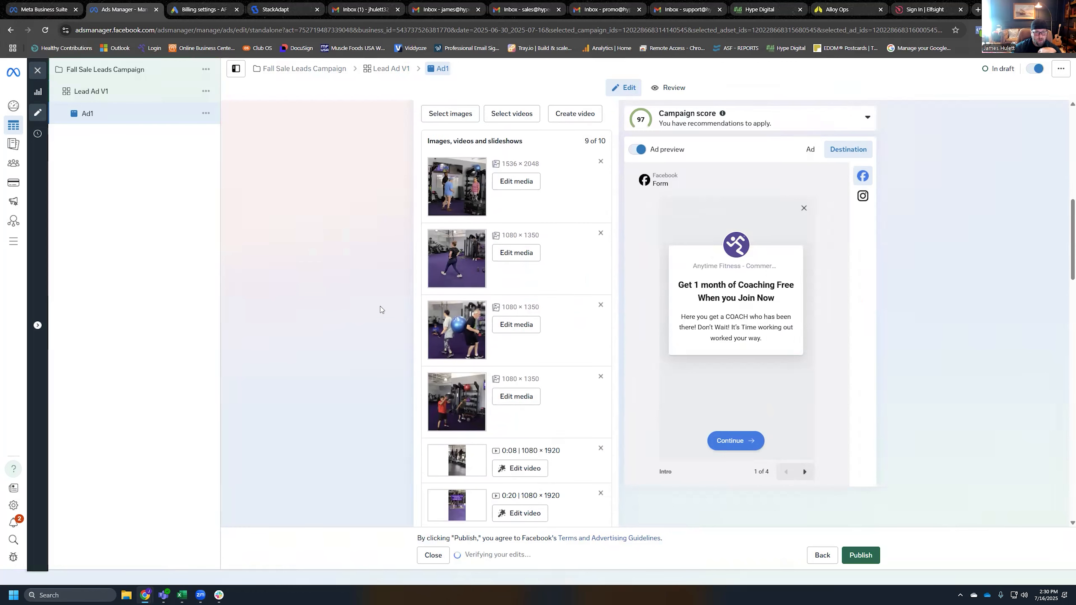
Step: Examine the crop options of each of the four ad images without changing them
{"action": "left_click", "coordinate": [516, 182]}
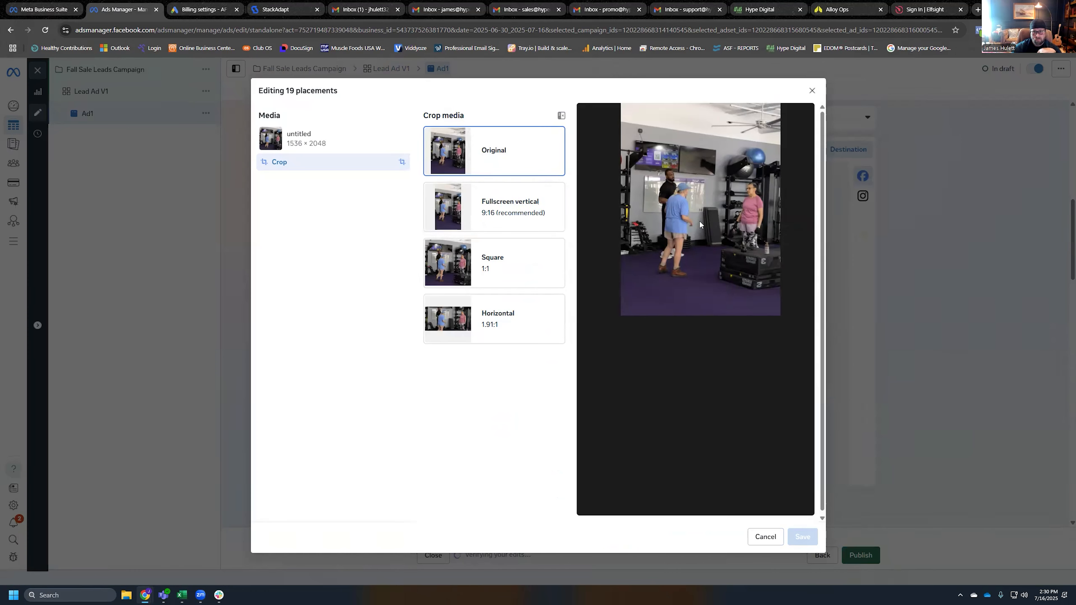
{"action": "left_click", "coordinate": [812, 90]}
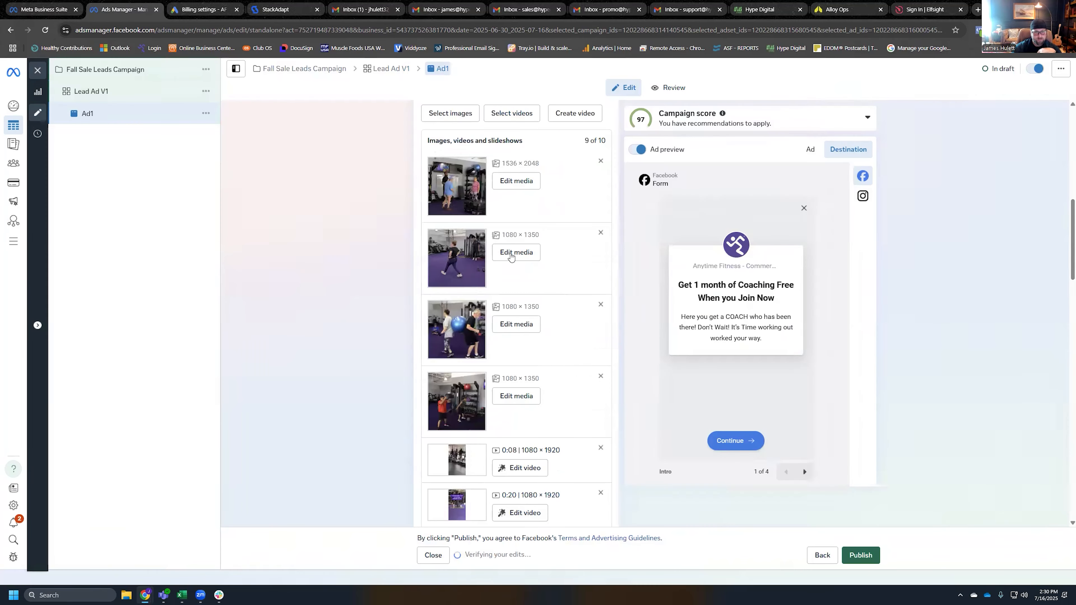
{"action": "left_click", "coordinate": [513, 252]}
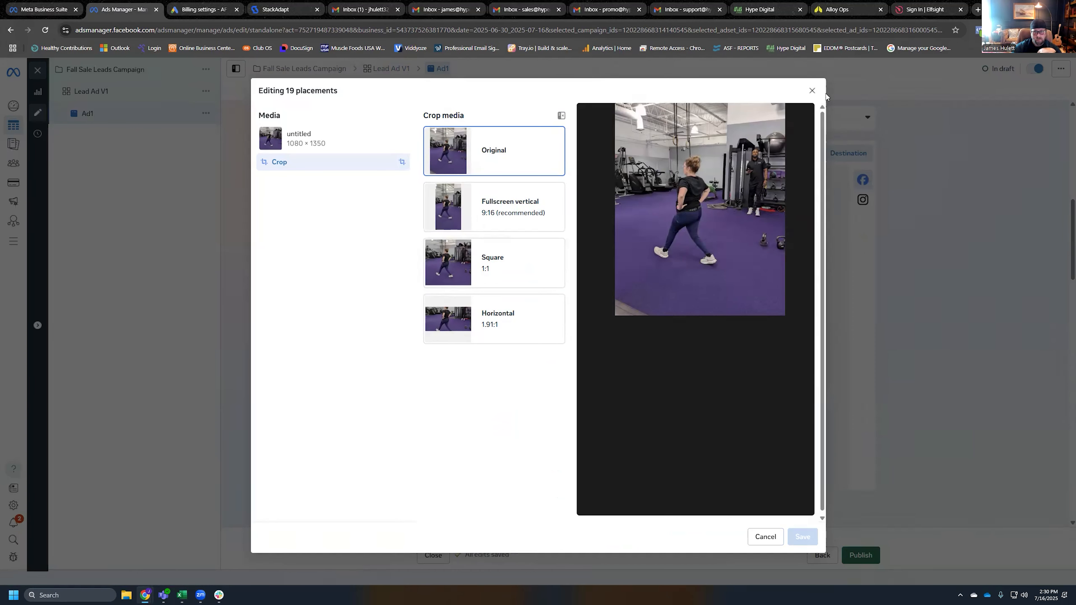
{"action": "left_click", "coordinate": [811, 90]}
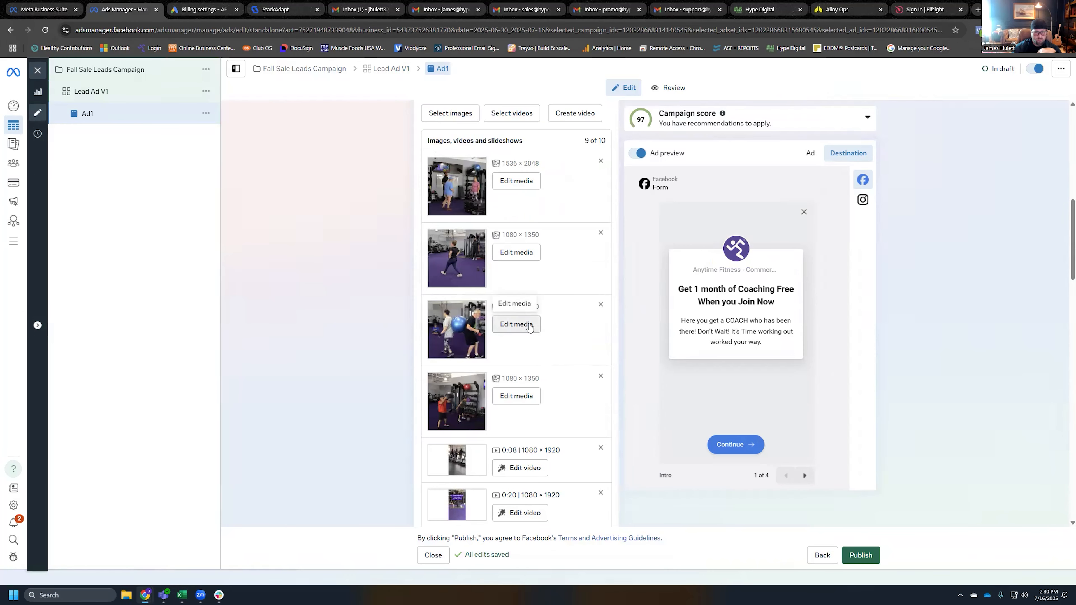
{"action": "left_click", "coordinate": [516, 324]}
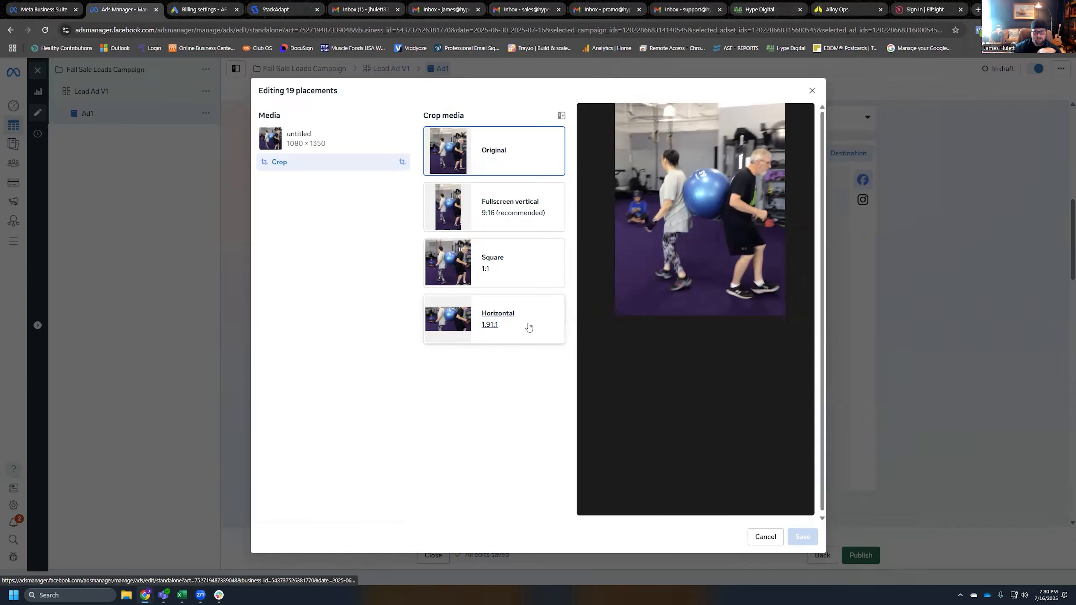
{"action": "left_click", "coordinate": [813, 90]}
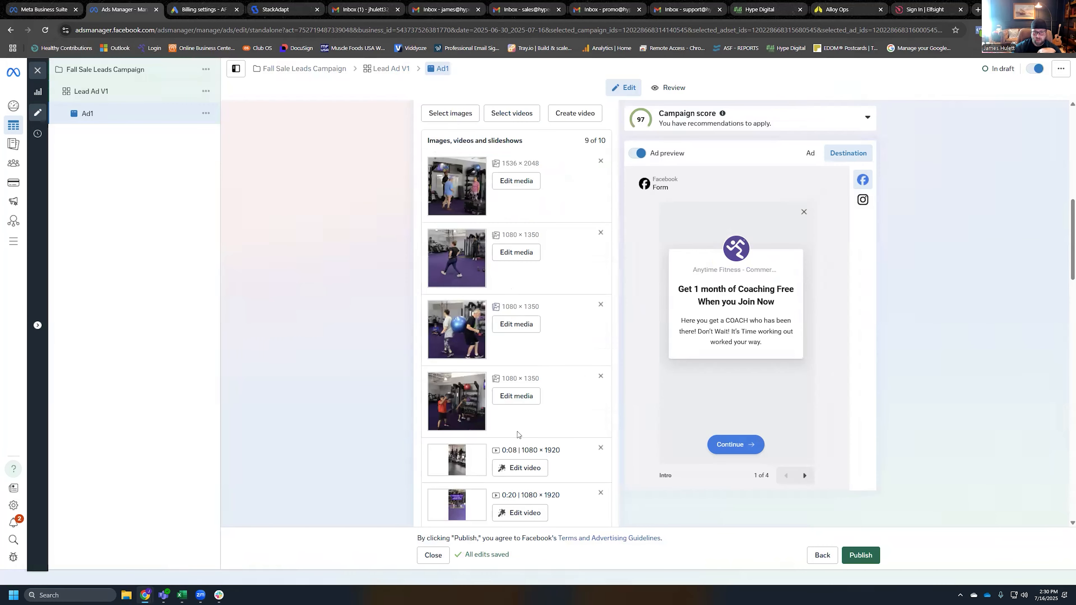
{"action": "left_click", "coordinate": [512, 396]}
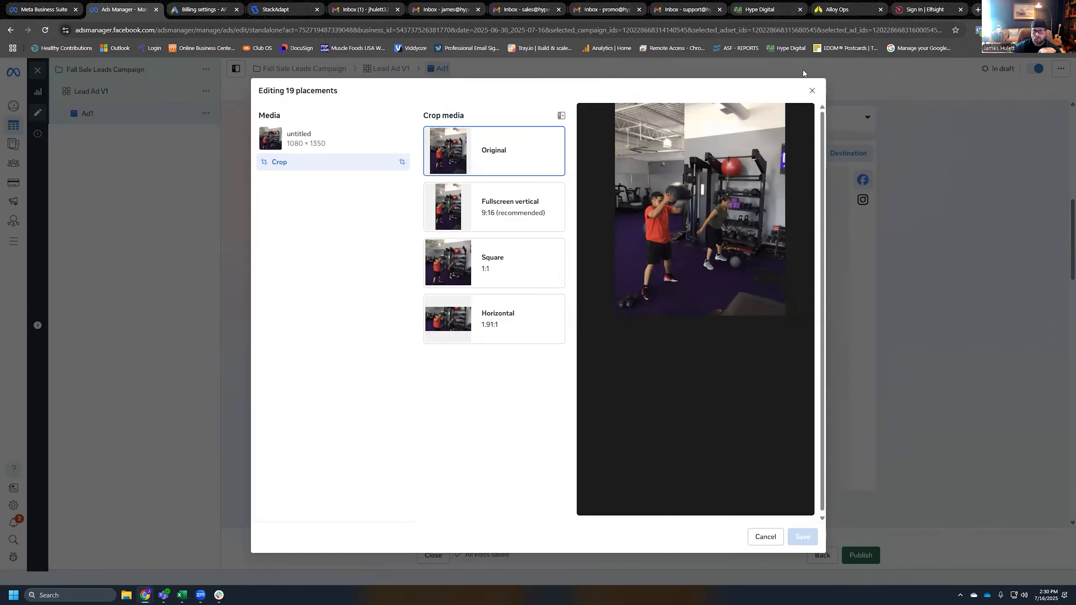
{"action": "left_click", "coordinate": [812, 91]}
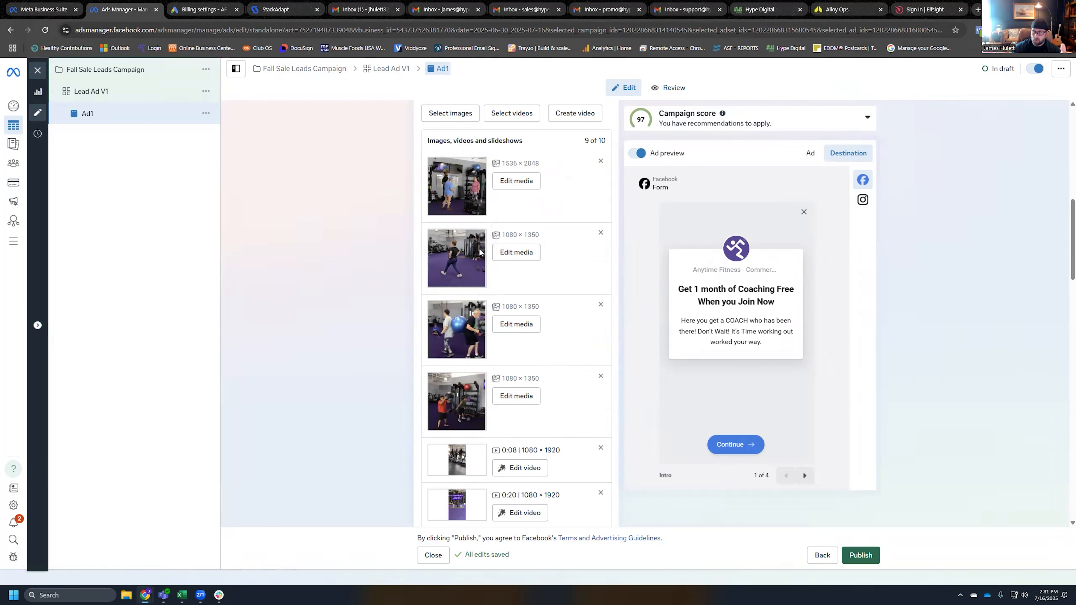
Step: Preview the 0:08, 0:20 and 0:18 ad videos in their crop and trim editors without changing them
{"action": "scroll", "coordinate": [320, 384], "scroll_direction": "down", "scroll_amount": 2}
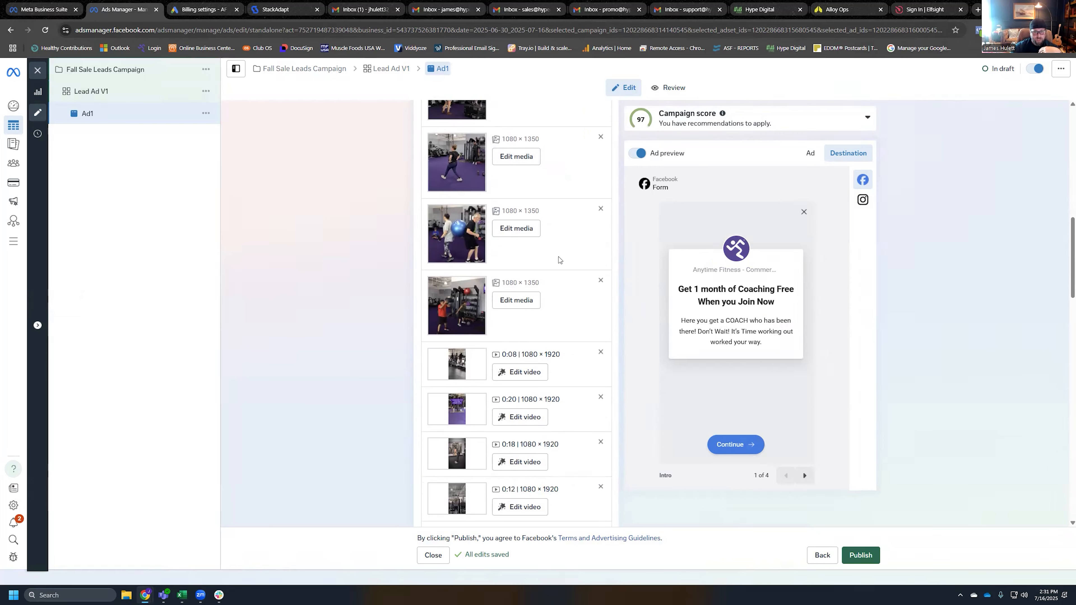
{"action": "left_click", "coordinate": [504, 379]}
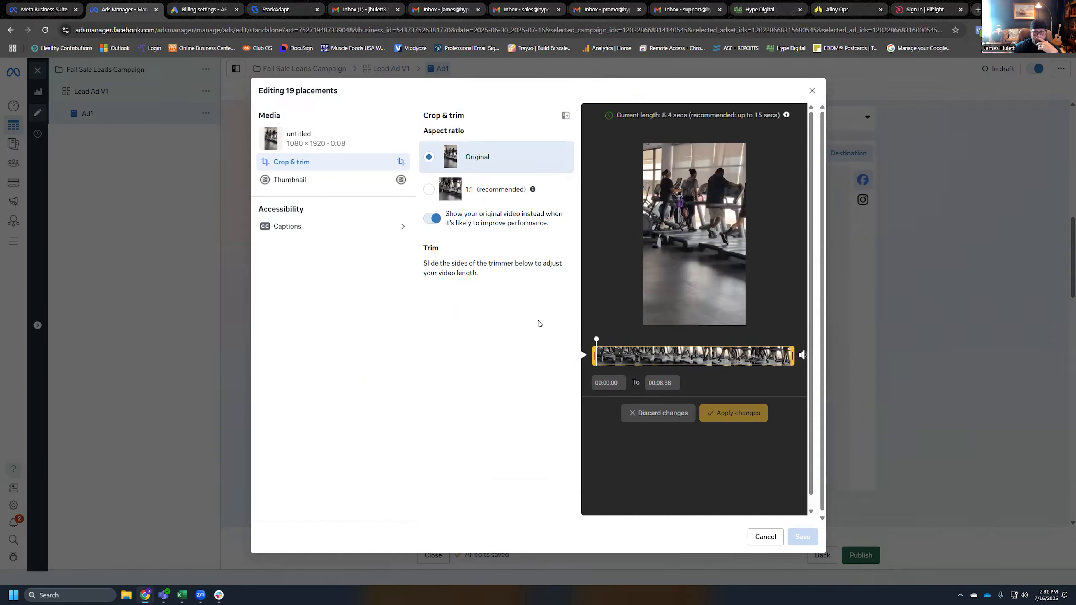
{"action": "left_click", "coordinate": [586, 361]}
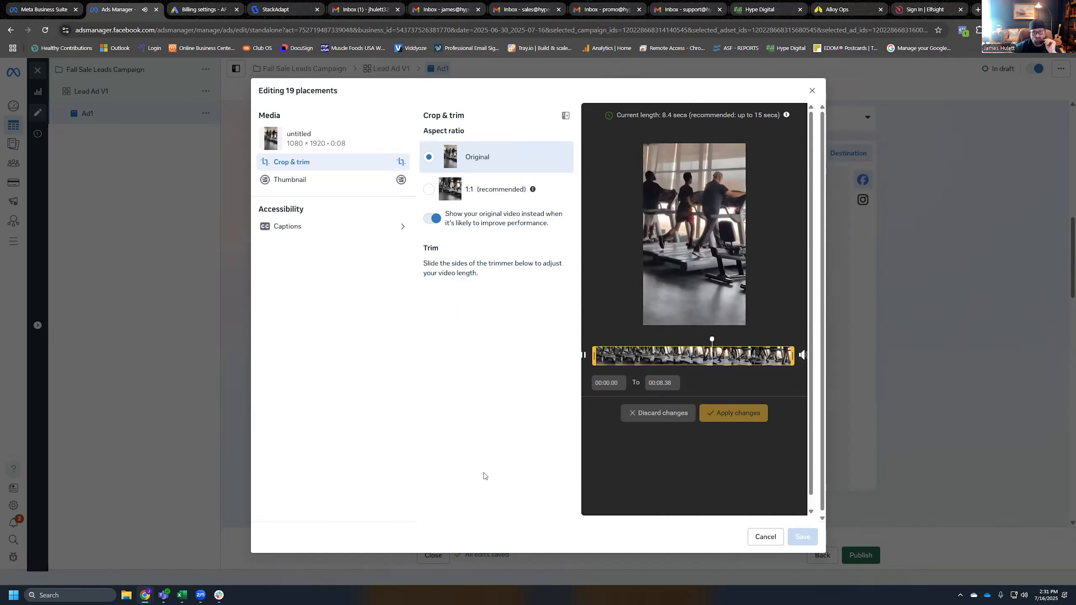
{"action": "left_click", "coordinate": [812, 90]}
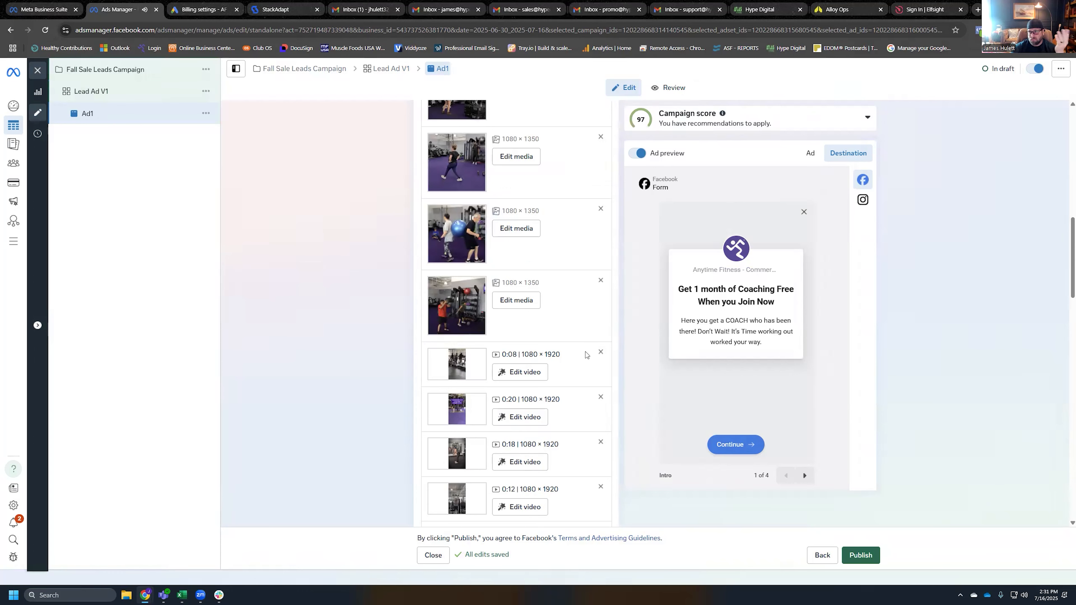
{"action": "left_click", "coordinate": [520, 417]}
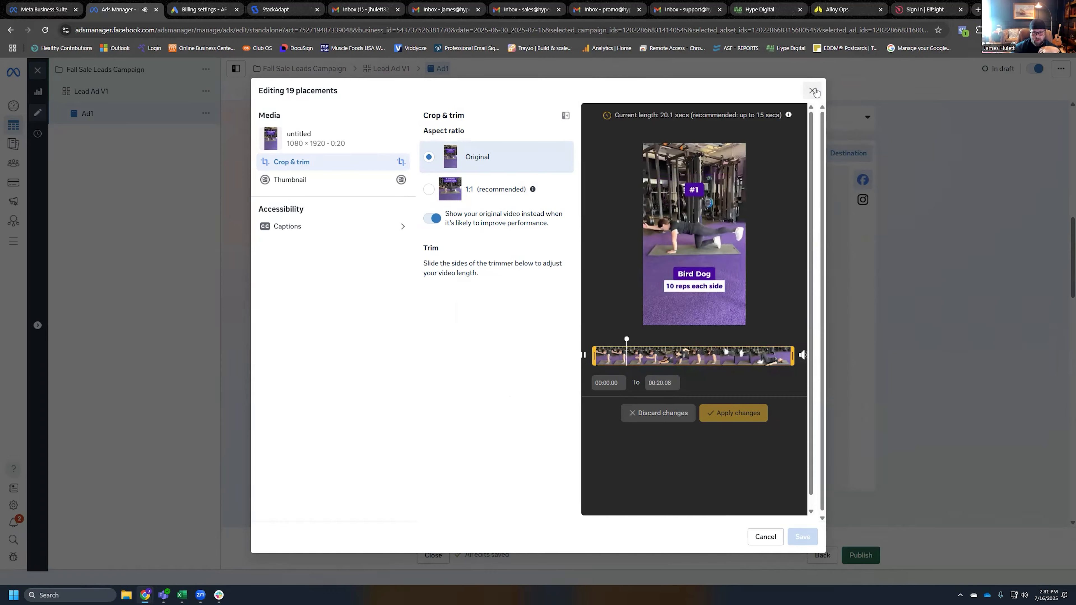
{"action": "left_click", "coordinate": [812, 90]}
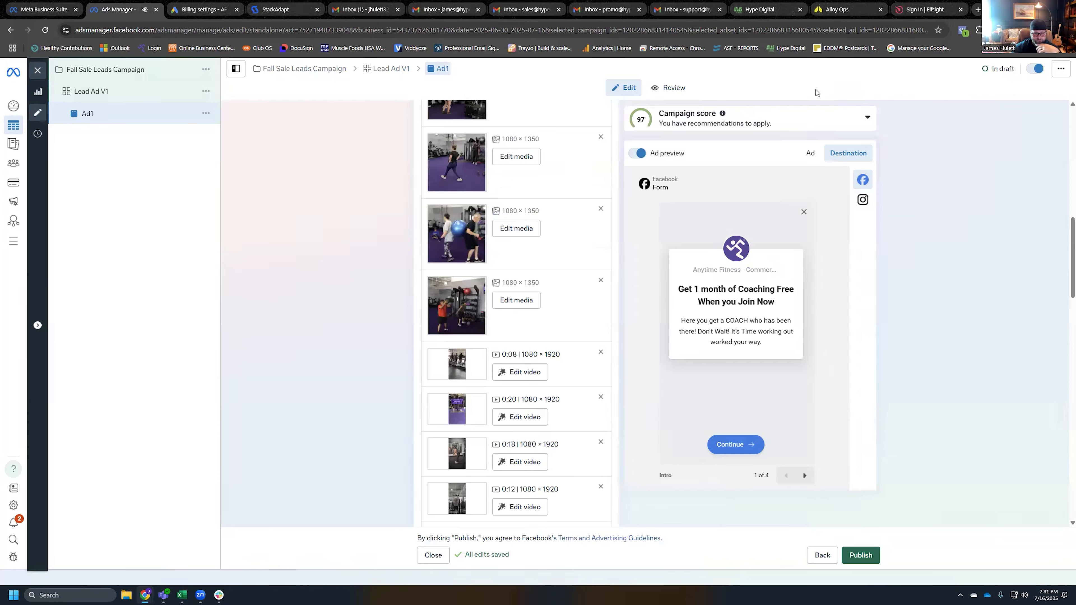
{"action": "left_click", "coordinate": [502, 463]}
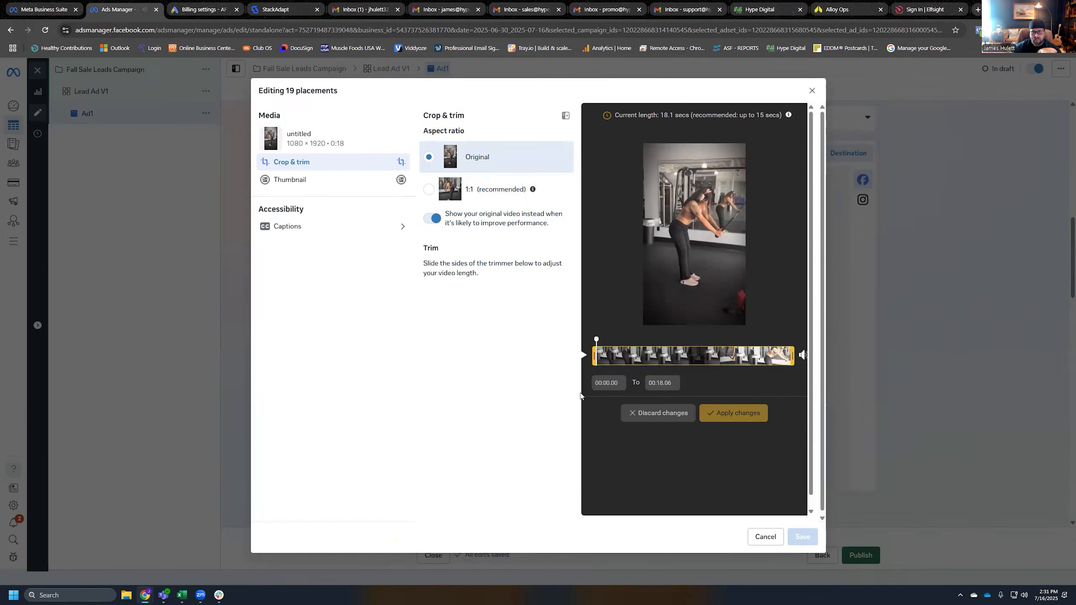
{"action": "left_click", "coordinate": [584, 355]}
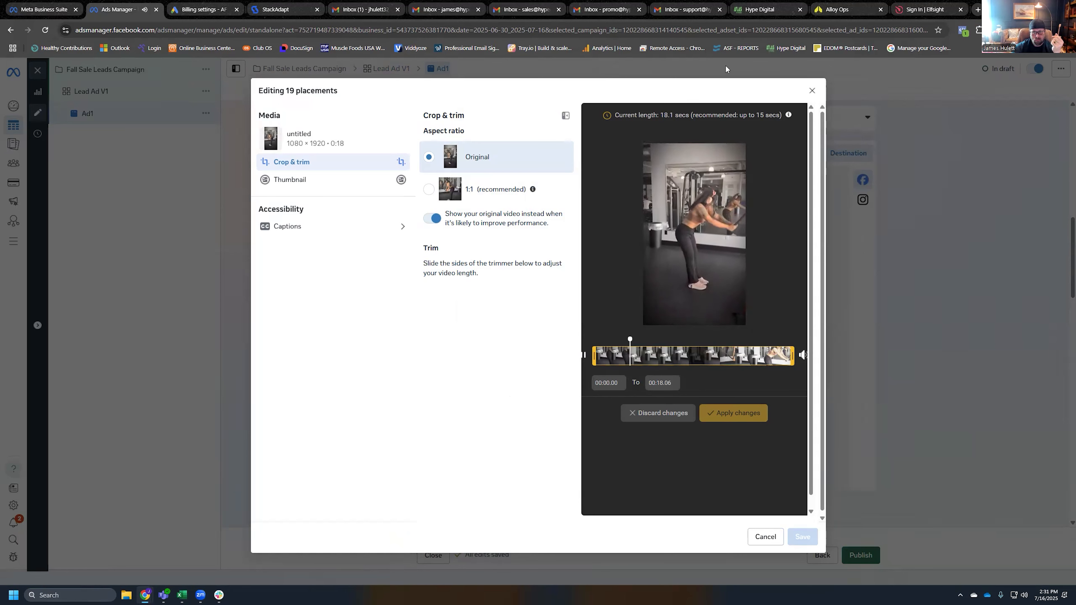
{"action": "left_click", "coordinate": [812, 92]}
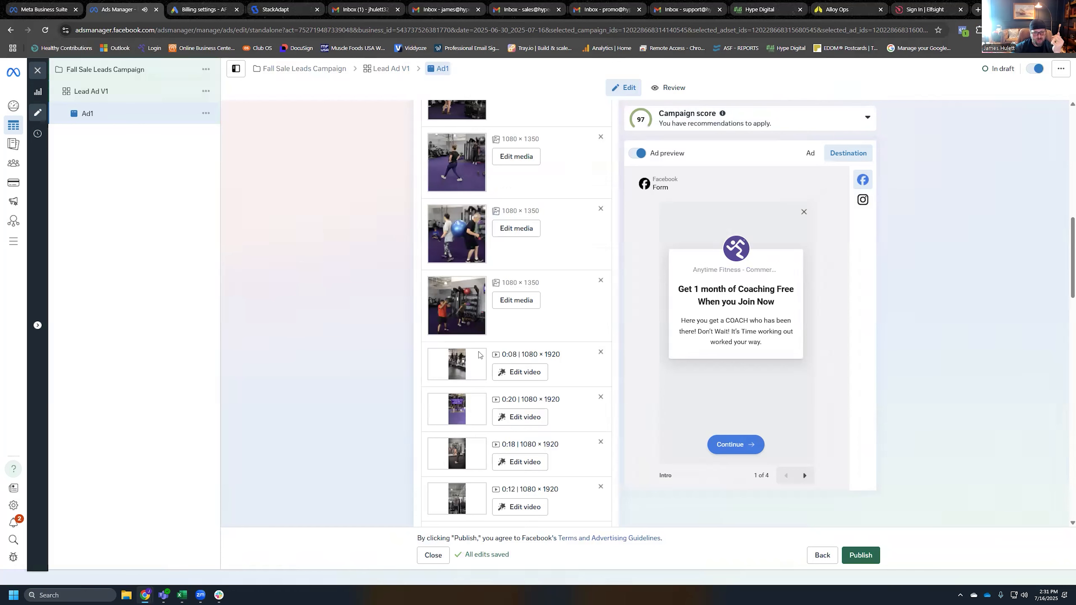
Step: Preview the 0:12 video and the 576 × 1024 video in their crop and trim editors without changing them
{"action": "scroll", "coordinate": [461, 360], "scroll_direction": "down", "scroll_amount": 2}
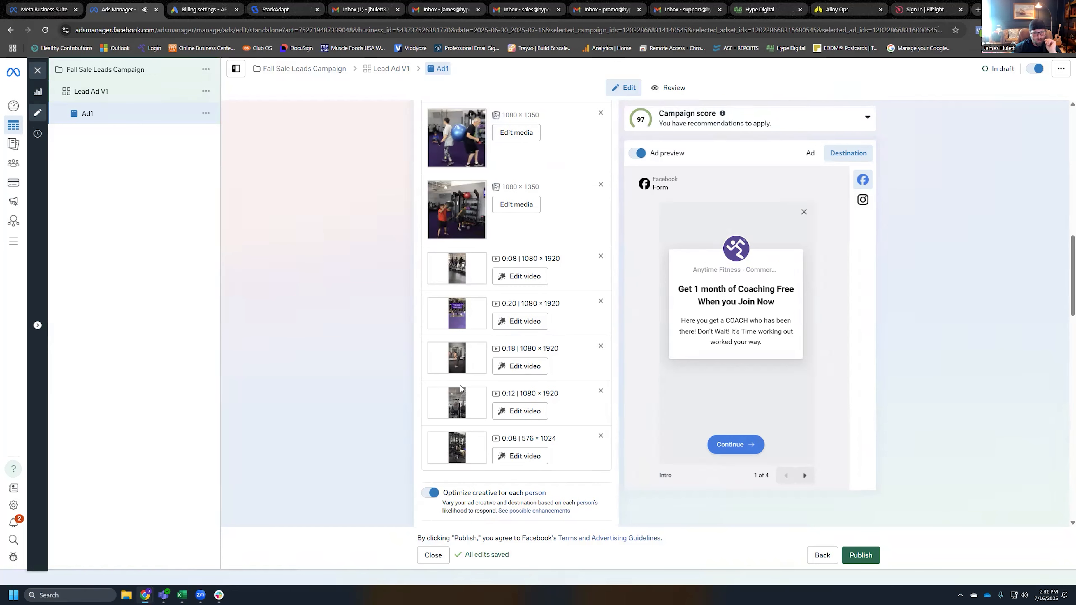
{"action": "left_click", "coordinate": [511, 412]}
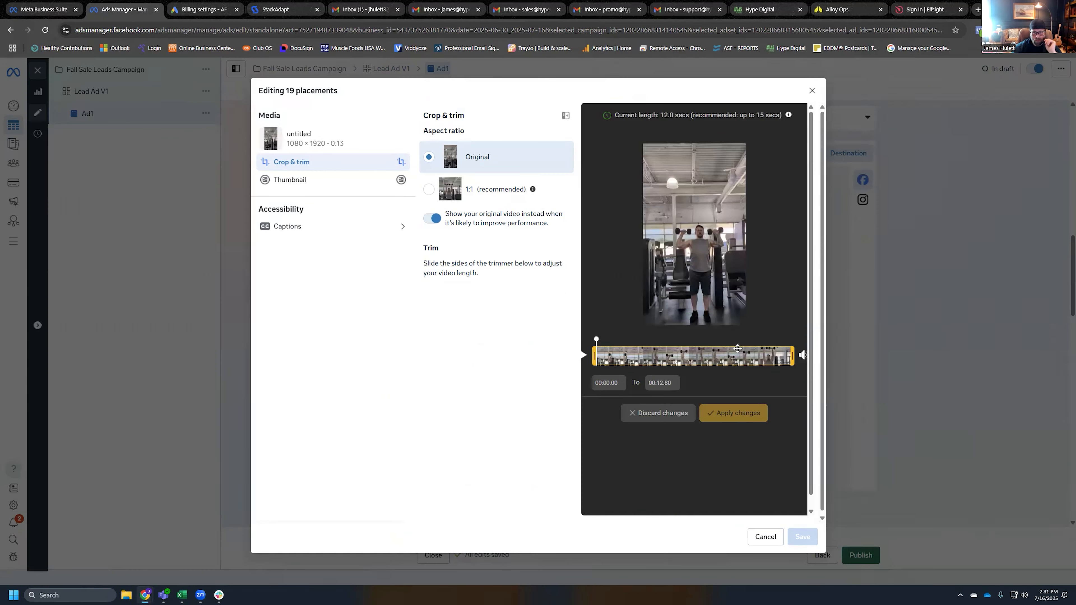
{"action": "left_click", "coordinate": [584, 356]}
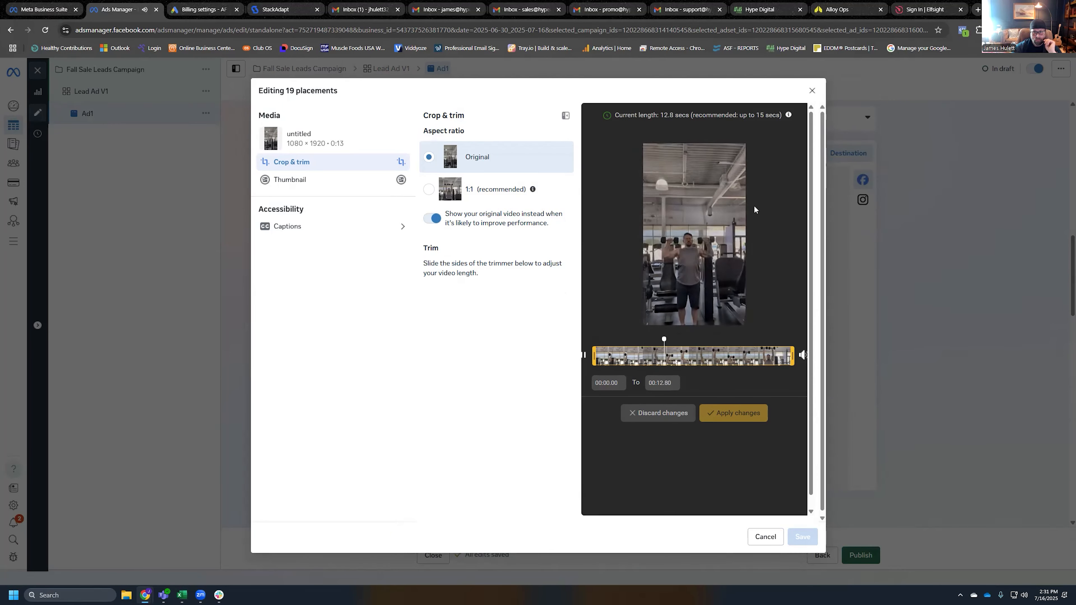
{"action": "left_click", "coordinate": [812, 90]}
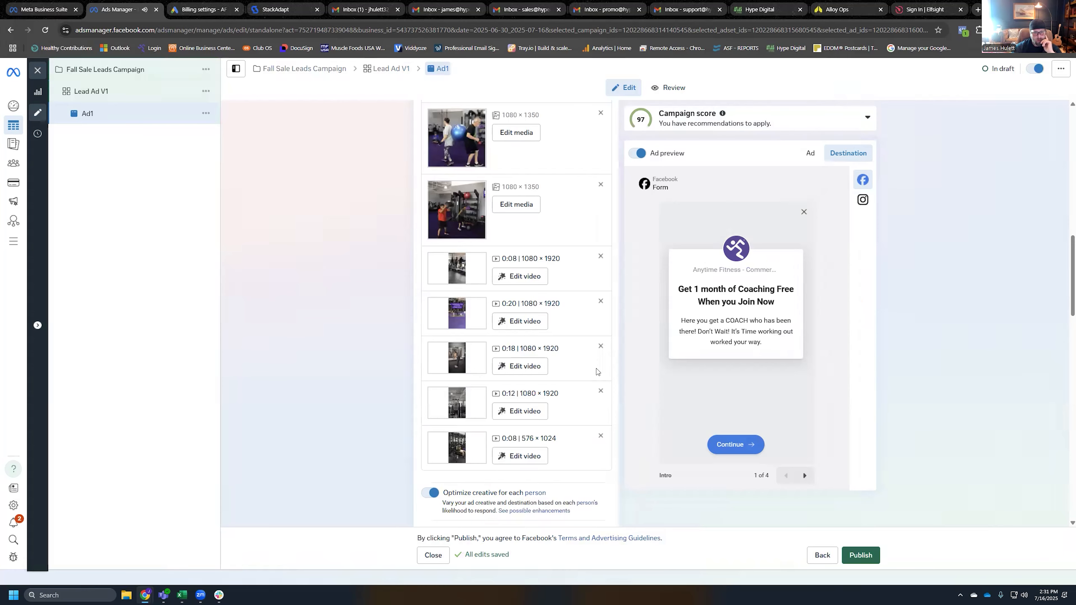
{"action": "left_click", "coordinate": [502, 455]}
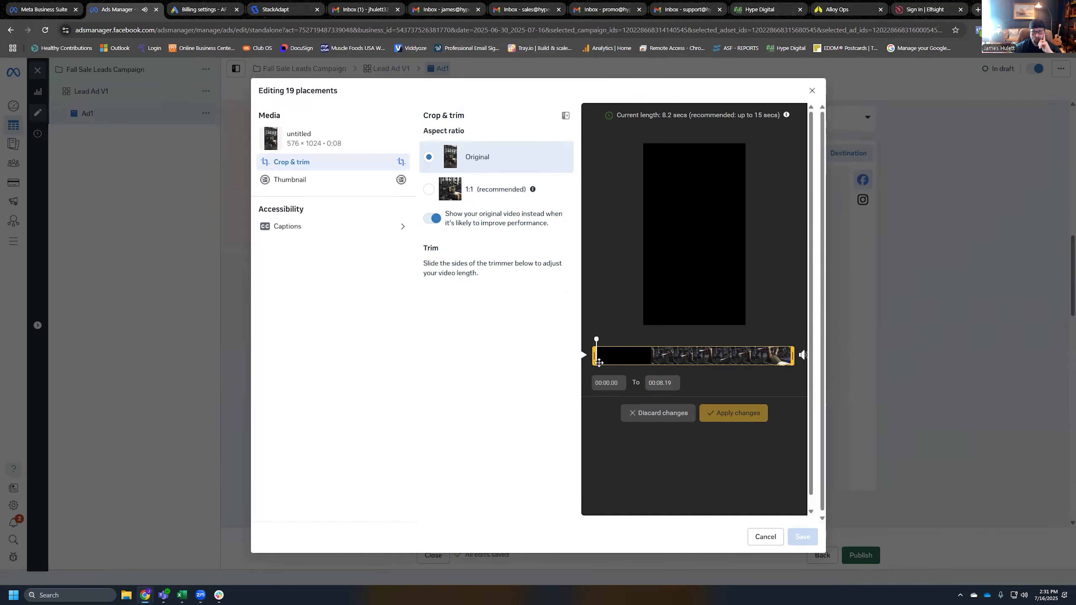
{"action": "left_click", "coordinate": [585, 356]}
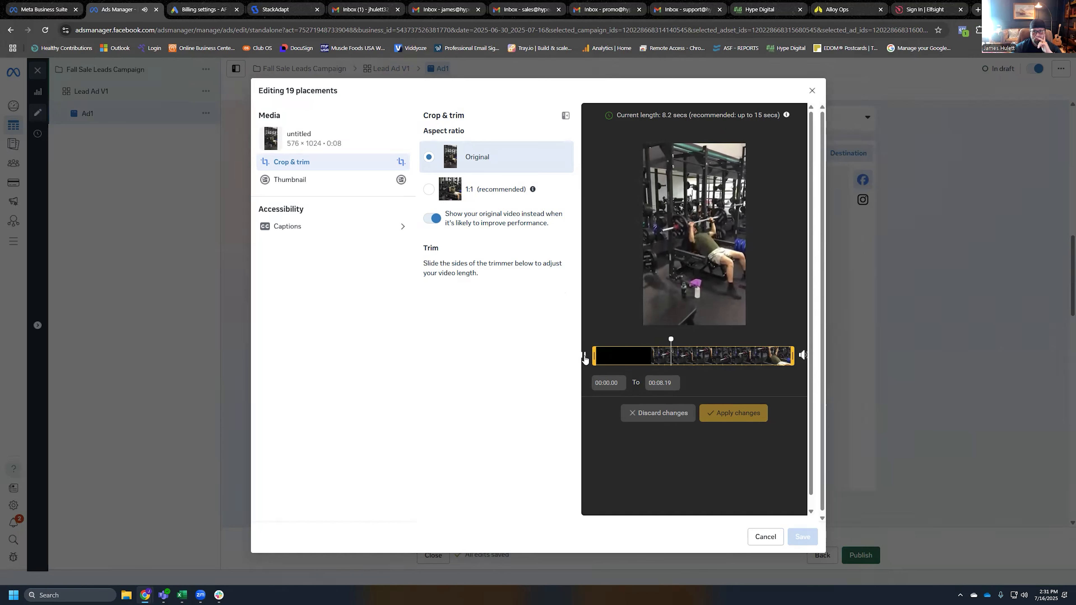
{"action": "left_click", "coordinate": [814, 91]}
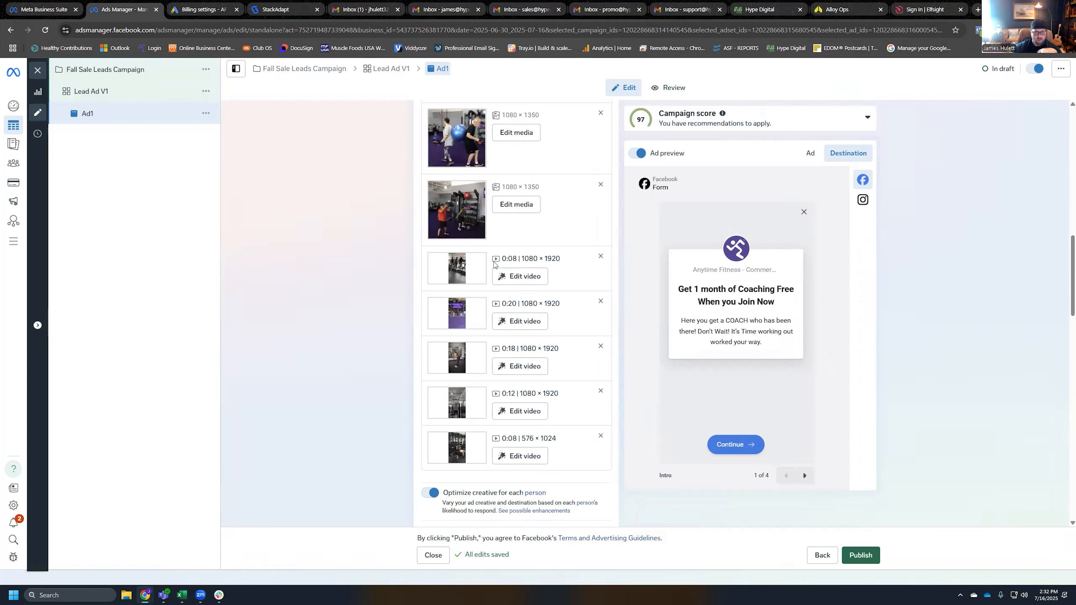
Step: Remove the 0:08, 1080 × 1920 video from the ad media and open the primary text for editing
{"action": "left_click", "coordinate": [601, 257]}
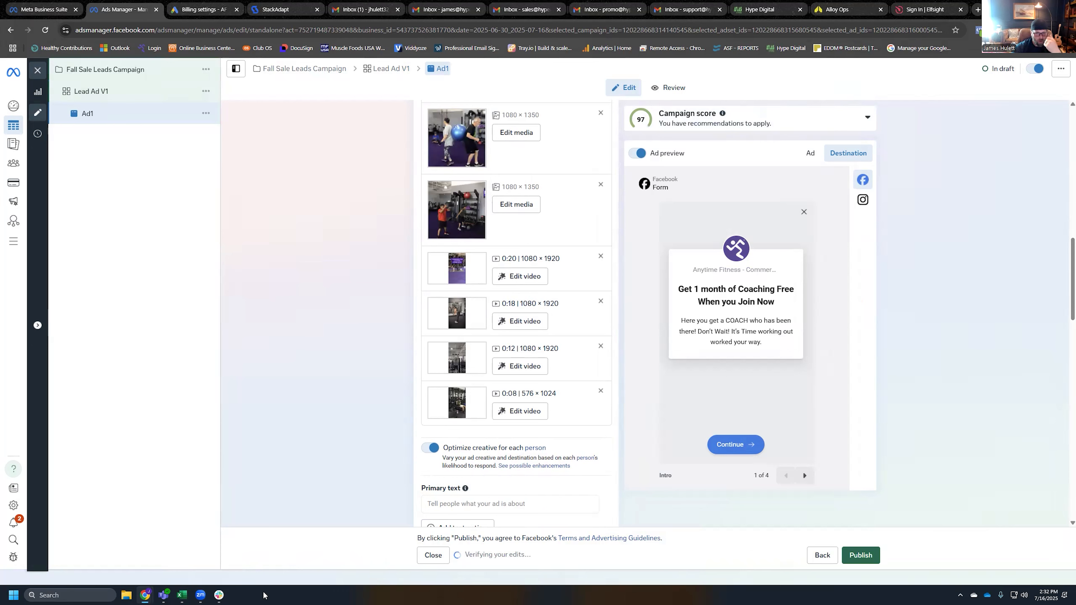
{"action": "scroll", "coordinate": [475, 213], "scroll_direction": "up", "scroll_amount": 5}
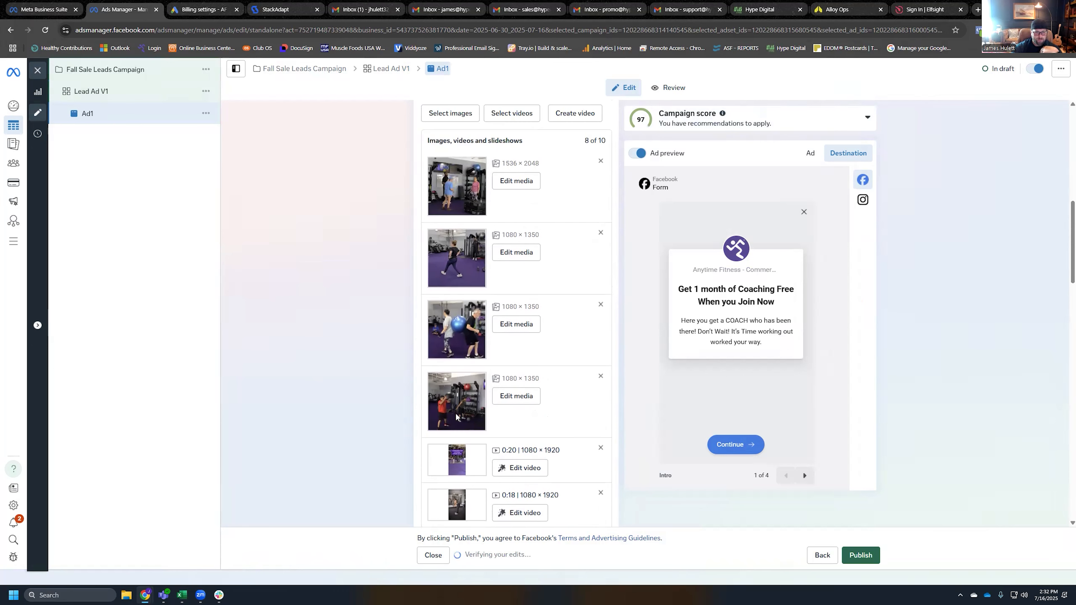
{"action": "scroll", "coordinate": [456, 413], "scroll_direction": "down", "scroll_amount": 6}
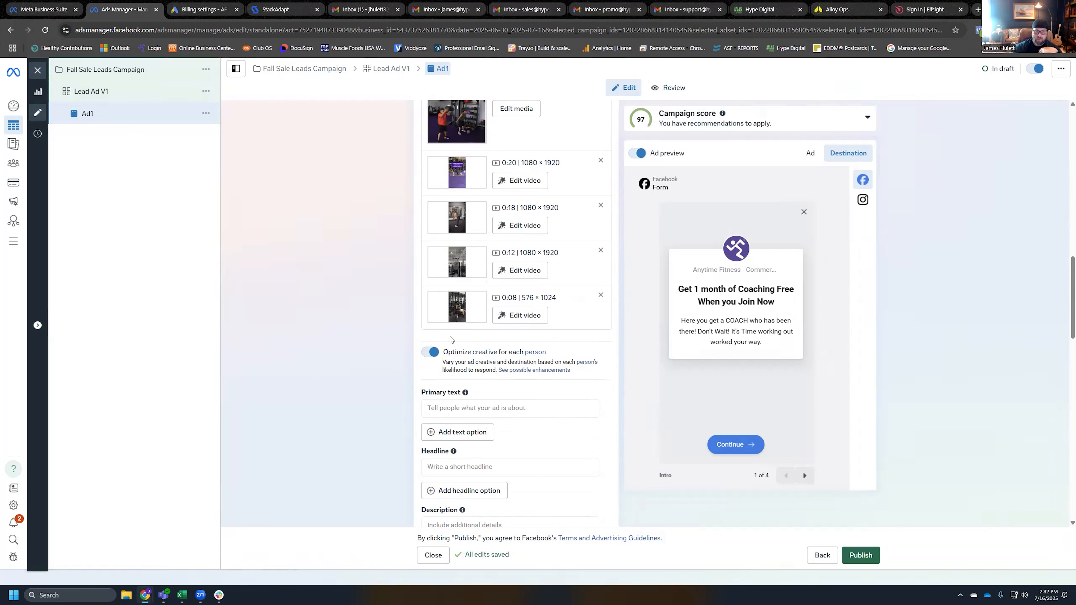
{"action": "scroll", "coordinate": [479, 246], "scroll_direction": "up", "scroll_amount": 3}
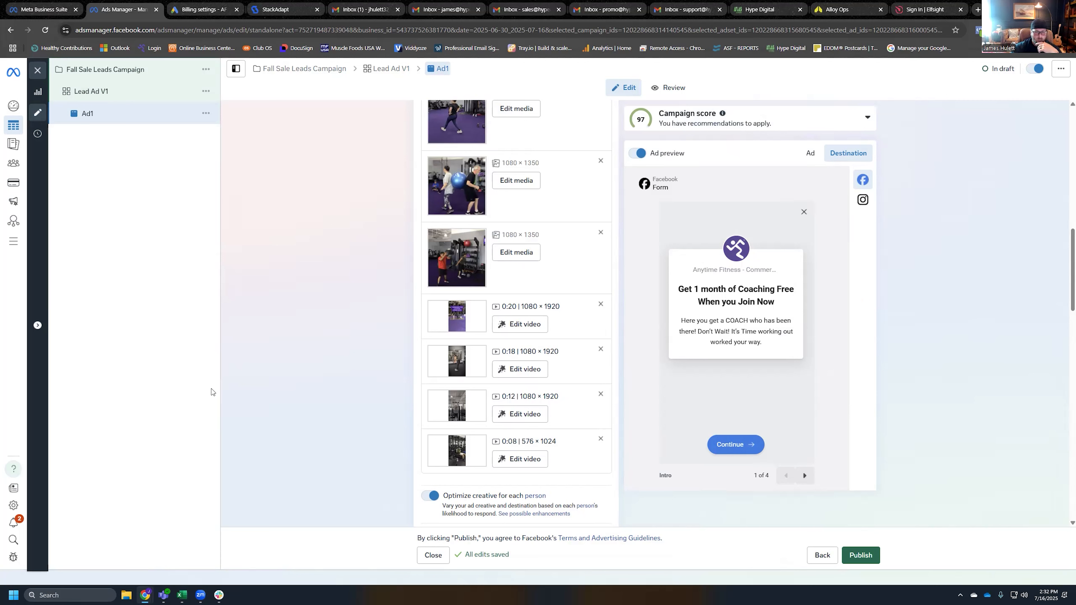
{"action": "scroll", "coordinate": [400, 437], "scroll_direction": "up", "scroll_amount": 2}
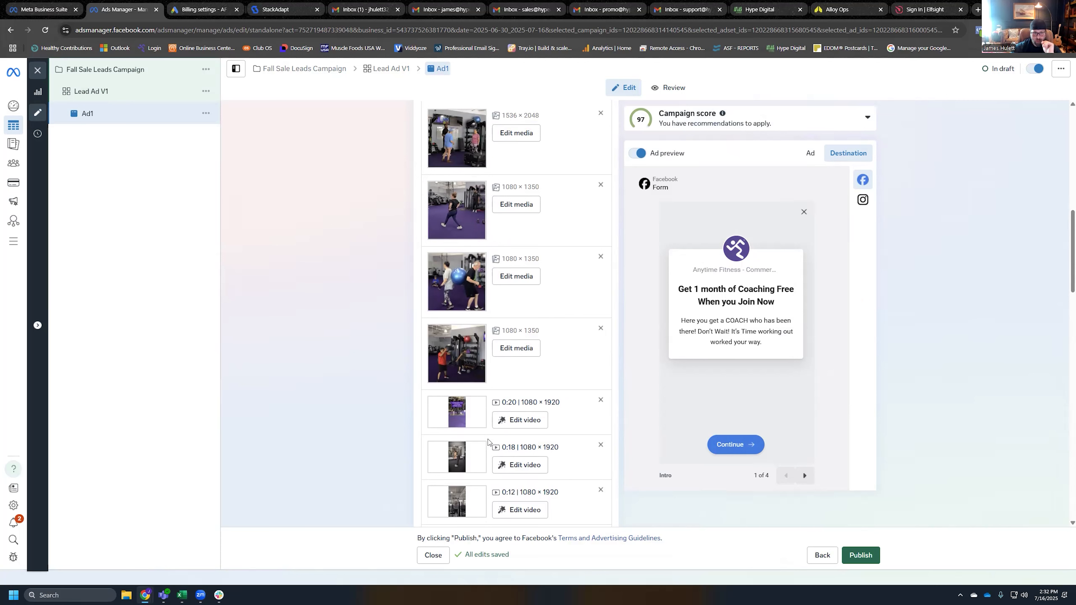
{"action": "scroll", "coordinate": [487, 442], "scroll_direction": "down", "scroll_amount": 2}
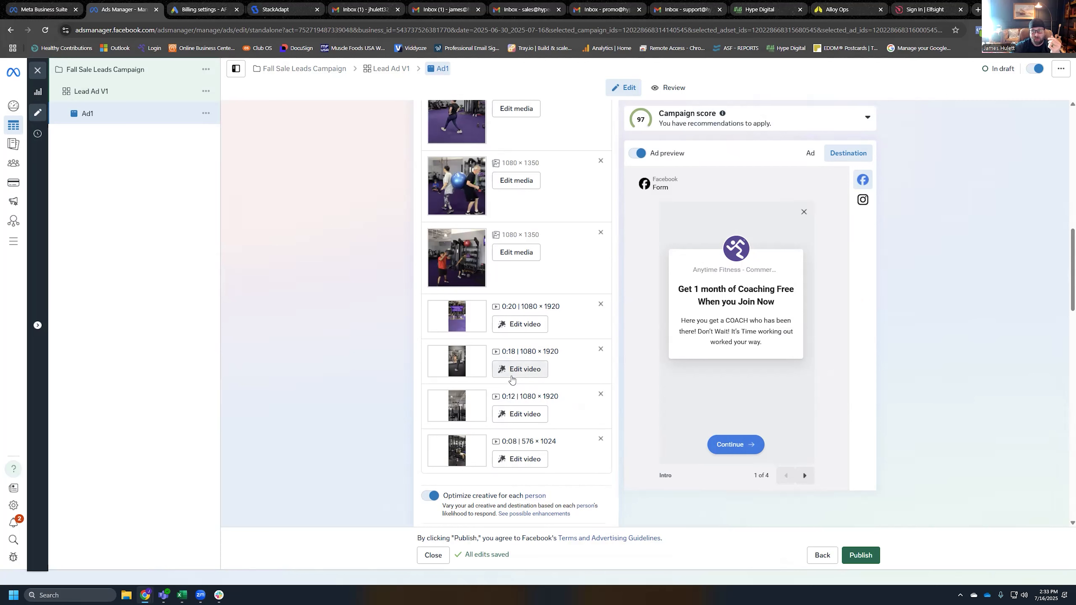
{"action": "scroll", "coordinate": [500, 427], "scroll_direction": "down", "scroll_amount": 3}
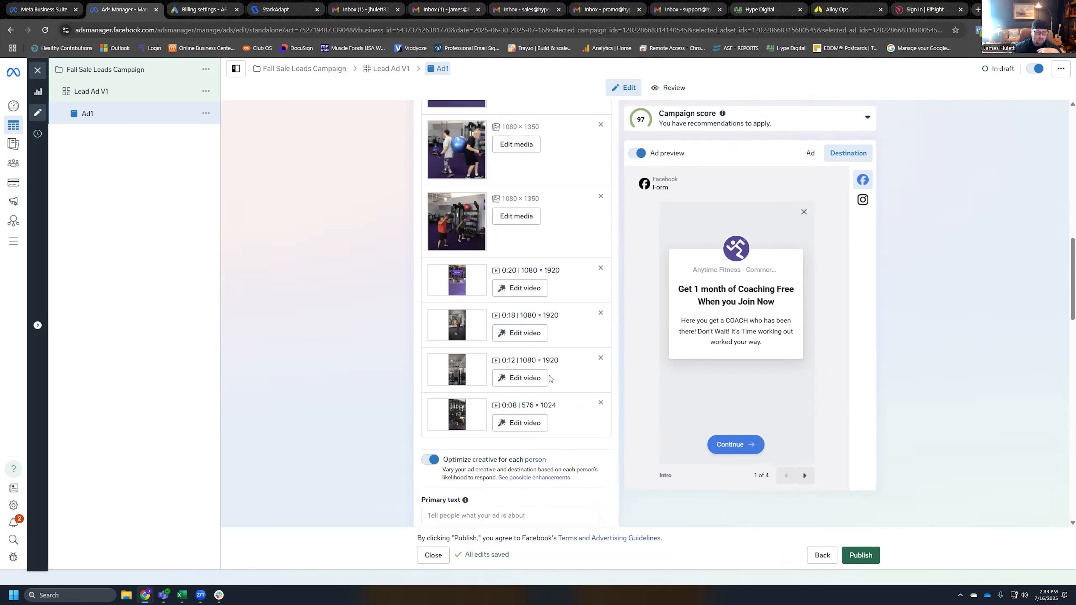
{"action": "scroll", "coordinate": [413, 360], "scroll_direction": "down", "scroll_amount": 2}
{"action": "left_click", "coordinate": [449, 312]}
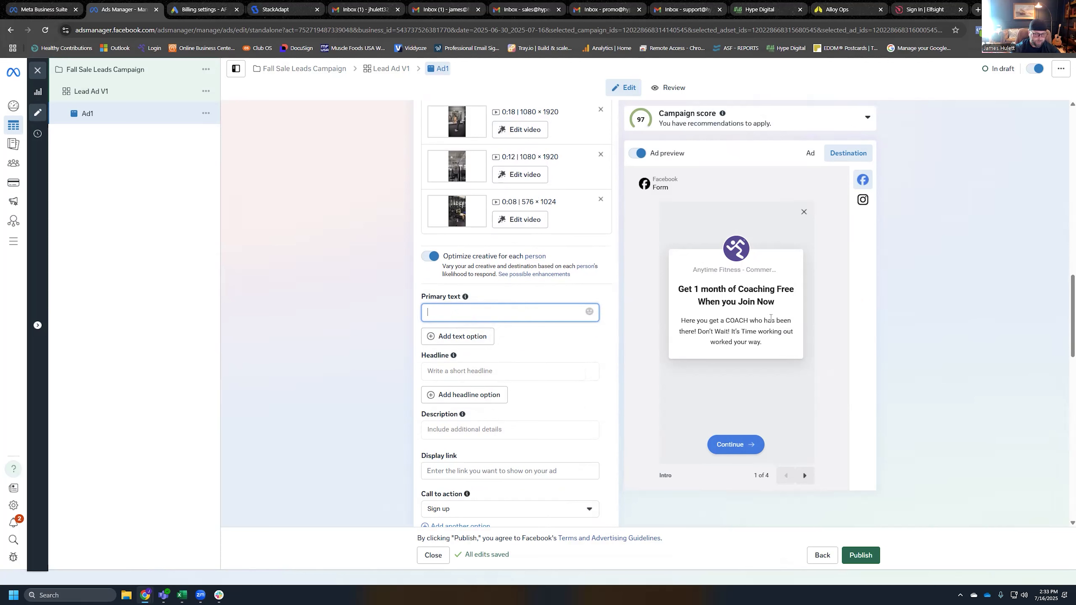
{"action": "type", "text": "Hey Comemerce TX!  We are offering"}
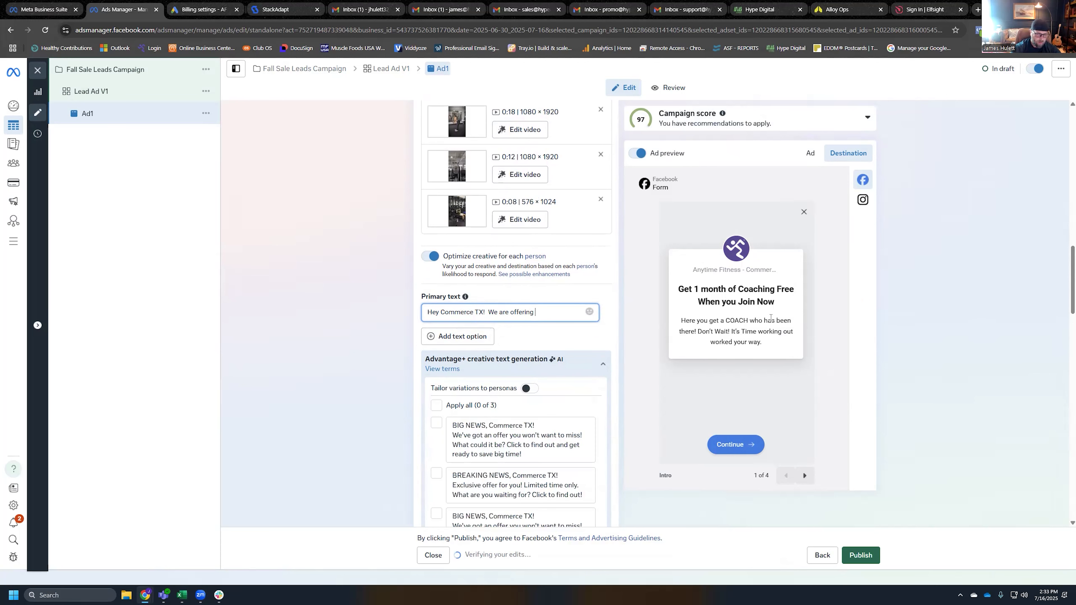
{"action": "key", "text": "BackSpace"}
{"action": "key", "text": "BackSpace"}
{"action": "key", "text": "BackSpace"}
{"action": "key", "text": "BackSpace"}
{"action": "key", "text": "BackSpace"}
{"action": "key", "text": "BackSpace"}
{"action": "key", "text": "ctrl+BackSpace"}
{"action": "key", "text": "ctrl+BackSpace"}
{"action": "key", "text": "ctrl+BackSpace"}
{"action": "key", "text": "ctrl+BackSpace"}
{"action": "key", "text": "ctrl+BackSpace"}
Step: Start the ad's primary text with "Right now you can join Anytime Fitness for just $1.00!"
{"action": "type", "text": "Right now you can you"}
{"action": "type", "text": "Anytime Fitness for"}
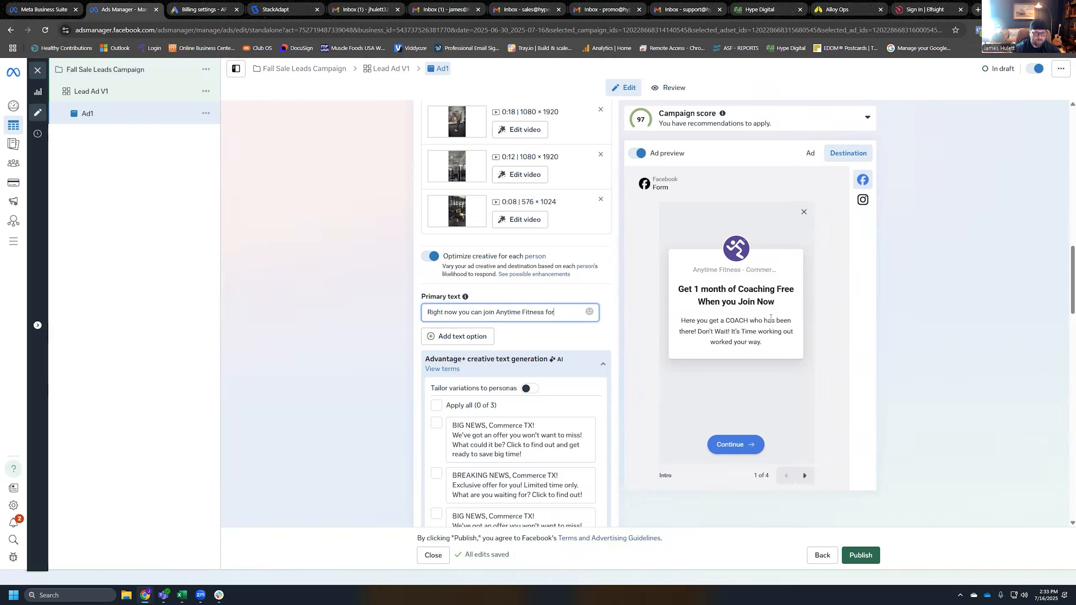
{"action": "type", "text": " sut $"}
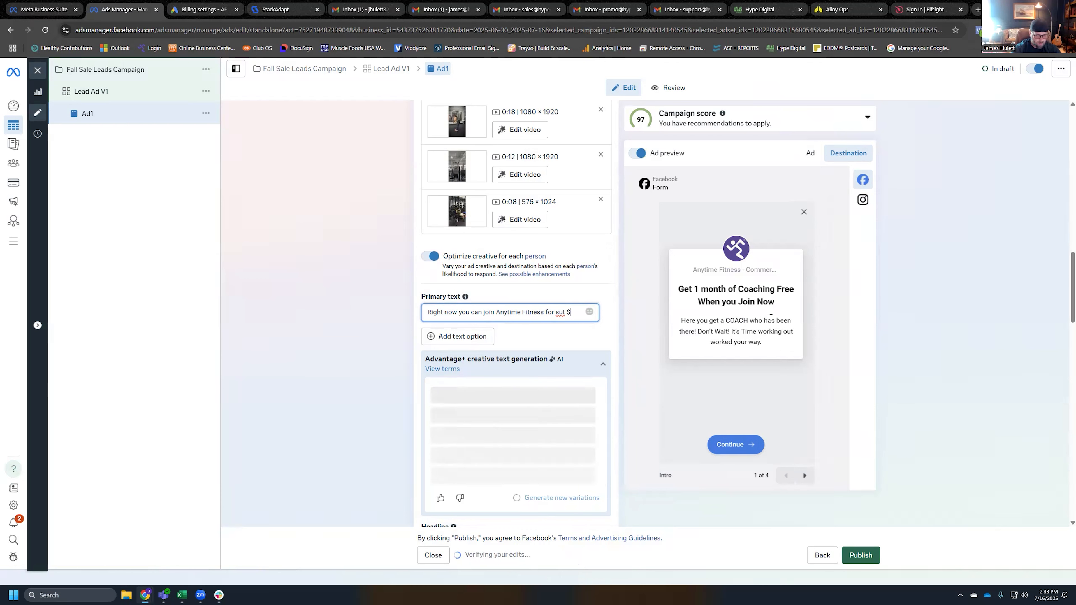
{"action": "type", "text": "1.00!"}
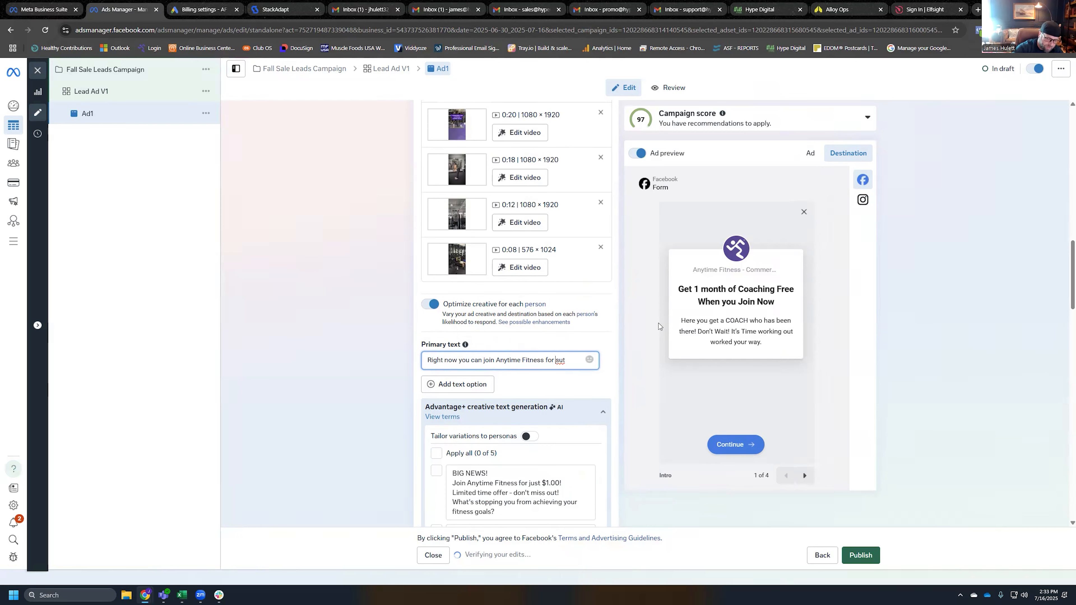
{"action": "key", "text": "Delete"}
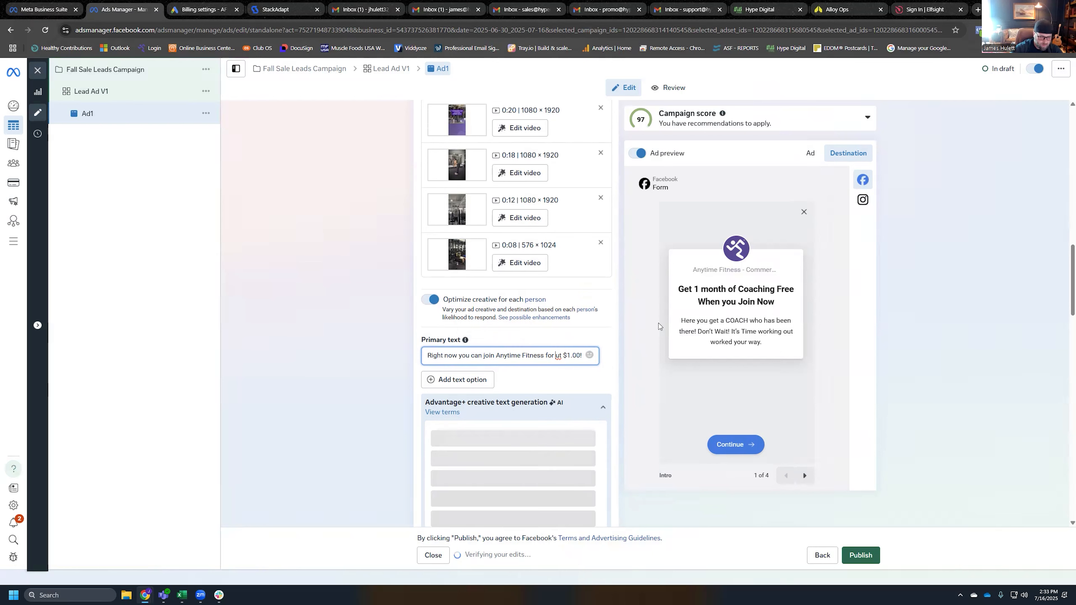
{"action": "type", "text": "jus"}
{"action": "key", "text": "Down"}
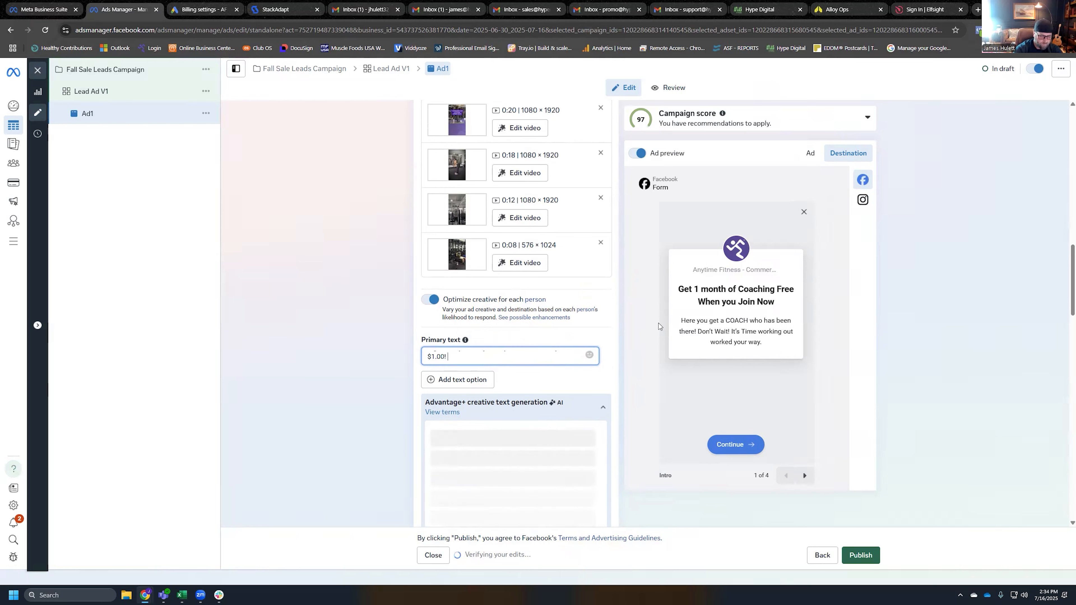
Step: Continue the primary text with "It's time you prioritized yourself, and take a step to a healthier you!"
{"action": "type", "text": "It's"}
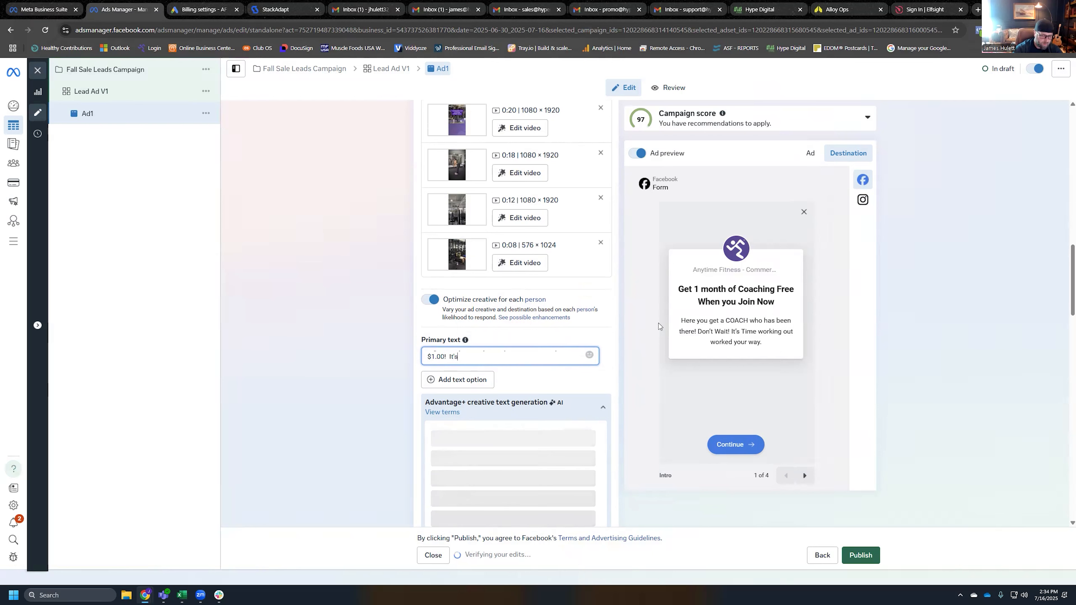
{"action": "type", "text": " time you prio"}
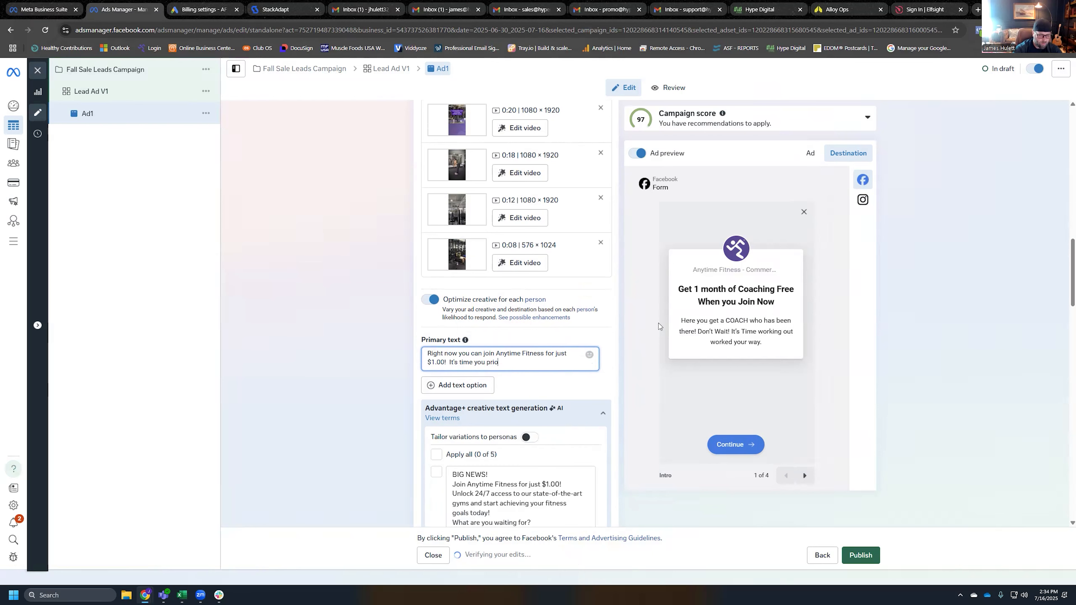
{"action": "type", "text": "ritized yourself, and "}
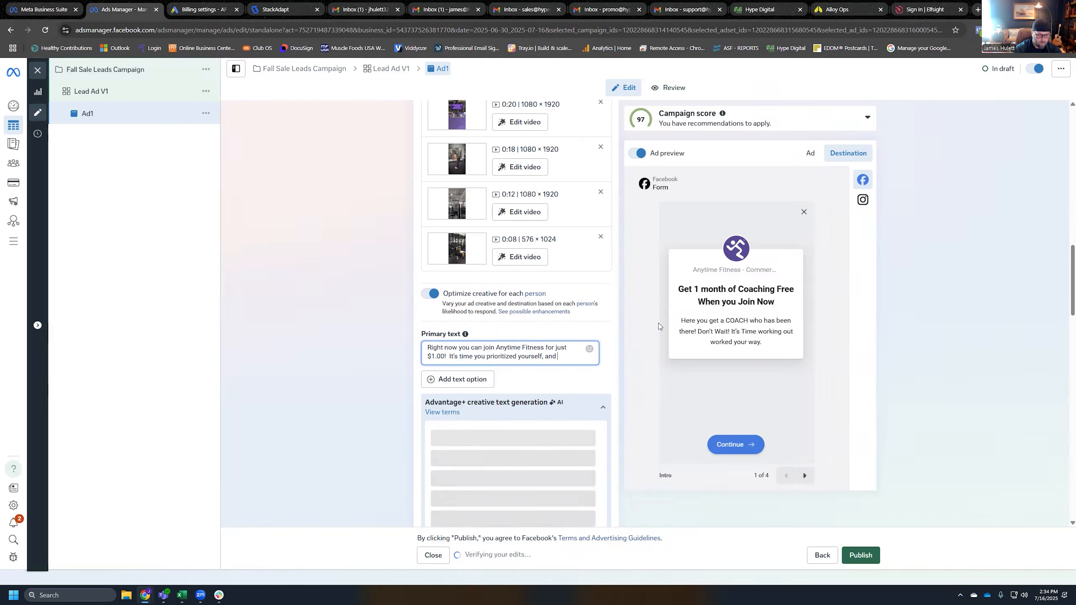
{"action": "type", "text": "take a "}
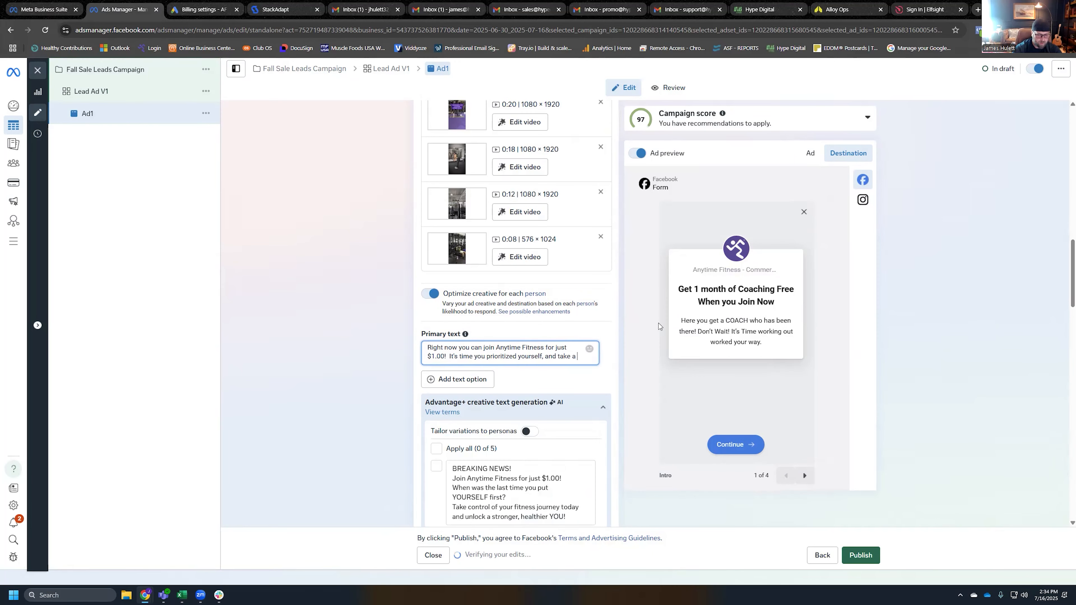
{"action": "type", "text": "step to a "}
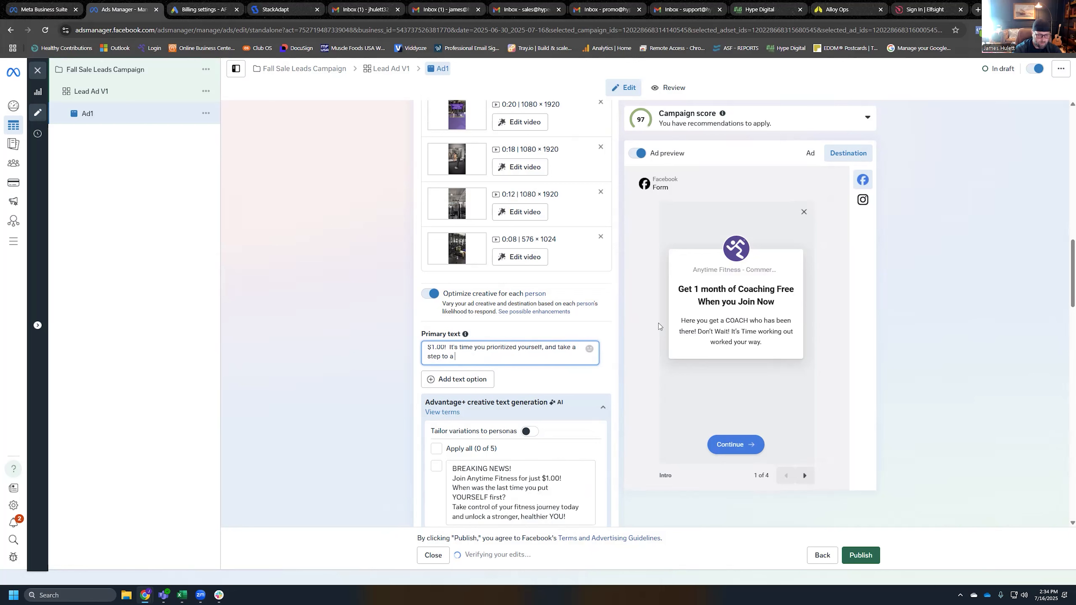
{"action": "type", "text": "healtho"}
{"action": "type", "text": "ier you"}
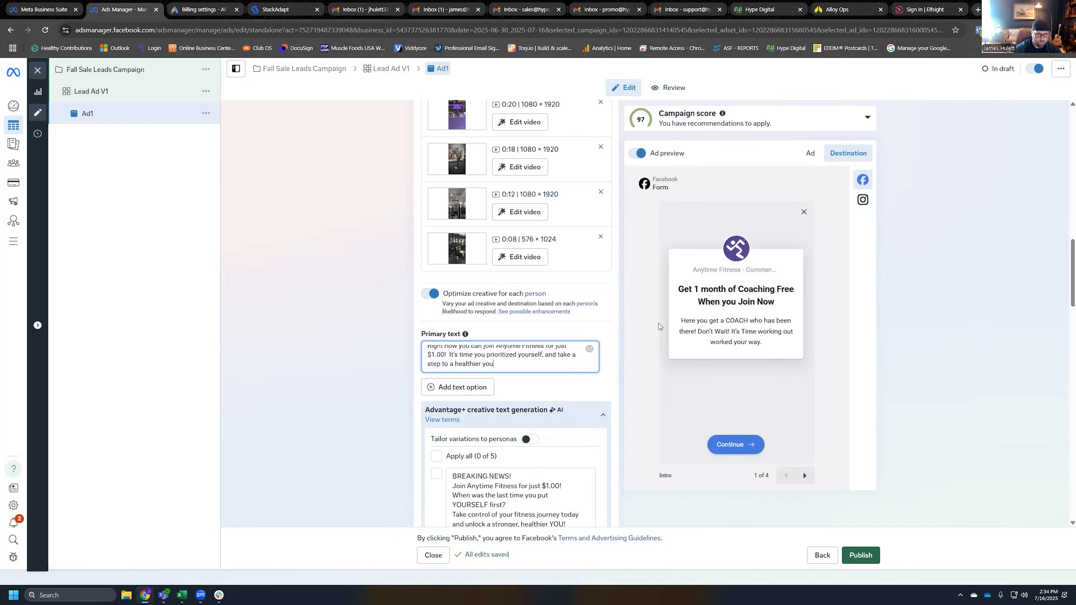
{"action": "type", "text": "!"}
Step: Add a new paragraph reading "You'll get:" after a blank line in the primary text
{"action": "key", "text": "Return"}
{"action": "key", "text": "Return"}
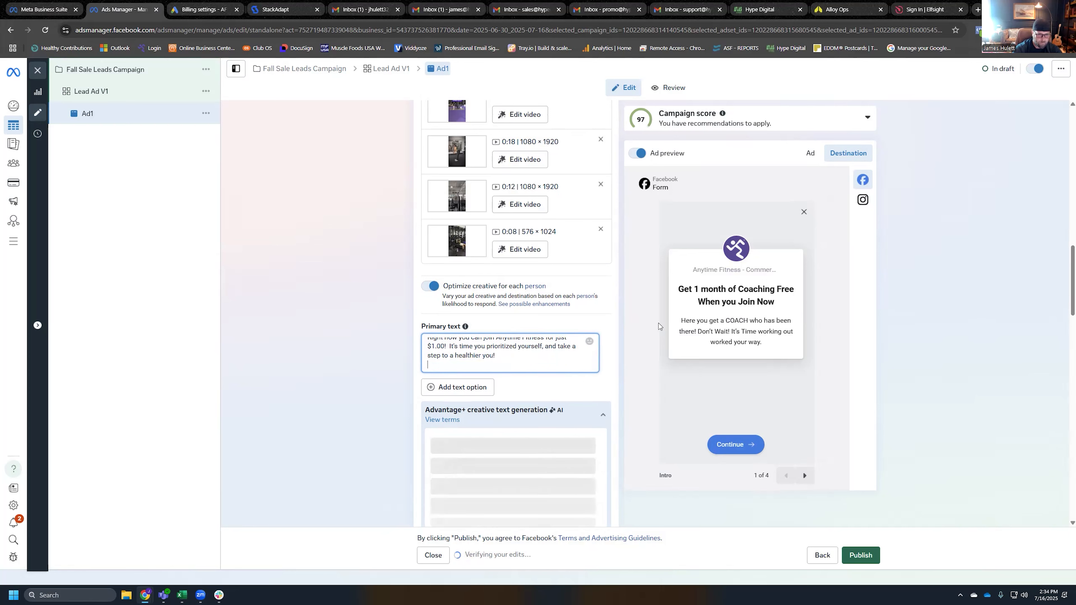
{"action": "type", "text": "Youll"}
{"action": "key", "text": "BackSpace"}
{"action": "key", "text": "BackSpace"}
{"action": "type", "text": "'"}
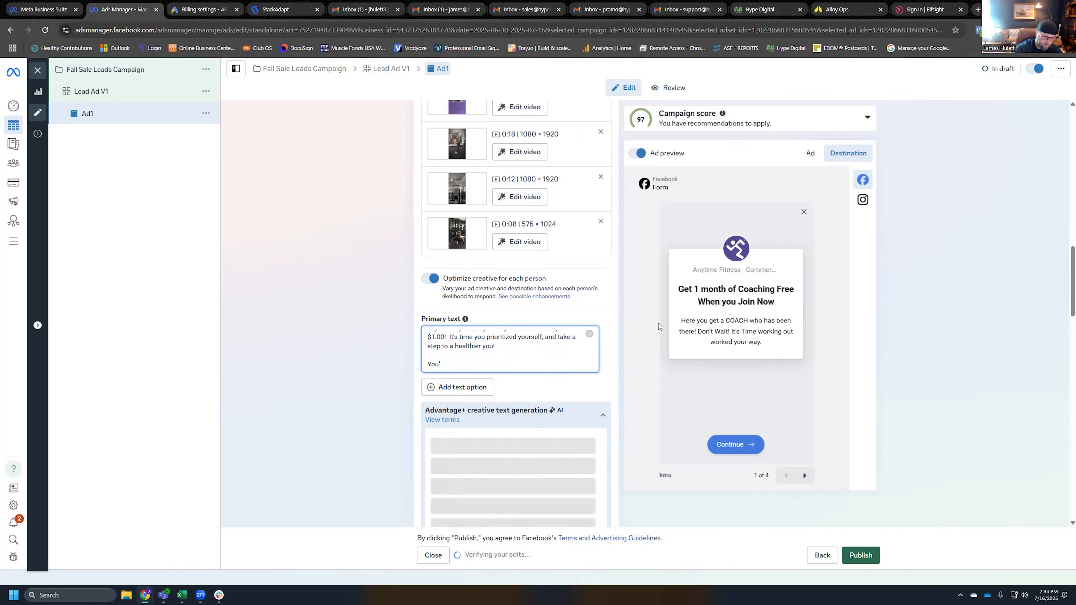
{"action": "type", "text": "ll get:"}
Step: Add the line "24/7 access" directly below "You'll get:" in the primary text
{"action": "key", "text": "Return"}
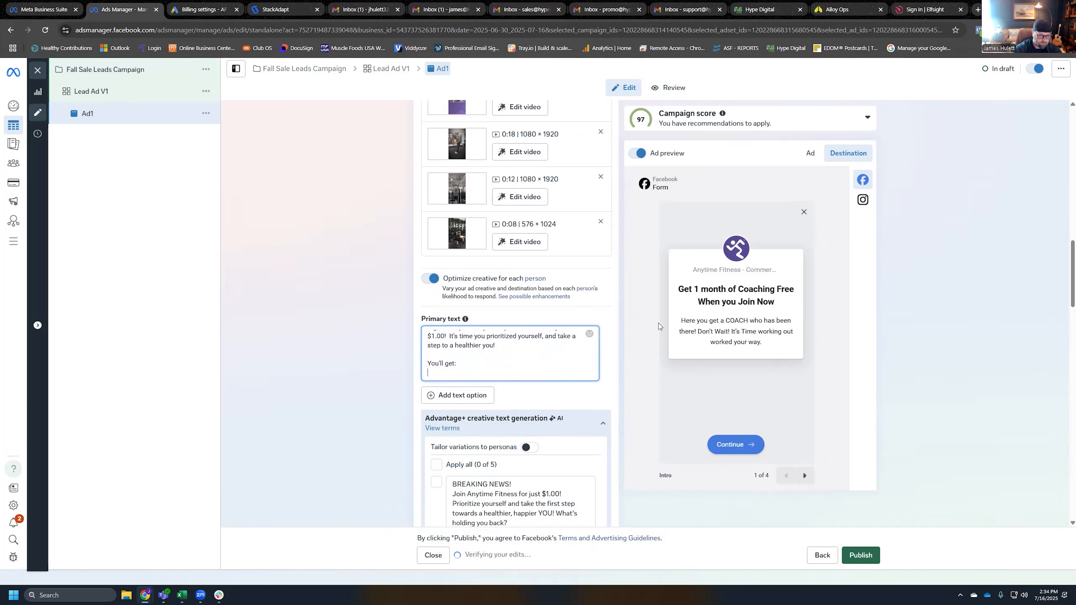
{"action": "type", "text": "4"}
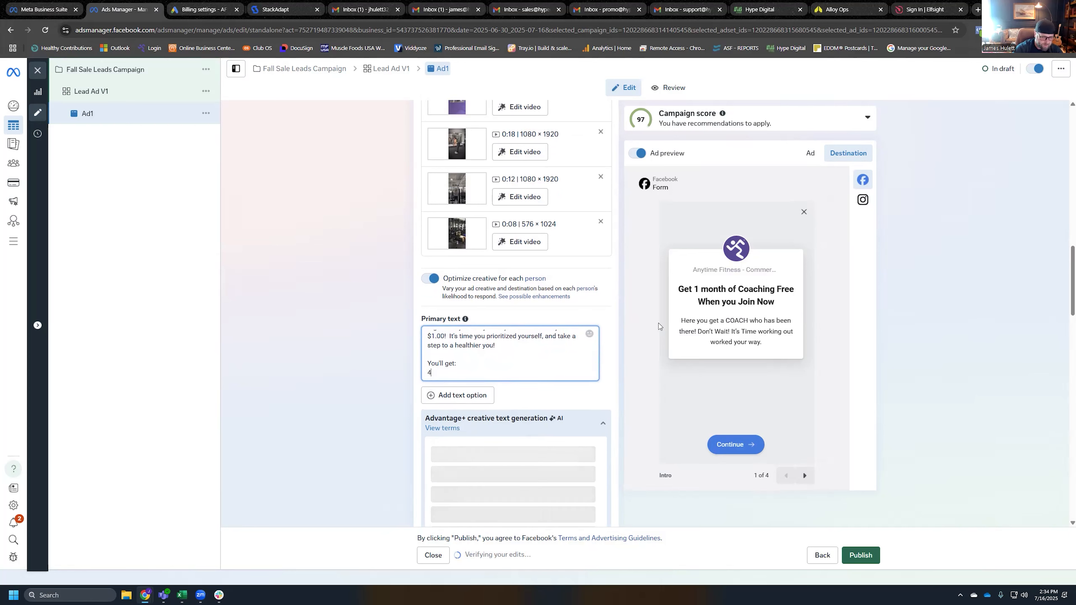
{"action": "type", "text": "/7 ac"}
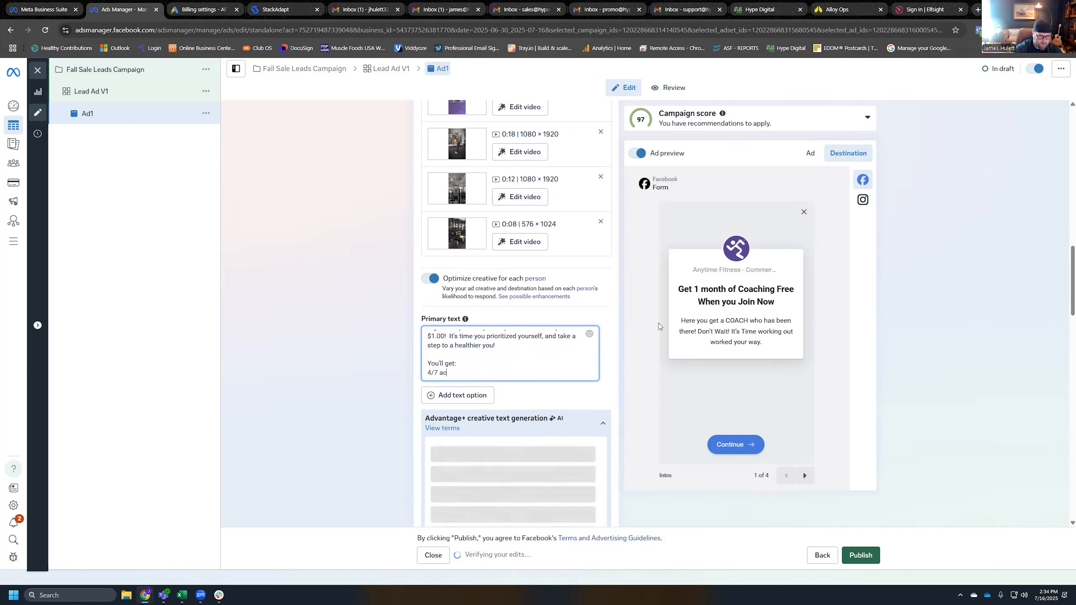
{"action": "type", "text": "cess"}
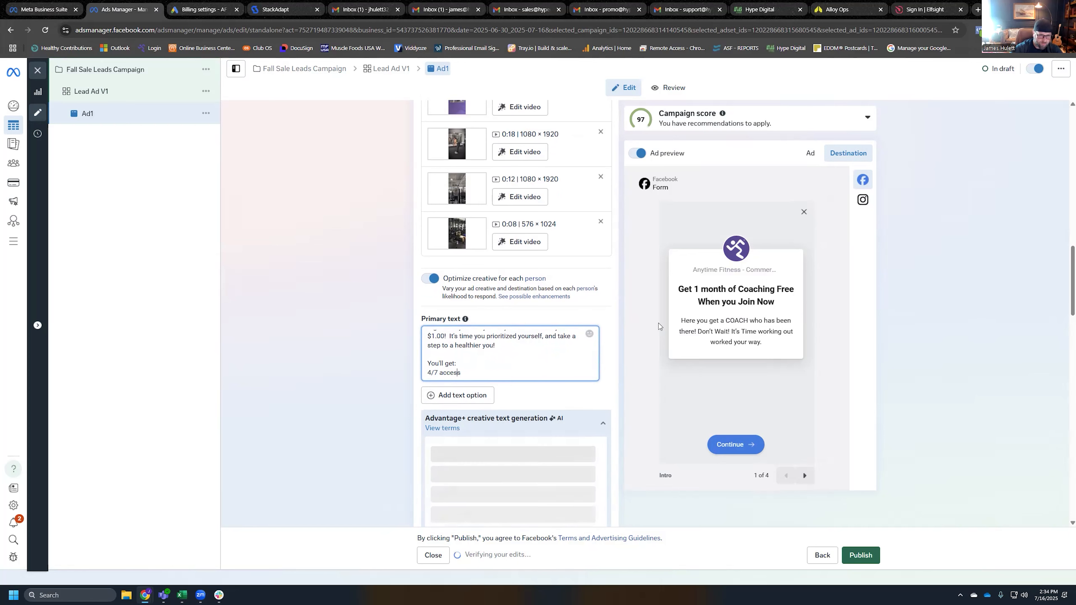
{"action": "key", "text": "Left"}
{"action": "key", "text": "Left"}
{"action": "key", "text": "Left"}
{"action": "key", "text": "Left"}
{"action": "key", "text": "Left"}
{"action": "key", "text": "Left"}
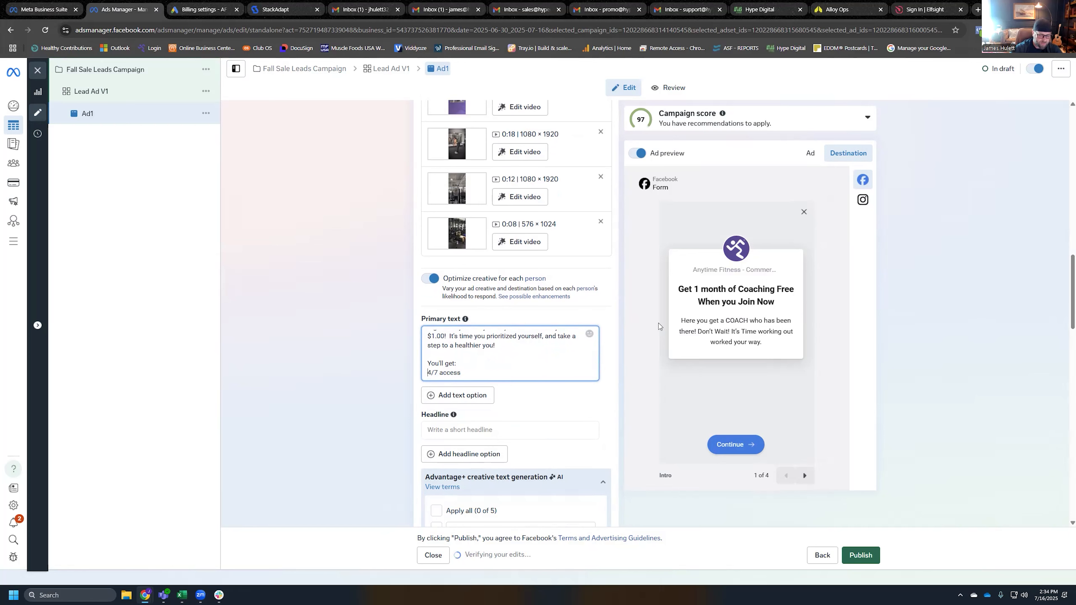
{"action": "type", "text": "2"}
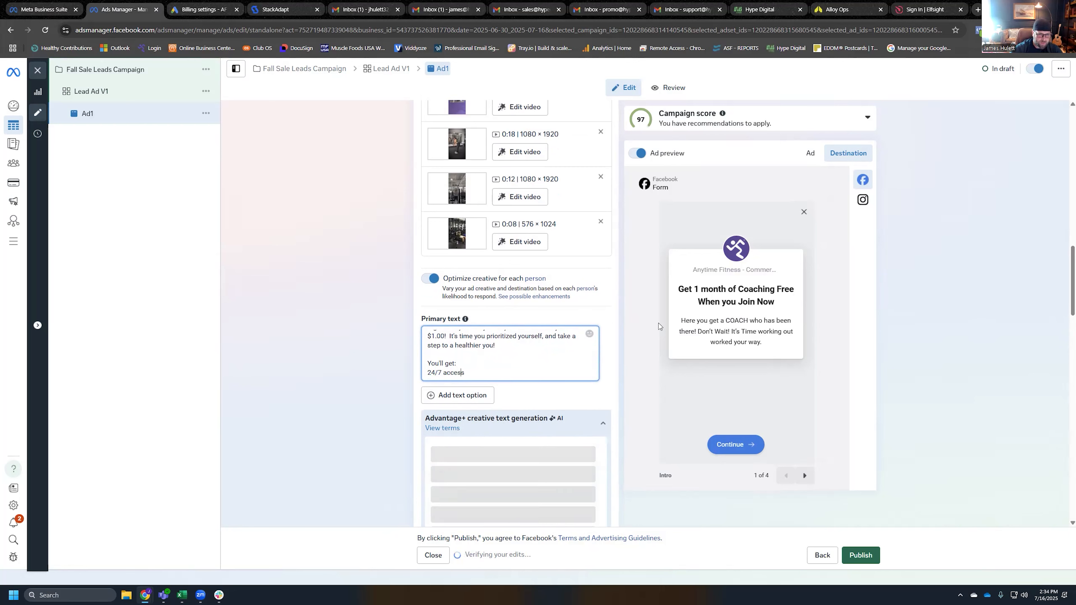
Step: Add the line "COACHES who care" below "24/7 access" in the primary text
{"action": "key", "text": "End"}
{"action": "key", "text": "Return"}
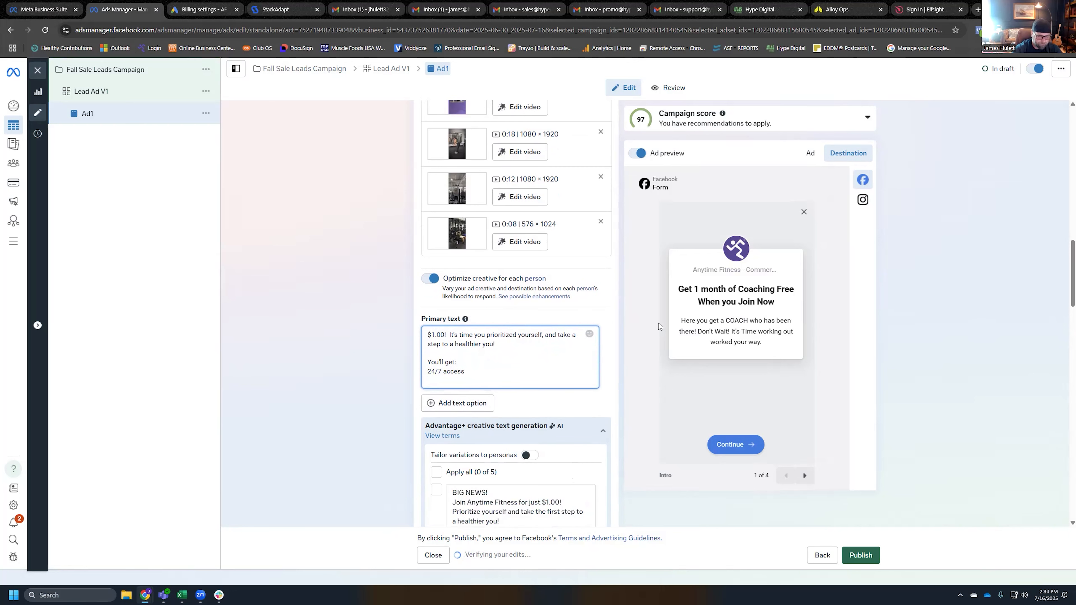
{"action": "type", "text": "OACHES ho care"}
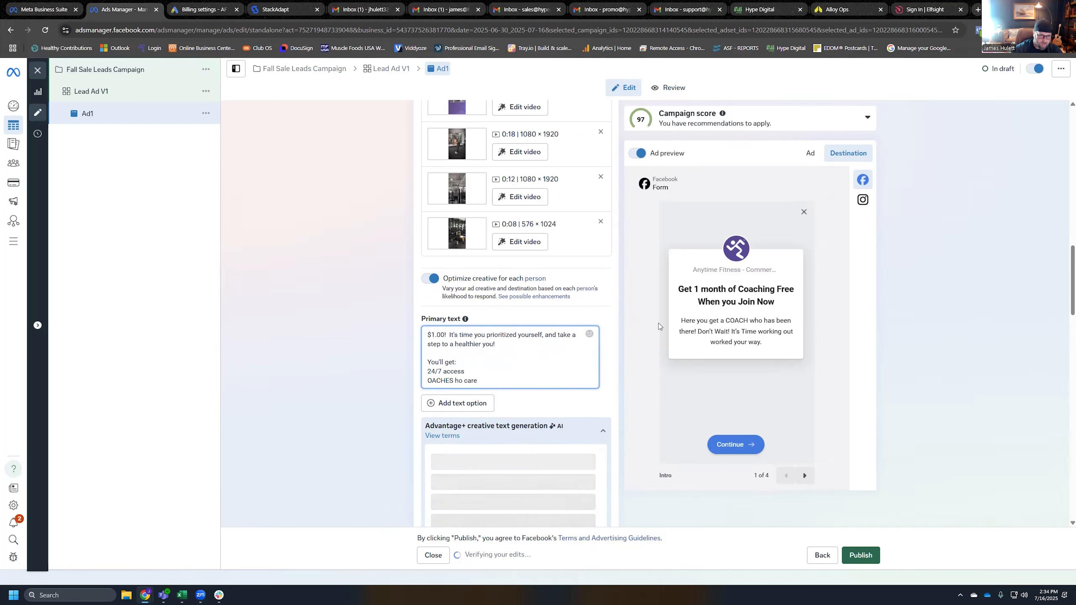
{"action": "left_click", "coordinate": [455, 381]}
{"action": "type", "text": "w"}
{"action": "scroll", "coordinate": [430, 385], "scroll_direction": "down", "scroll_amount": 1}
{"action": "left_click", "coordinate": [430, 384]}
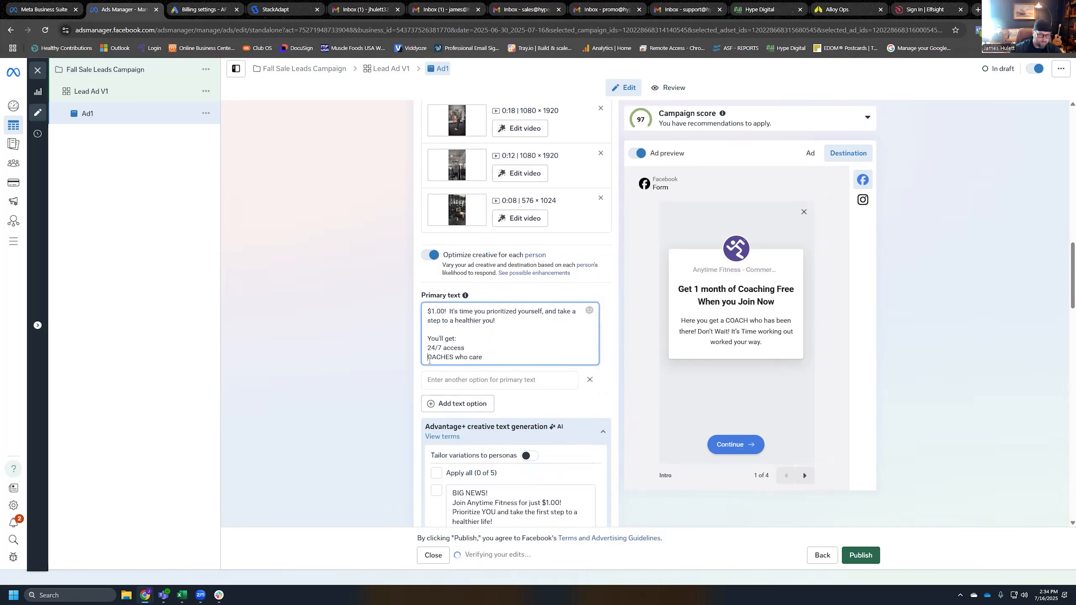
{"action": "left_click", "coordinate": [429, 360]}
{"action": "type", "text": "C"}
{"action": "scroll", "coordinate": [508, 373], "scroll_direction": "down", "scroll_amount": 1}
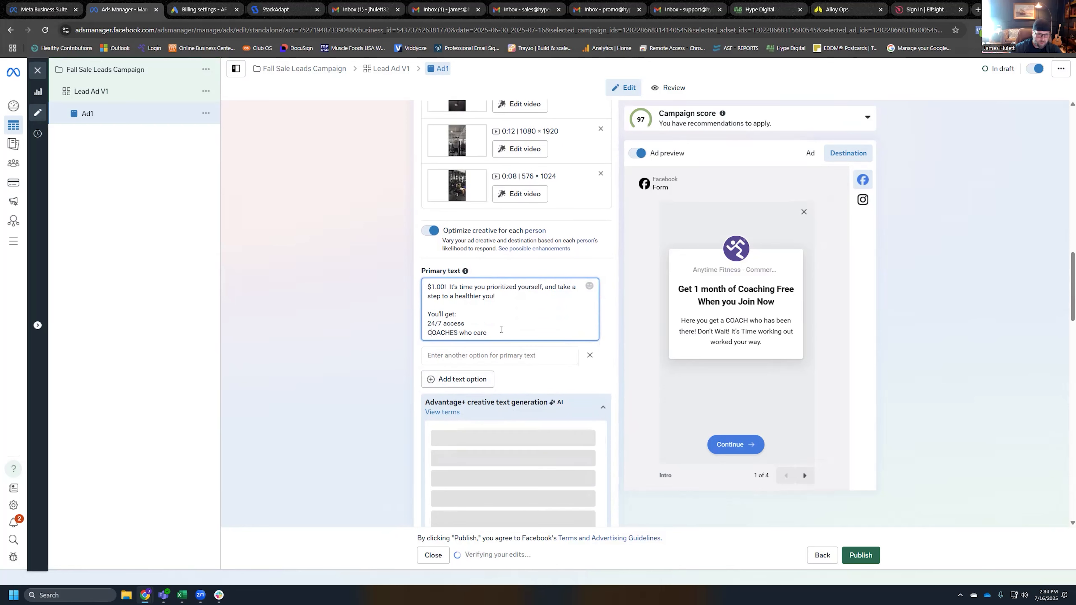
Step: Add the line "Support in the AF App" below "COACHES who care" in the primary text
{"action": "left_click", "coordinate": [498, 333]}
{"action": "key", "text": "Return"}
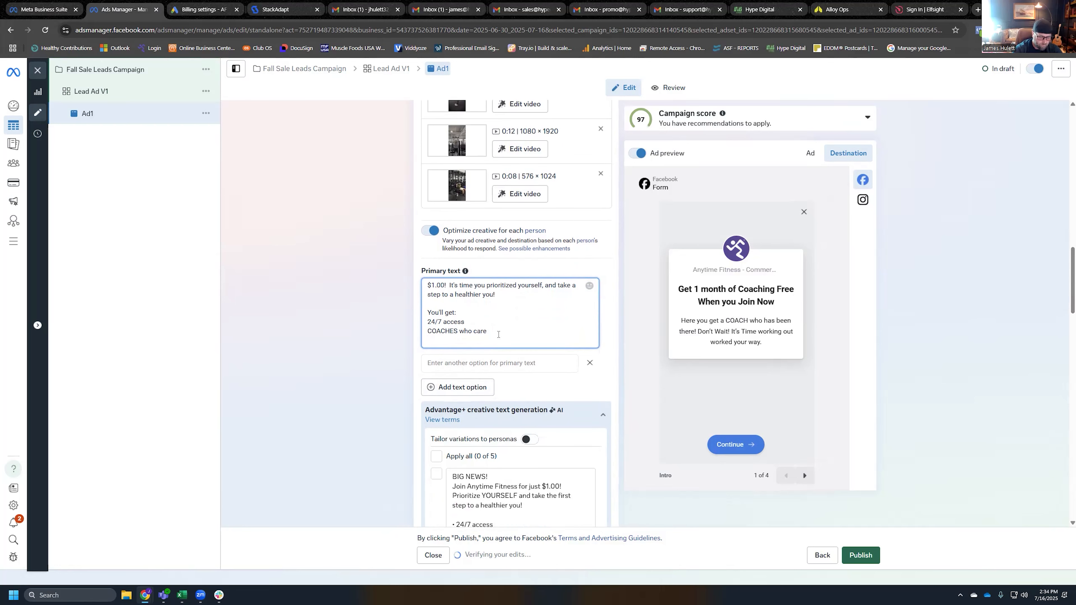
{"action": "type", "text": "Sup"}
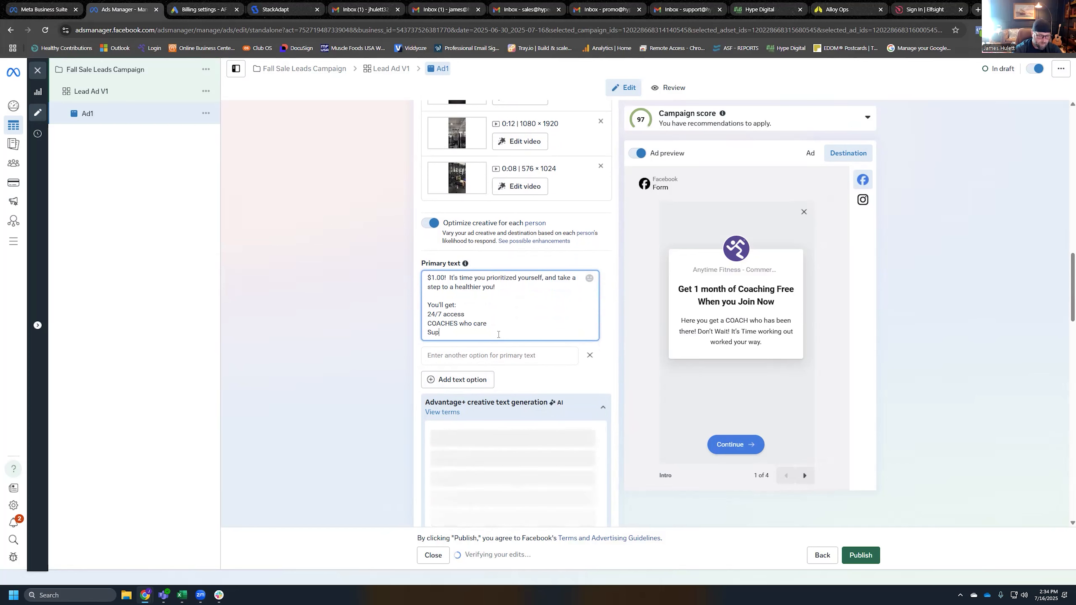
{"action": "type", "text": "port in the aF App"}
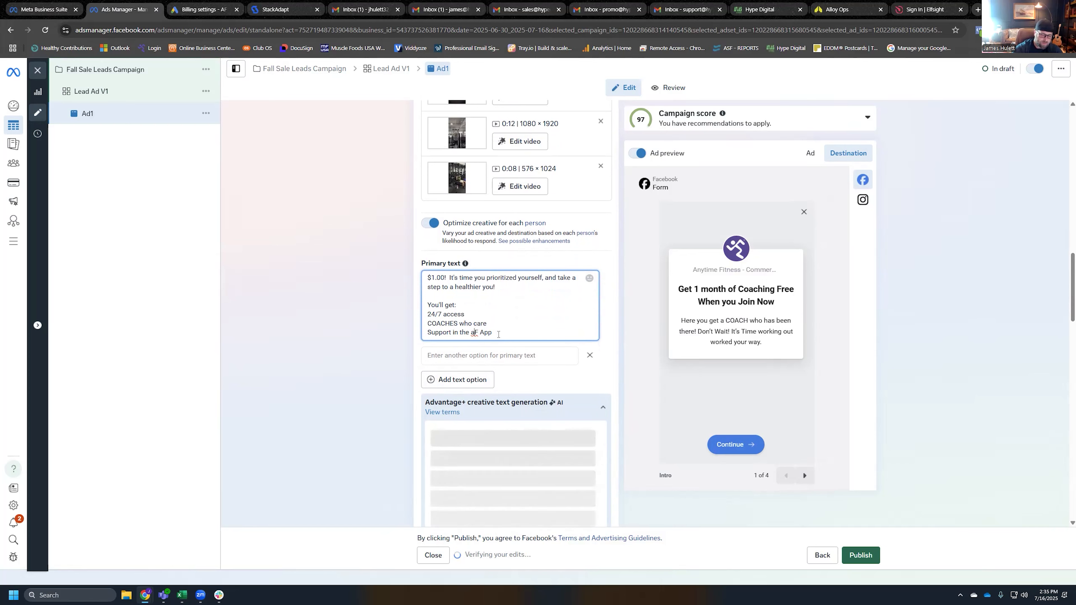
{"action": "key", "text": "BackSpace"}
{"action": "type", "text": "A"}
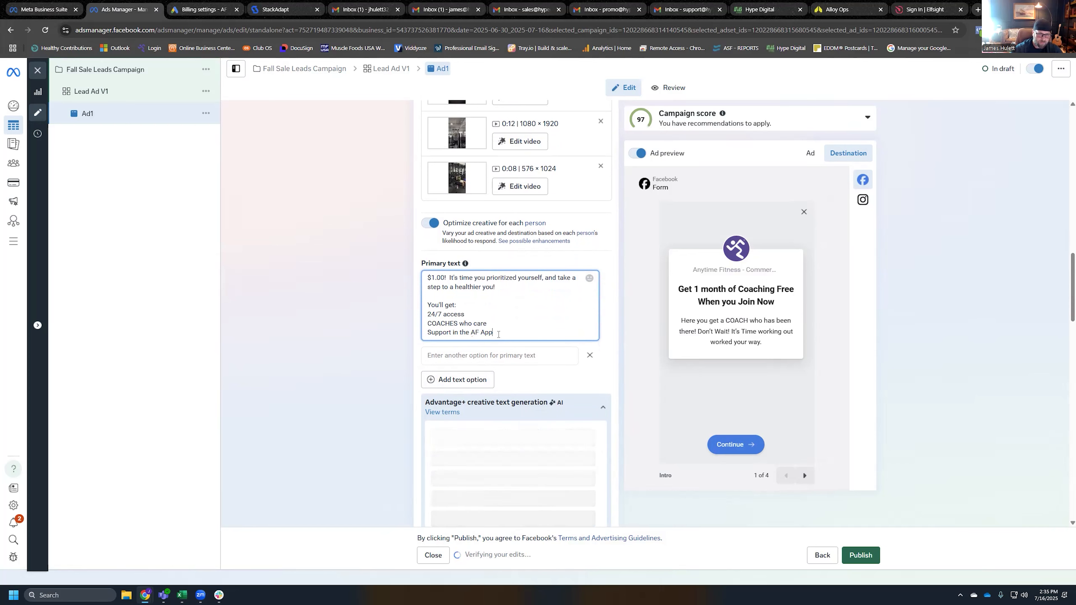
Step: Add the line "Monthly Body Scans to show your progress!" as the last benefit in the primary text
{"action": "left_click", "coordinate": [498, 334]}
{"action": "key", "text": "Return"}
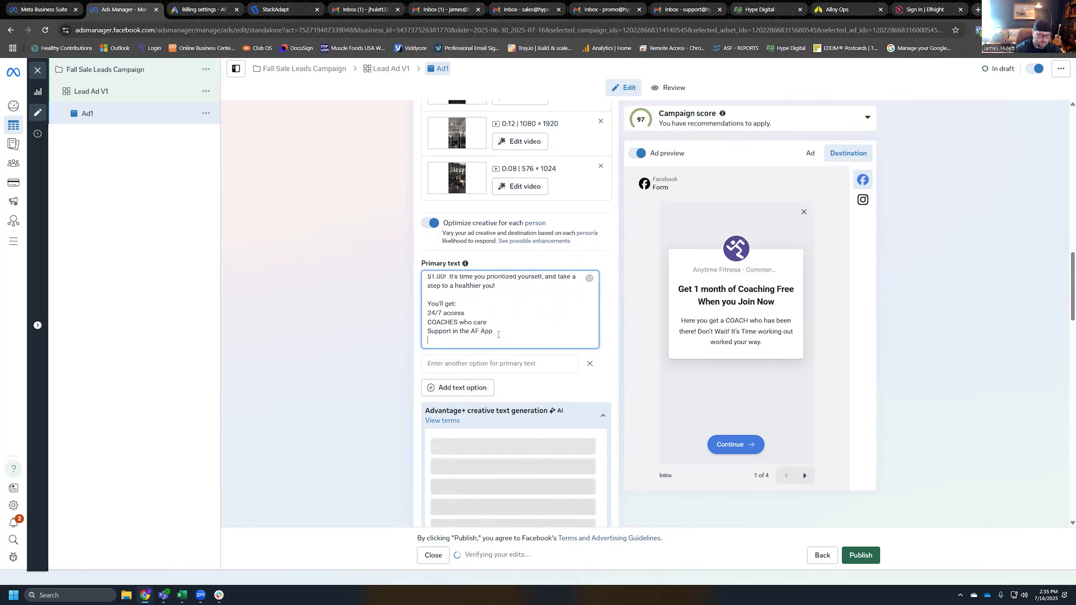
{"action": "type", "text": "Monthly Body Scans to sh"}
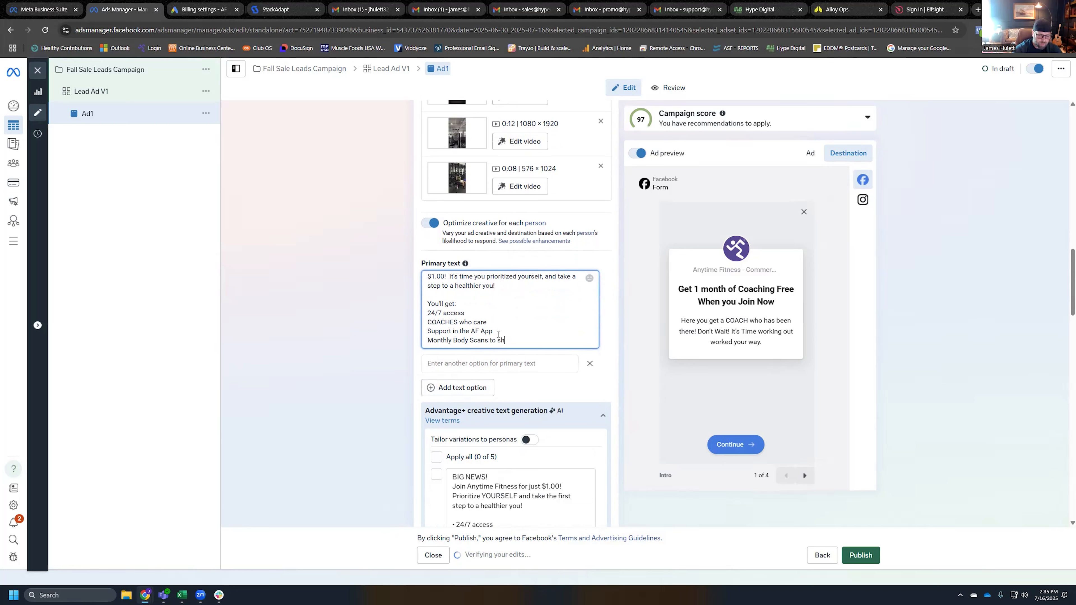
{"action": "type", "text": "ow your progress"}
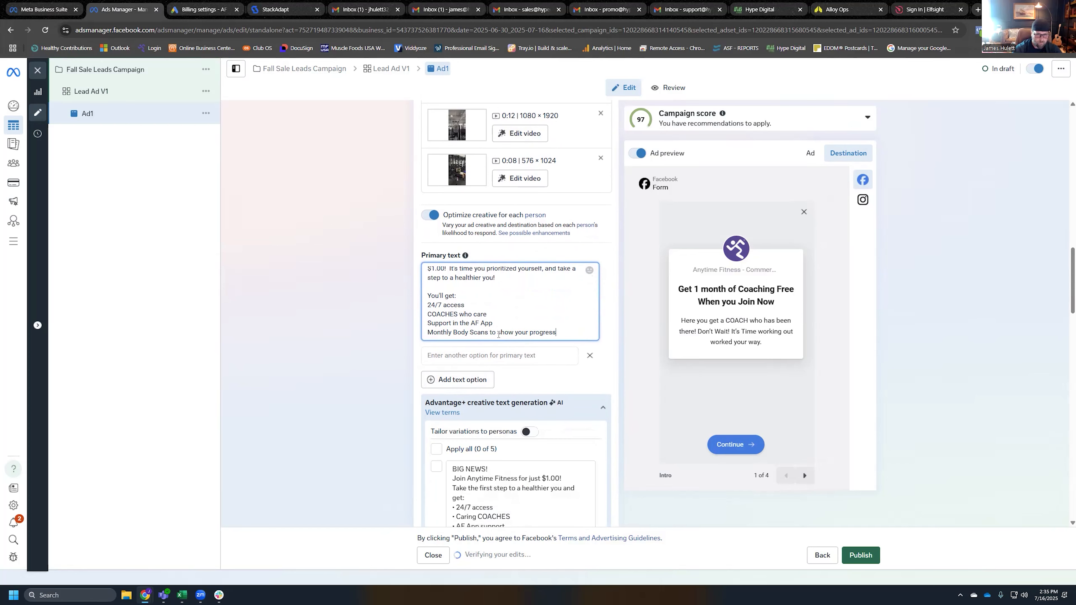
{"action": "type", "text": "!"}
Step: Close the primary text with "Click Below!" after a blank line
{"action": "type", "text": "Click Be"}
{"action": "type", "text": "lo"}
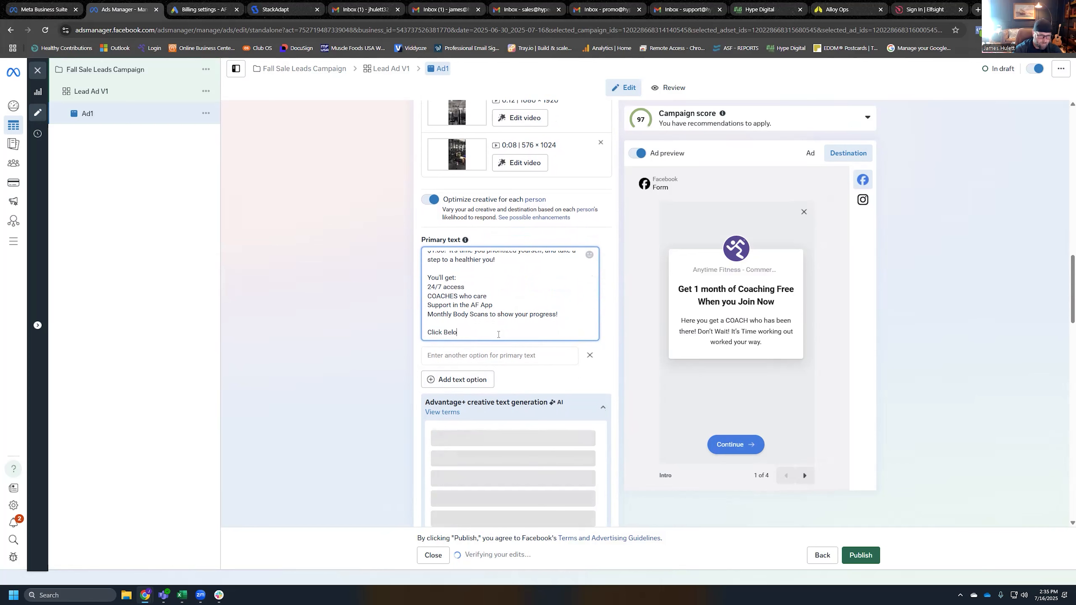
{"action": "type", "text": "w!"}
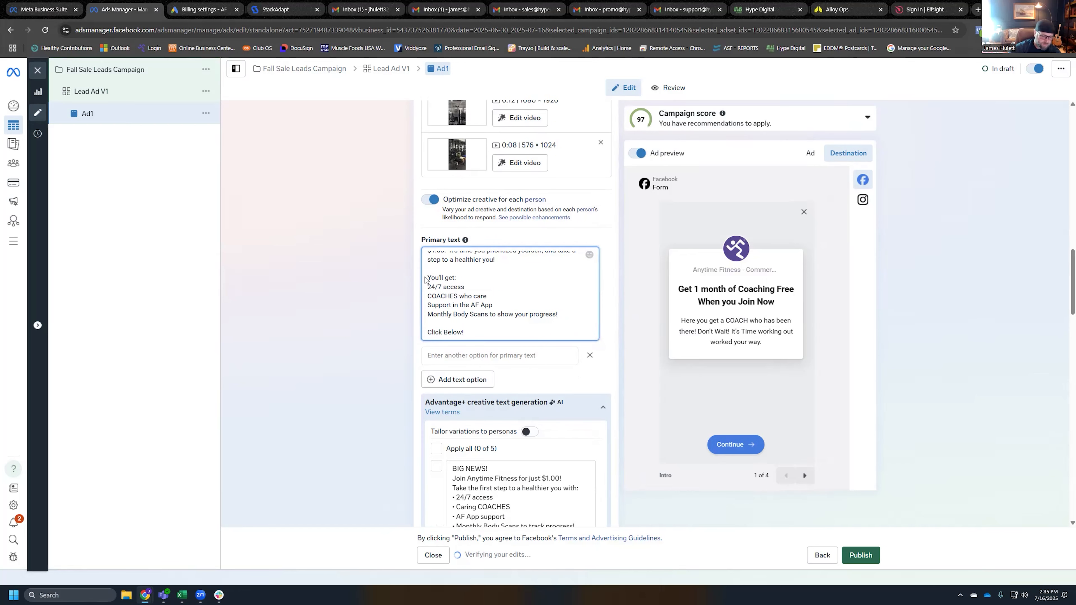
Step: Put a hyphen in front of each of the four benefit lines under "You'll get:"
{"action": "left_click", "coordinate": [427, 287]}
{"action": "type", "text": "-"}
{"action": "left_click", "coordinate": [427, 295]}
{"action": "type", "text": "-"}
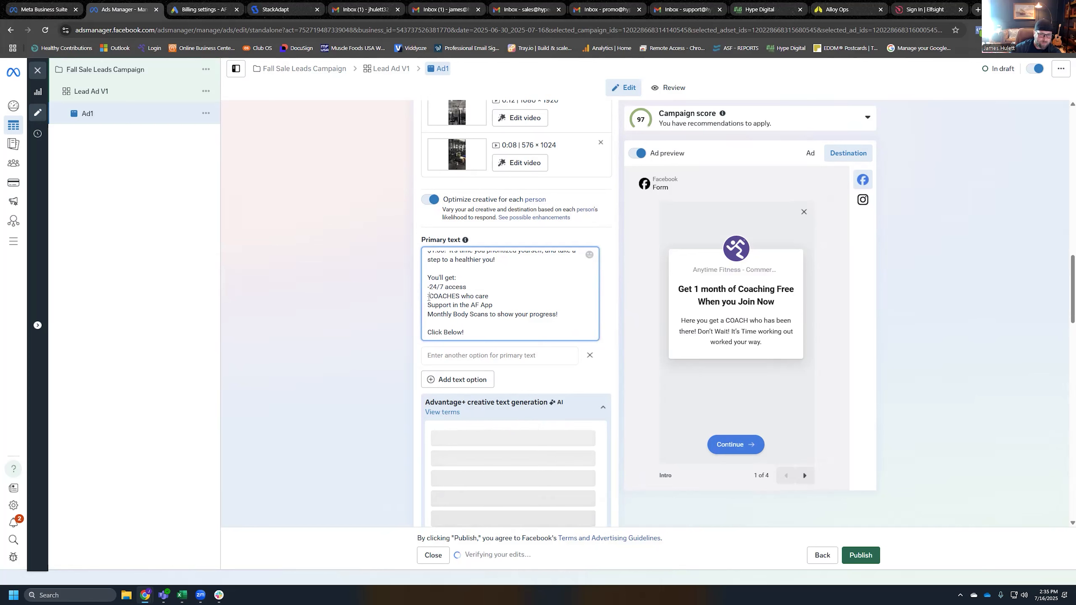
{"action": "left_click", "coordinate": [428, 304]}
{"action": "type", "text": "-"}
{"action": "left_click", "coordinate": [428, 314]}
{"action": "type", "text": "-"}
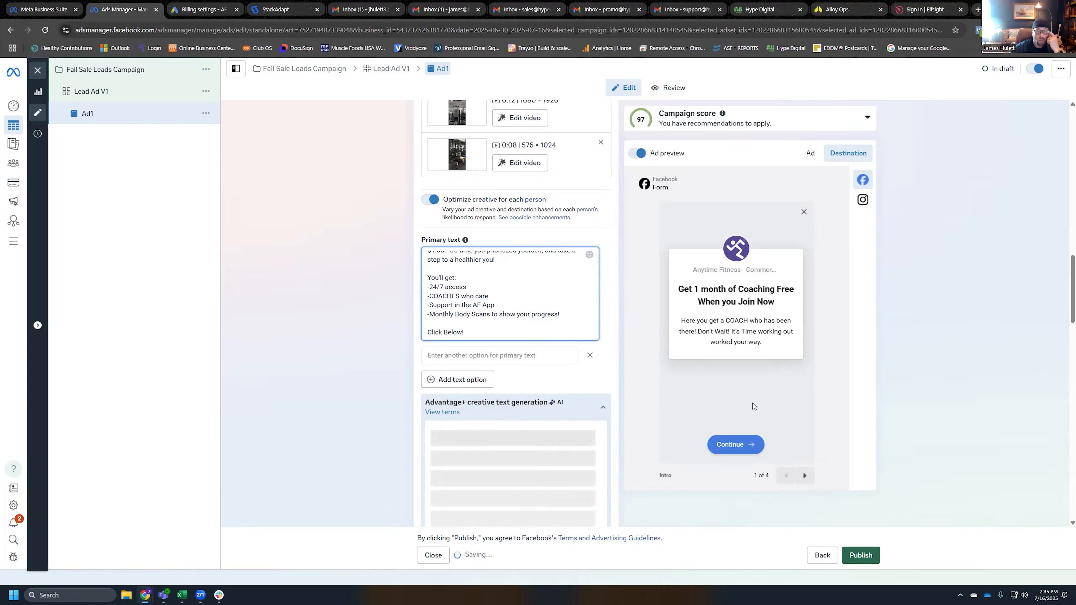
Step: Remove the empty additional primary text option and look through the AI-generated text variations
{"action": "left_click", "coordinate": [589, 355]}
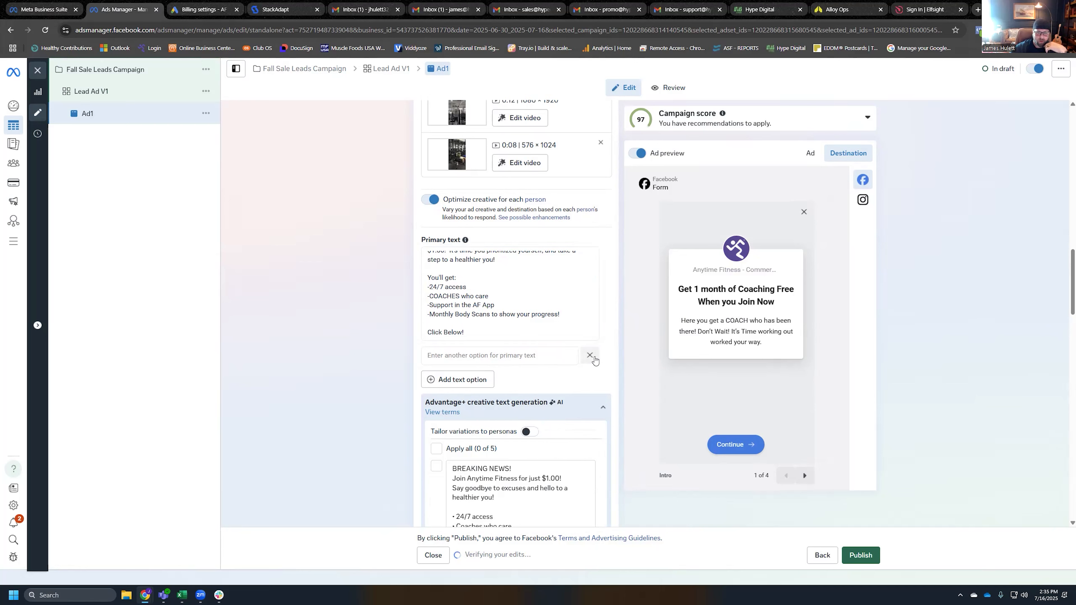
{"action": "scroll", "coordinate": [361, 341], "scroll_direction": "down", "scroll_amount": 3}
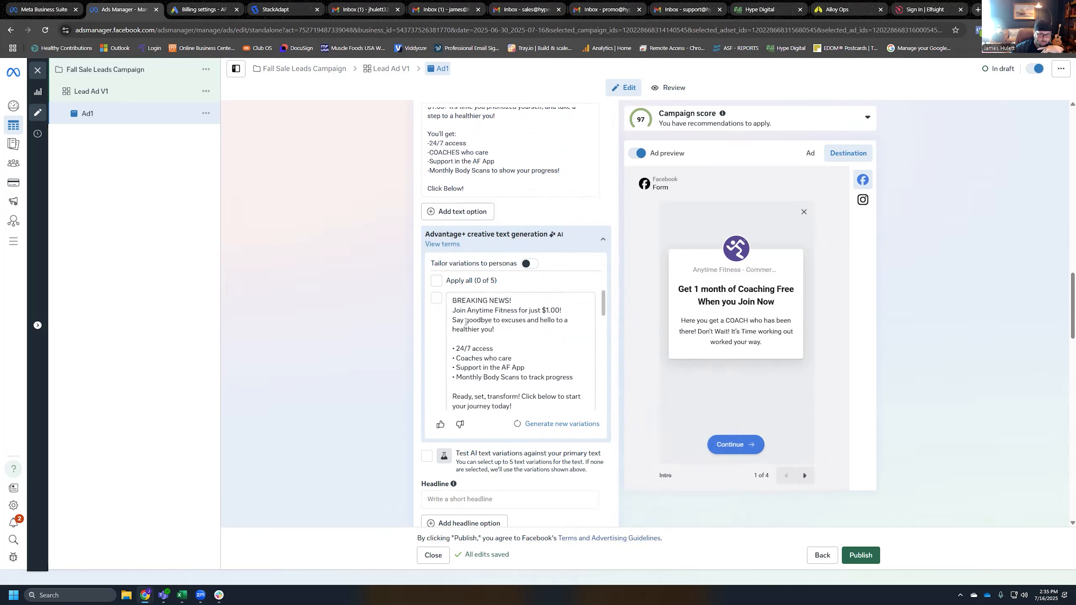
{"action": "scroll", "coordinate": [567, 389], "scroll_direction": "down", "scroll_amount": 4}
{"action": "scroll", "coordinate": [475, 444], "scroll_direction": "down", "scroll_amount": 2}
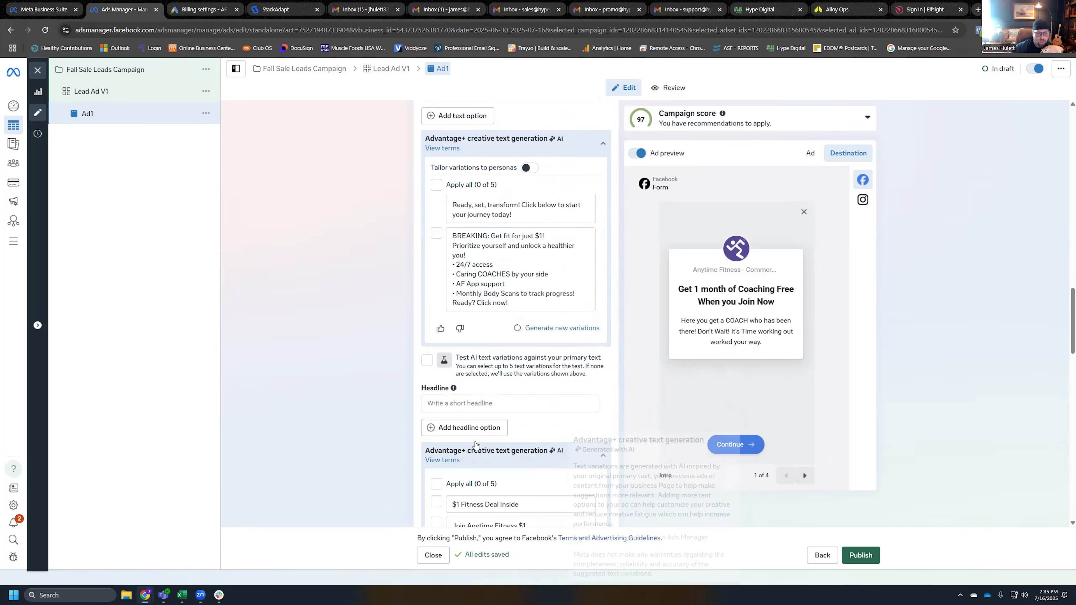
Step: Set the ad's headline to "Join for $1.00!"
{"action": "left_click", "coordinate": [449, 404]}
{"action": "type", "text": "Jo"}
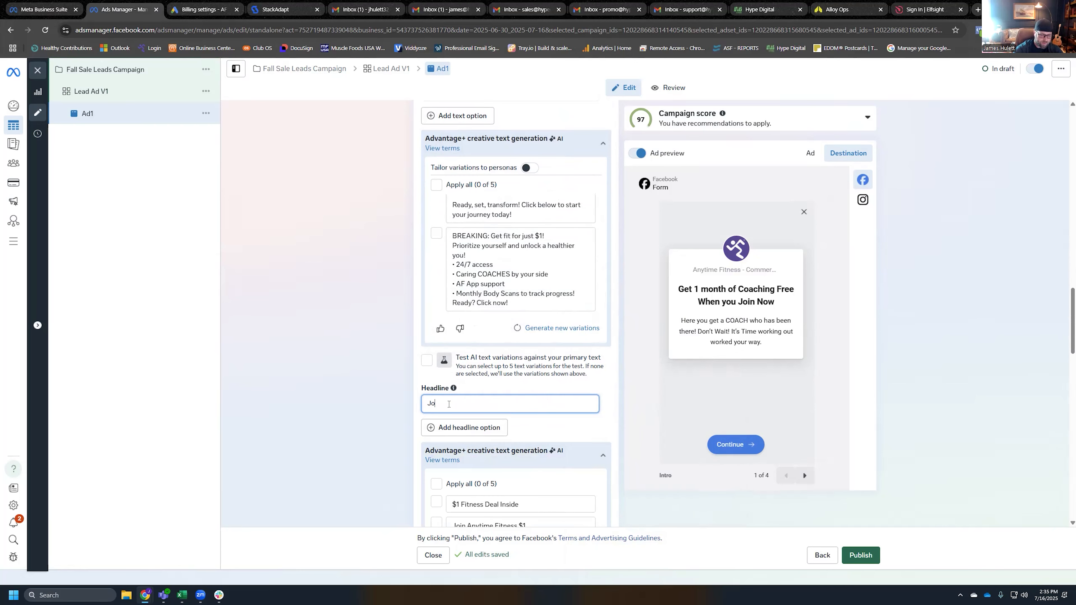
{"action": "type", "text": "in for $"}
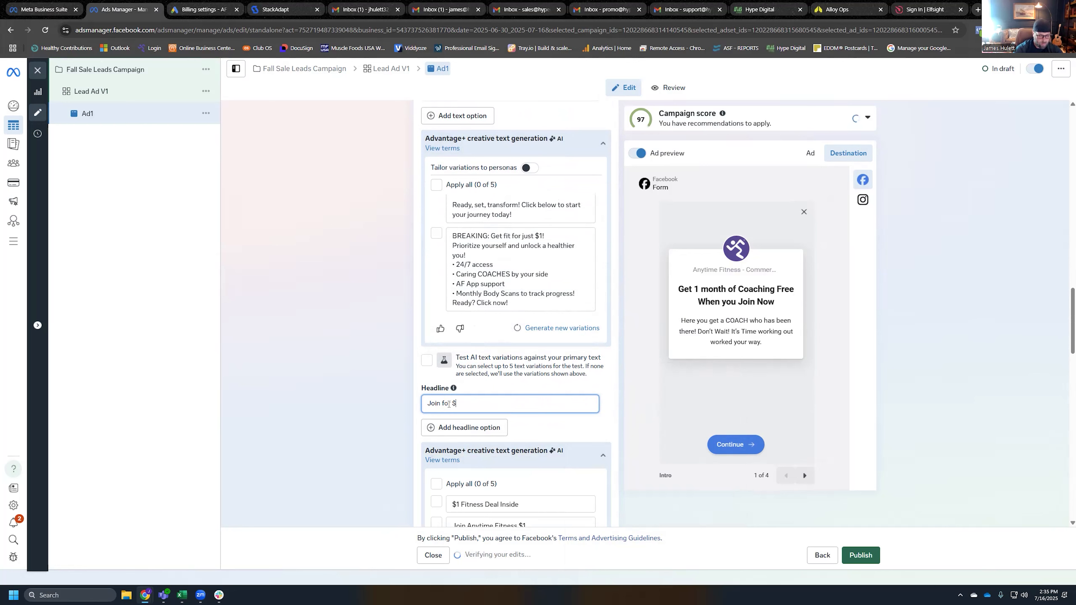
{"action": "type", "text": "1.00!"}
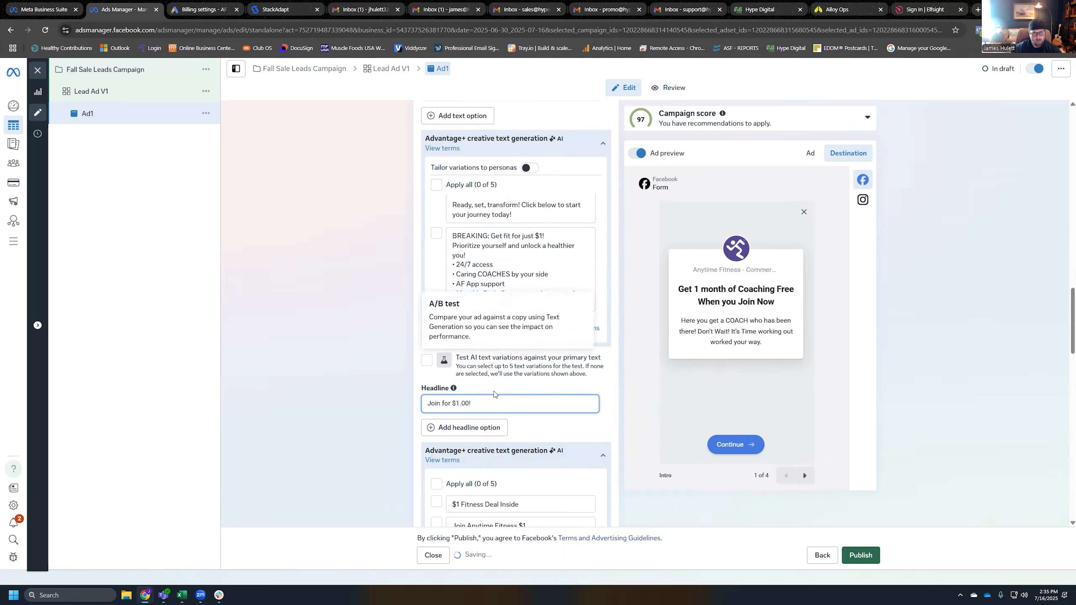
Step: Review the ad's text, headline suggestions and the available call-to-action options without changing the Sign up choice
{"action": "scroll", "coordinate": [564, 195], "scroll_direction": "up", "scroll_amount": 4}
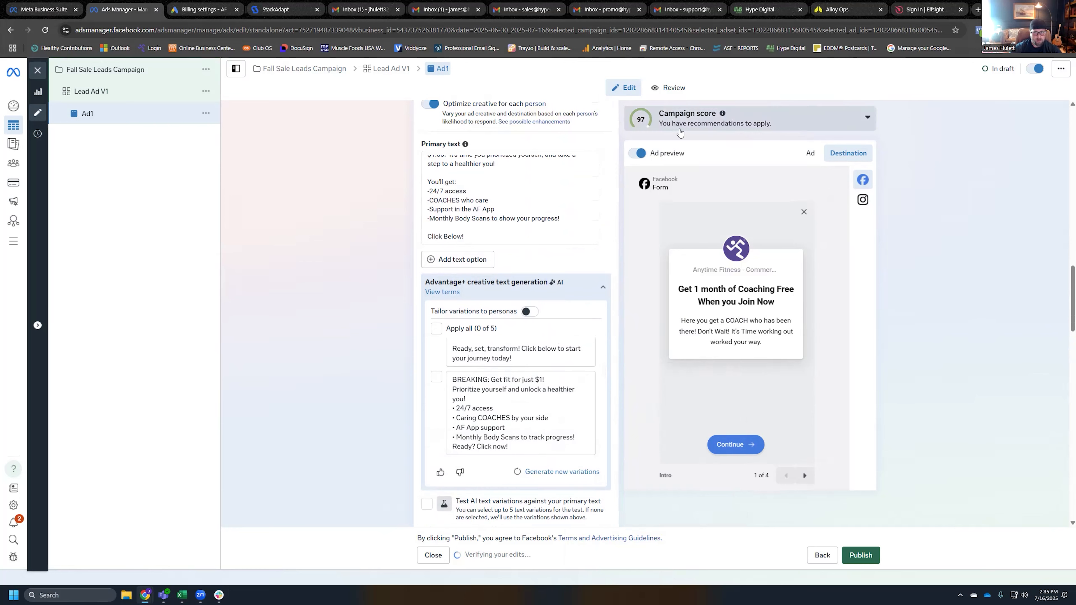
{"action": "scroll", "coordinate": [564, 195], "scroll_direction": "up", "scroll_amount": 6}
{"action": "scroll", "coordinate": [494, 407], "scroll_direction": "down", "scroll_amount": 7}
{"action": "scroll", "coordinate": [493, 407], "scroll_direction": "down", "scroll_amount": 10}
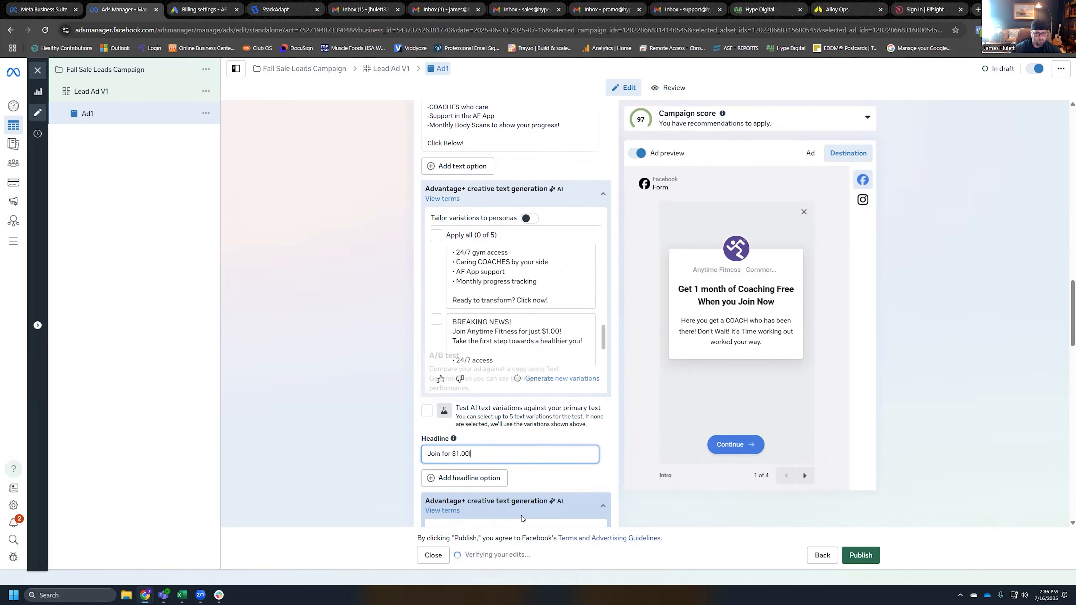
{"action": "scroll", "coordinate": [541, 424], "scroll_direction": "down", "scroll_amount": 3}
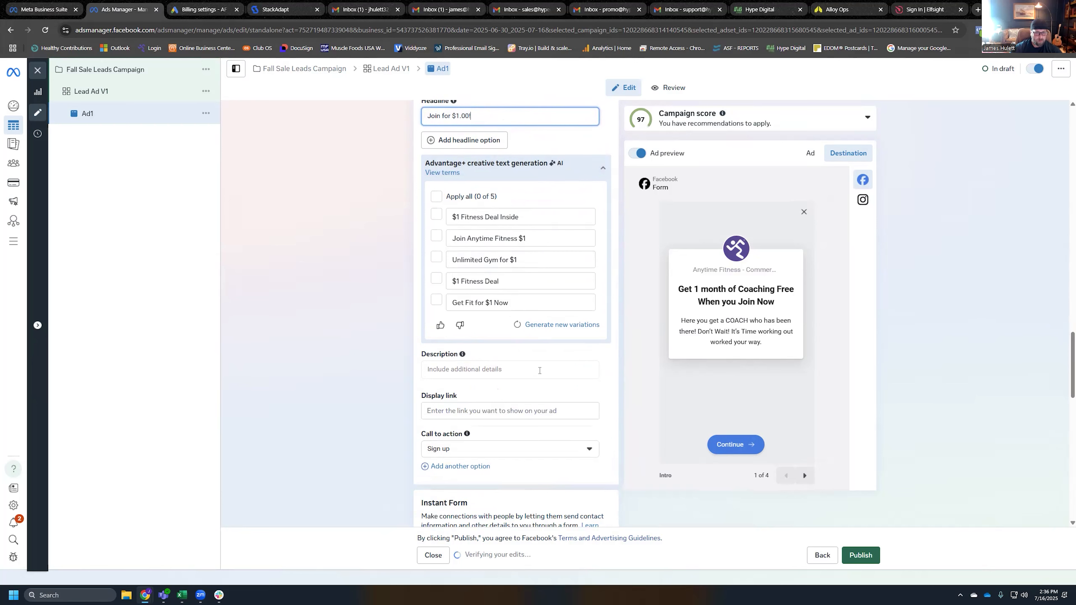
{"action": "scroll", "coordinate": [499, 385], "scroll_direction": "down", "scroll_amount": 2}
{"action": "left_click", "coordinate": [469, 352]}
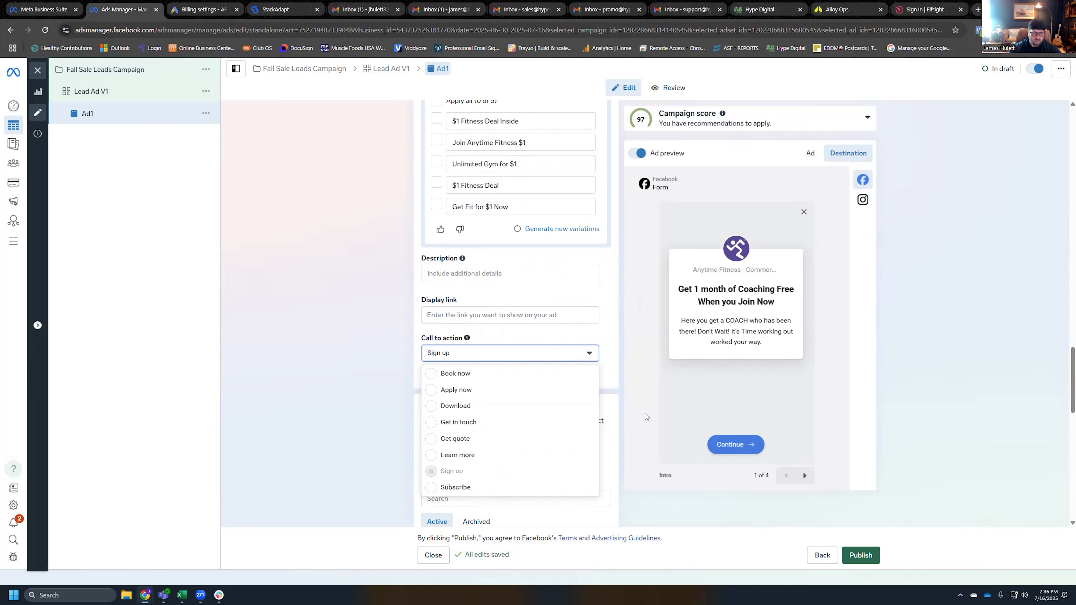
{"action": "left_click", "coordinate": [608, 342]}
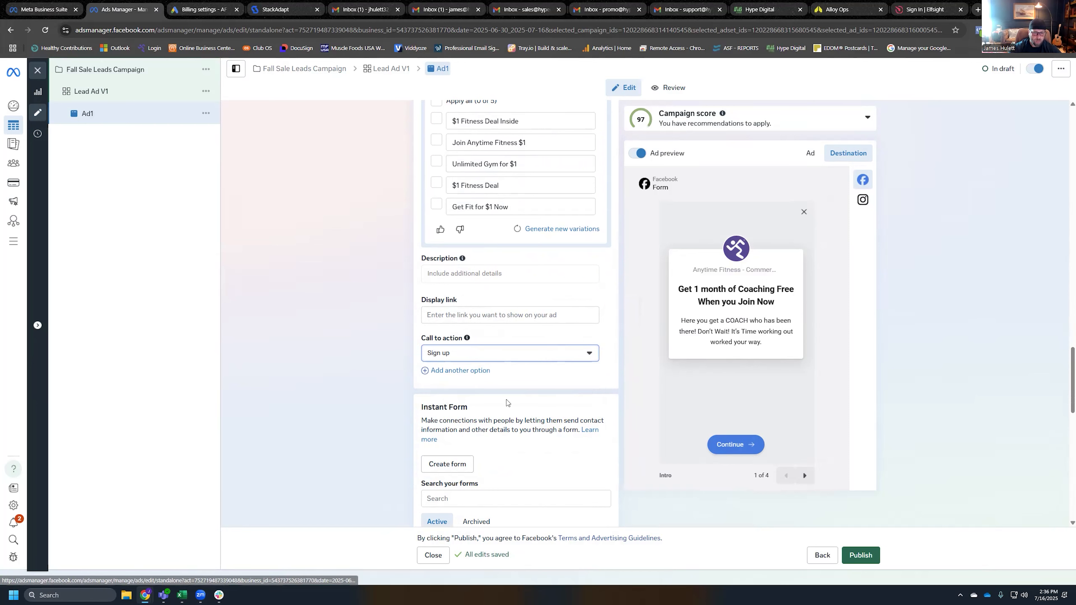
Step: Create a new instant form for the ad and name it "Join for $1"
{"action": "scroll", "coordinate": [508, 396], "scroll_direction": "down", "scroll_amount": 2}
{"action": "left_click", "coordinate": [445, 368]}
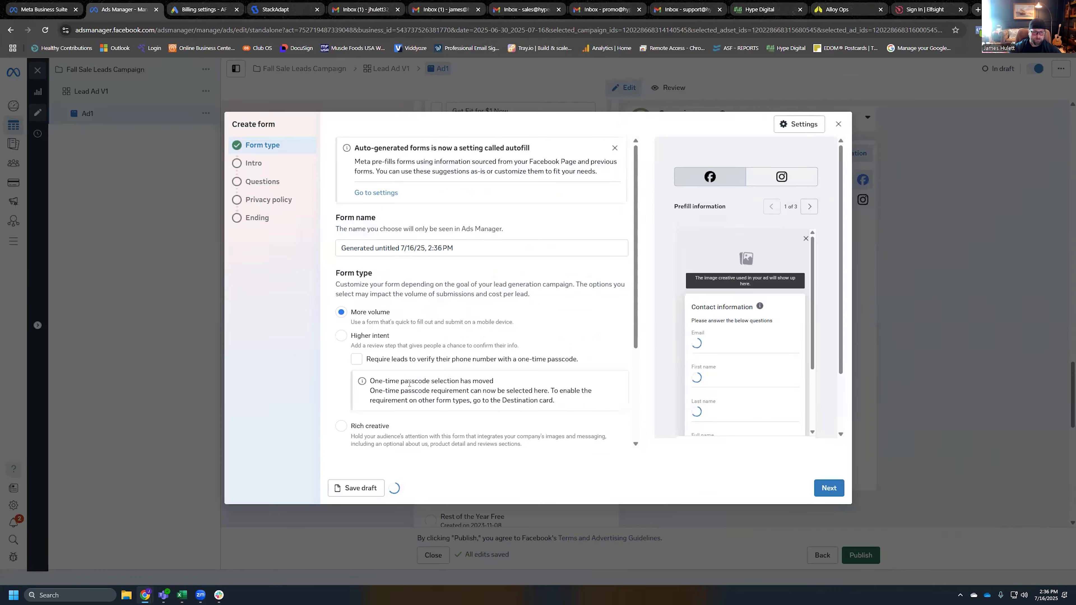
{"action": "left_click", "coordinate": [615, 149]}
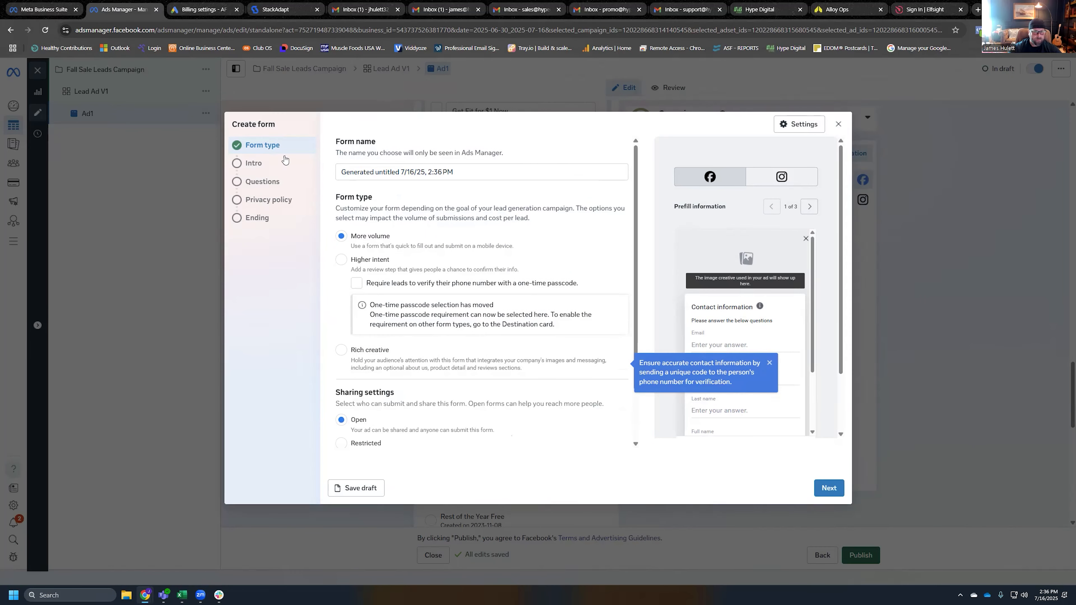
{"action": "triple_click", "coordinate": [385, 172]}
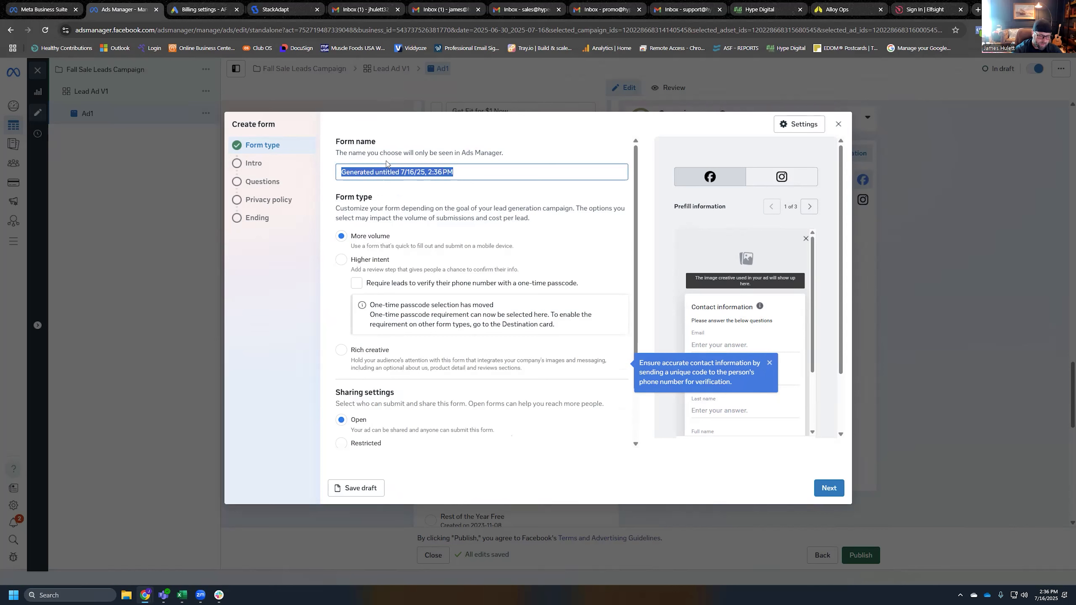
{"action": "type", "text": "Join for $1"}
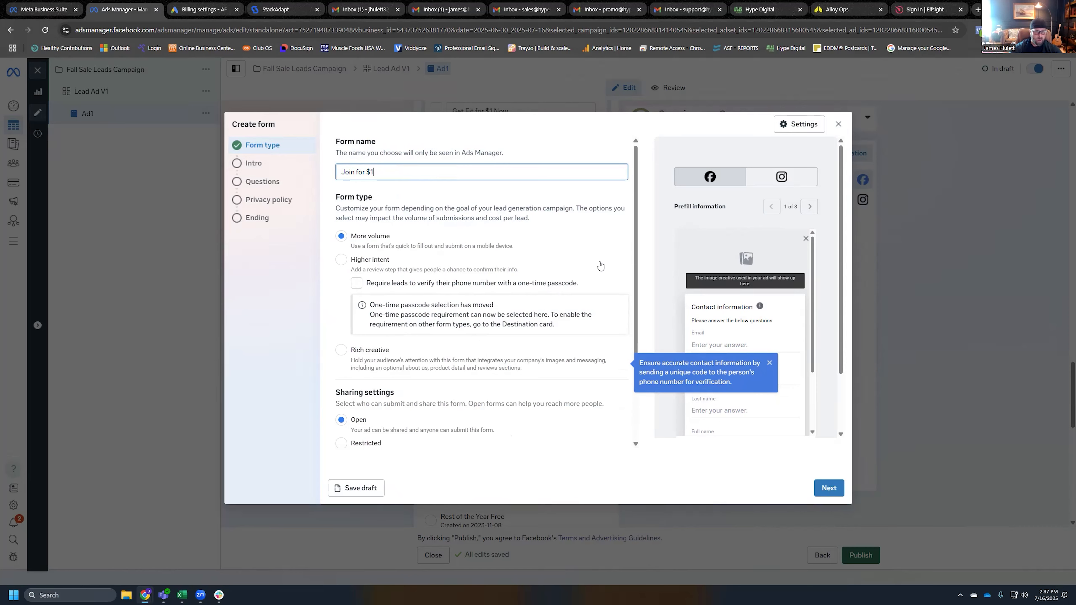
Step: Examine the new form's form type options, sharing settings and the flexible form delivery description
{"action": "scroll", "coordinate": [406, 274], "scroll_direction": "down", "scroll_amount": 1}
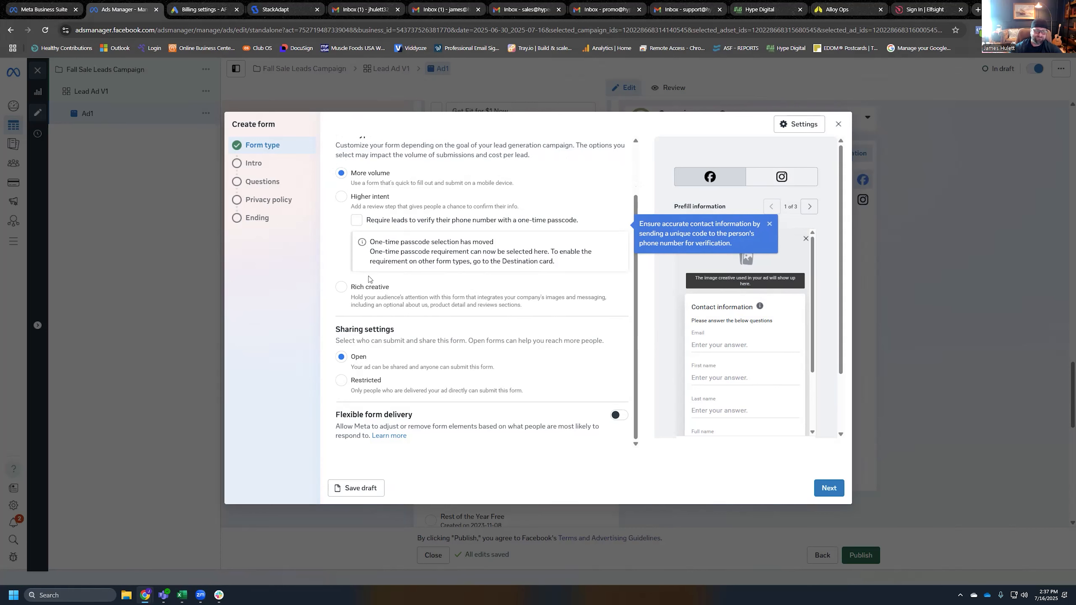
{"action": "scroll", "coordinate": [396, 307], "scroll_direction": "up", "scroll_amount": 2}
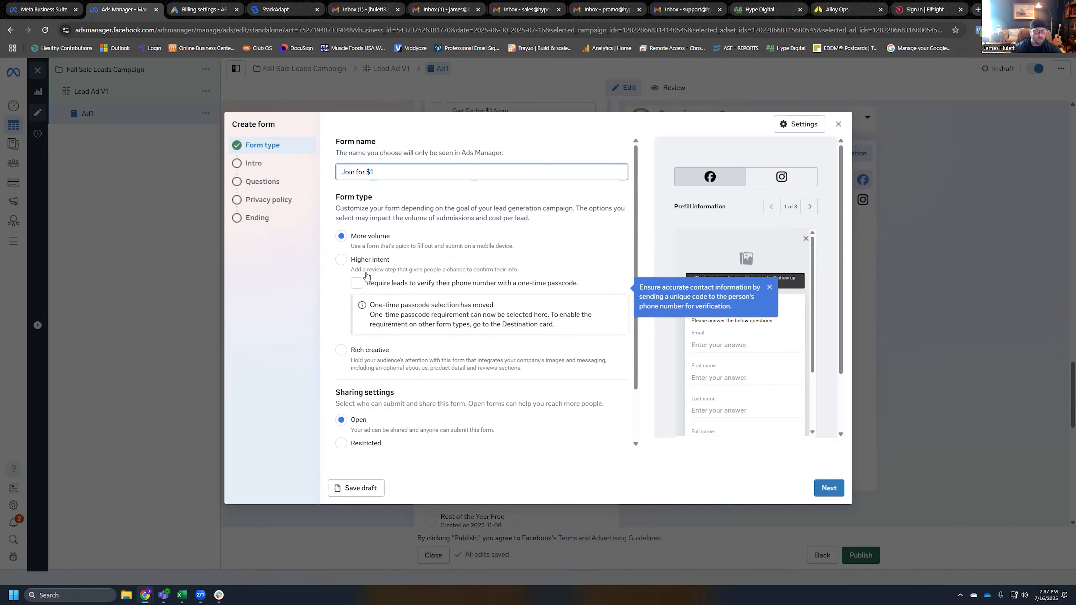
{"action": "scroll", "coordinate": [419, 240], "scroll_direction": "down", "scroll_amount": 1}
{"action": "scroll", "coordinate": [370, 332], "scroll_direction": "down", "scroll_amount": 1}
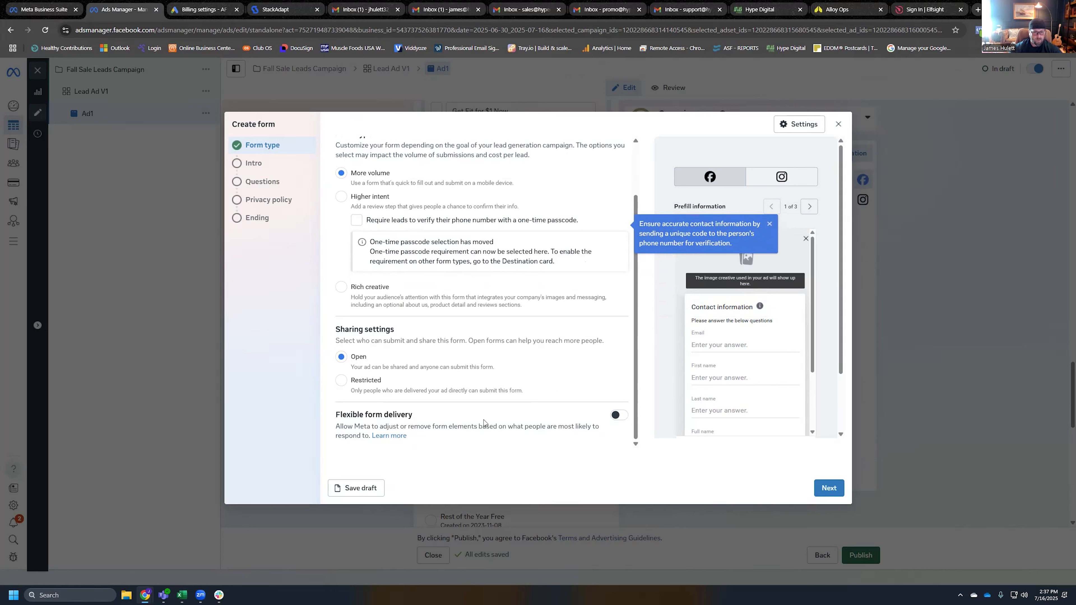
{"action": "left_click_drag", "start_coordinate": [337, 426], "coordinate": [575, 437]}
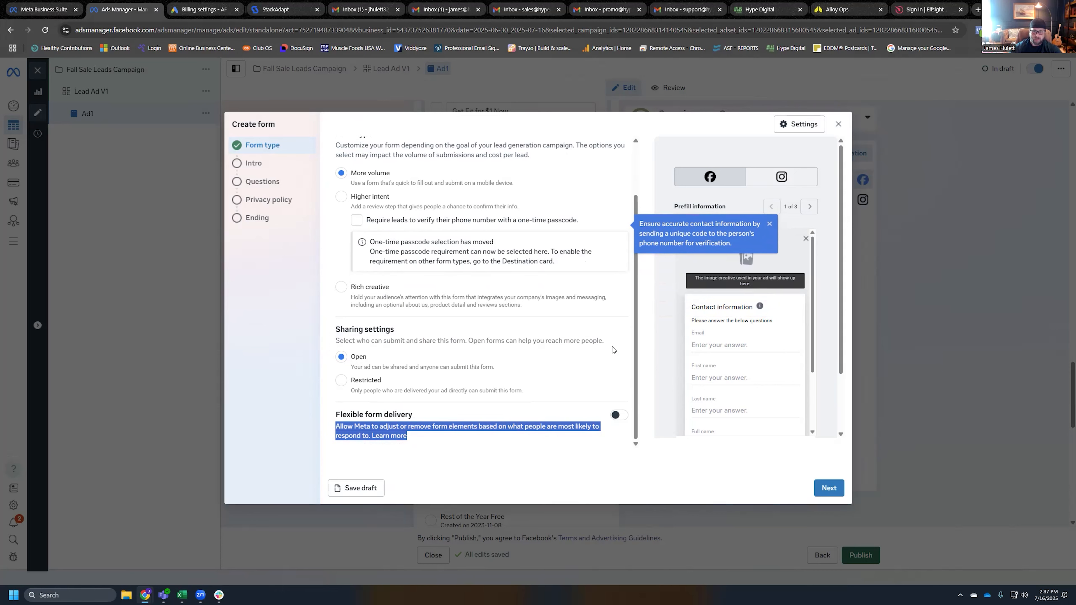
{"action": "scroll", "coordinate": [614, 335], "scroll_direction": "up", "scroll_amount": 2}
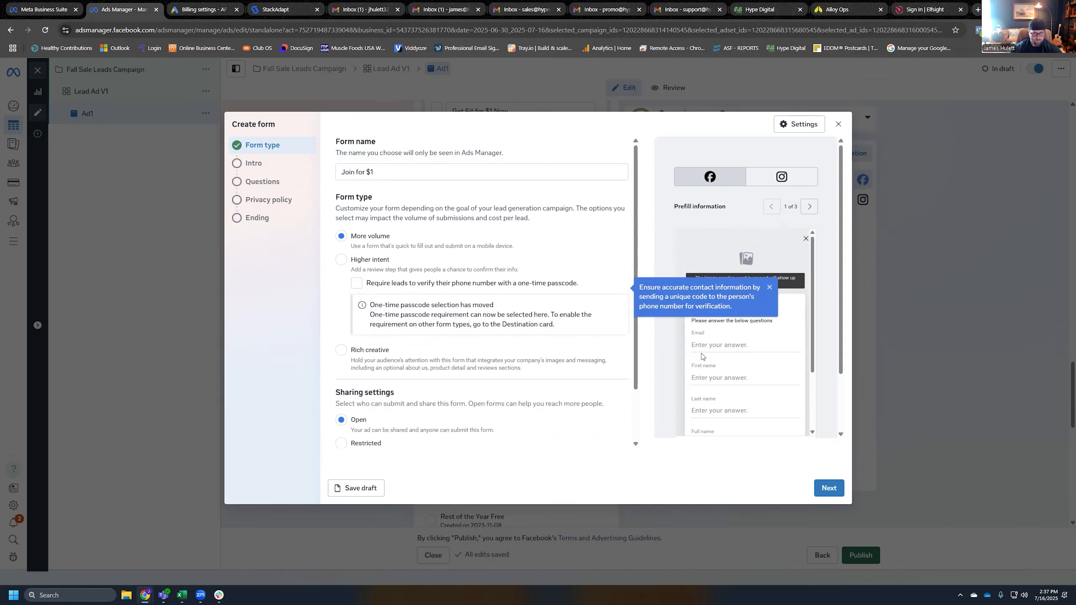
Step: Continue to the form's intro, keep the background image enabled and turn on the greeting
{"action": "scroll", "coordinate": [533, 343], "scroll_direction": "down", "scroll_amount": 2}
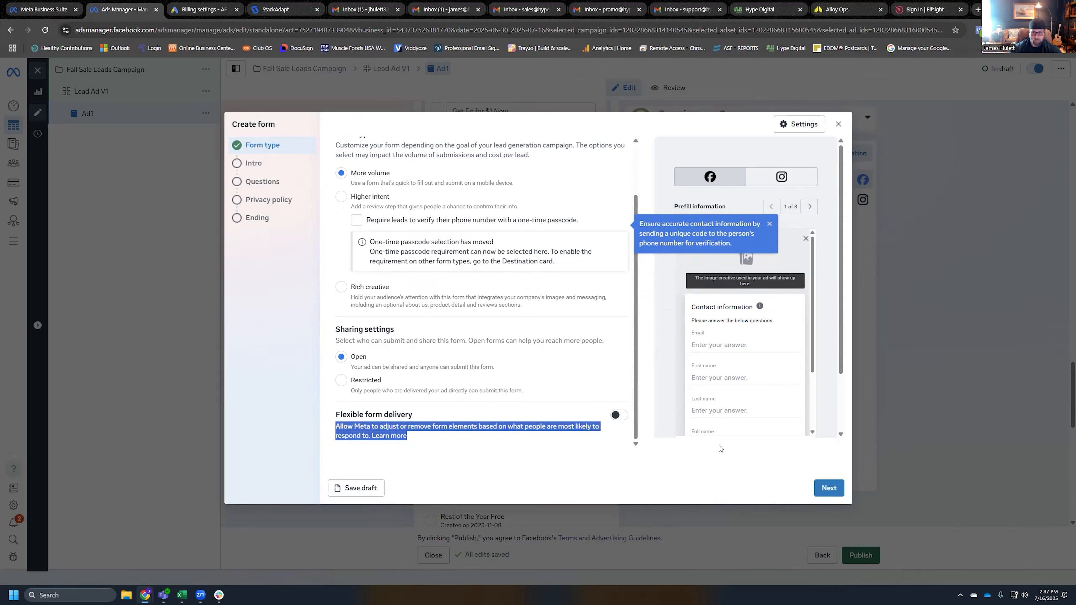
{"action": "left_click", "coordinate": [828, 488]}
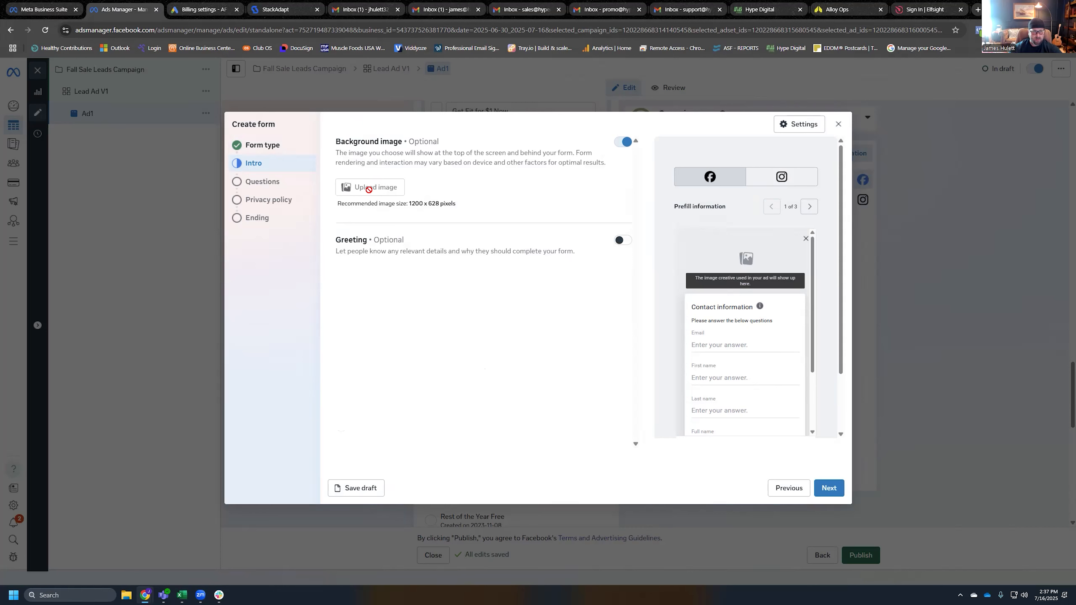
{"action": "left_click", "coordinate": [621, 144]}
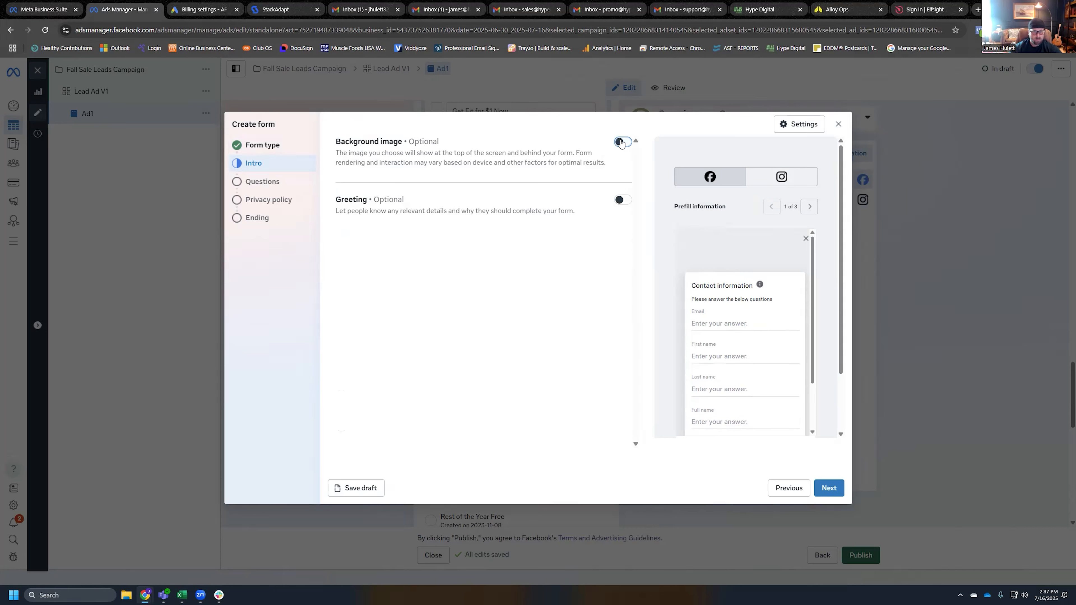
{"action": "left_click", "coordinate": [621, 143]}
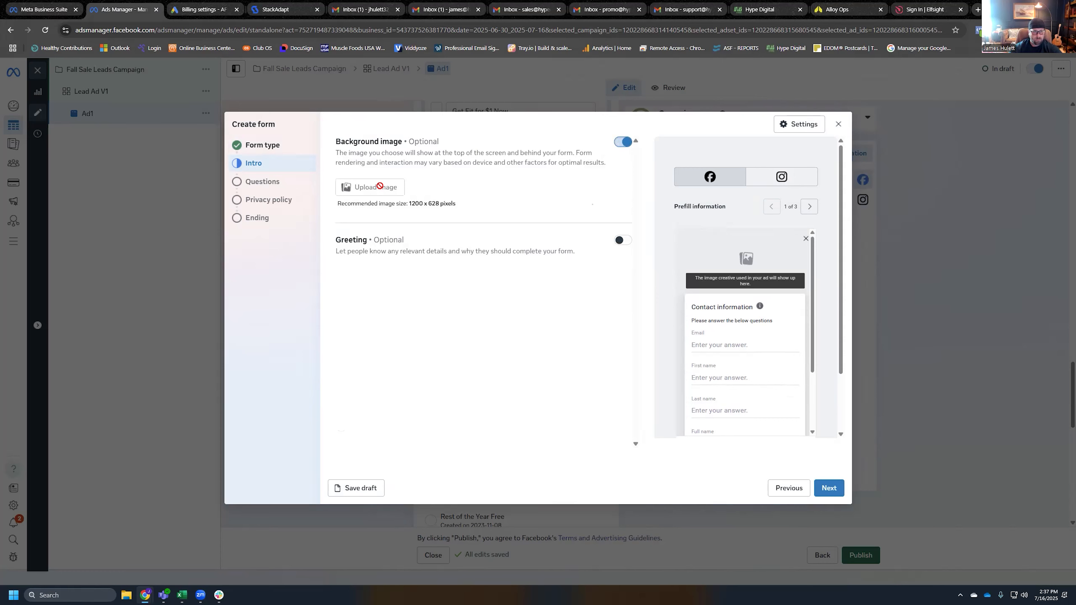
{"action": "left_click", "coordinate": [621, 239]}
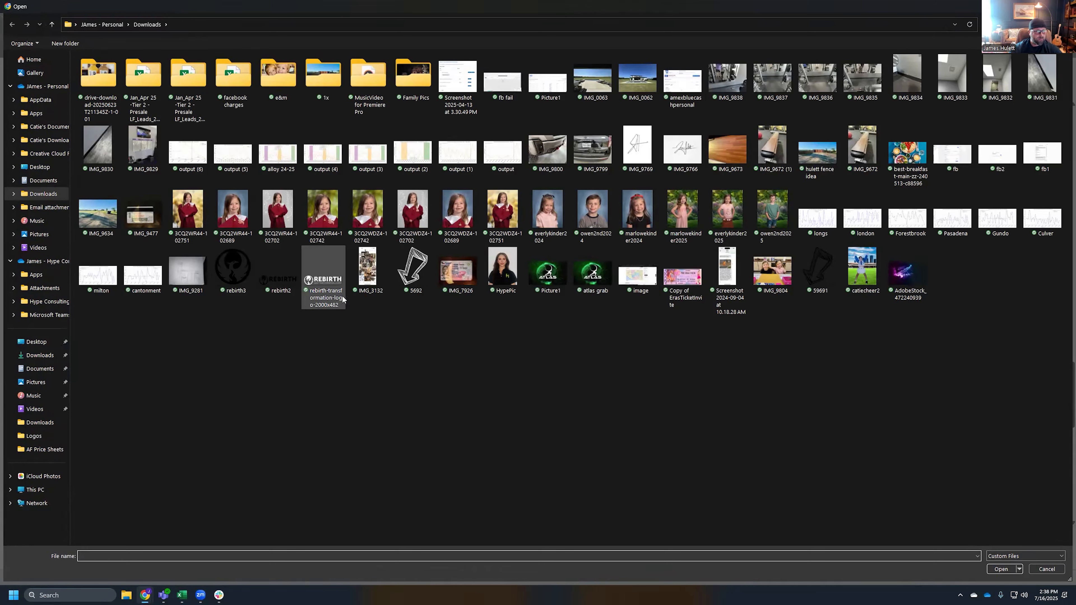
Step: Upload "FBCover_AF_Training_AF (3)" from Hype Consulting's "1 - AF Stock Images-Videos" folder as the form's background image
{"action": "left_click", "coordinate": [49, 302]}
{"action": "double_click", "coordinate": [126, 109]}
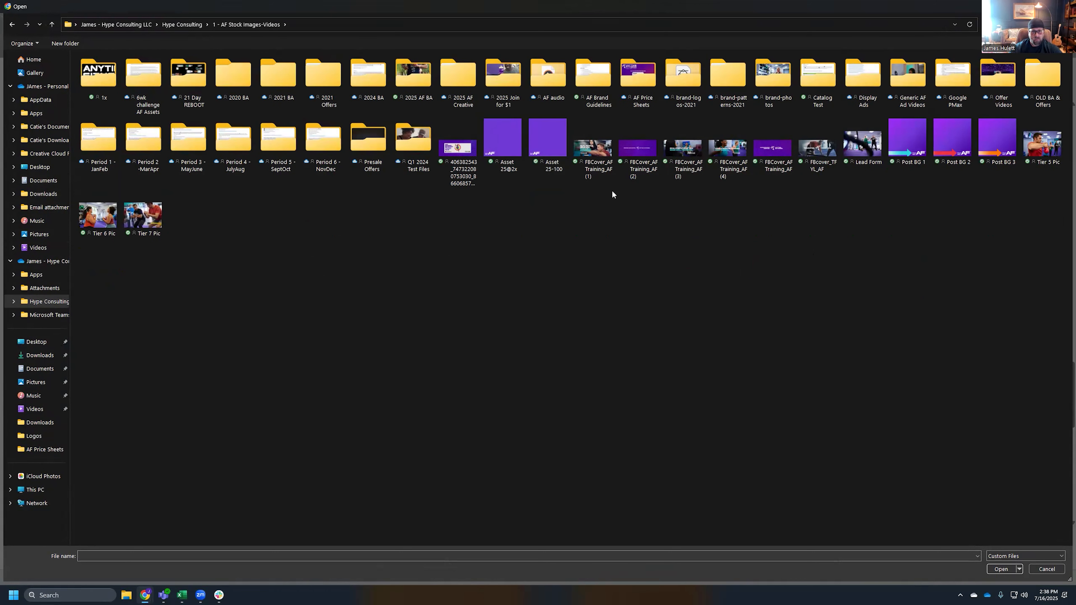
{"action": "double_click", "coordinate": [682, 151]}
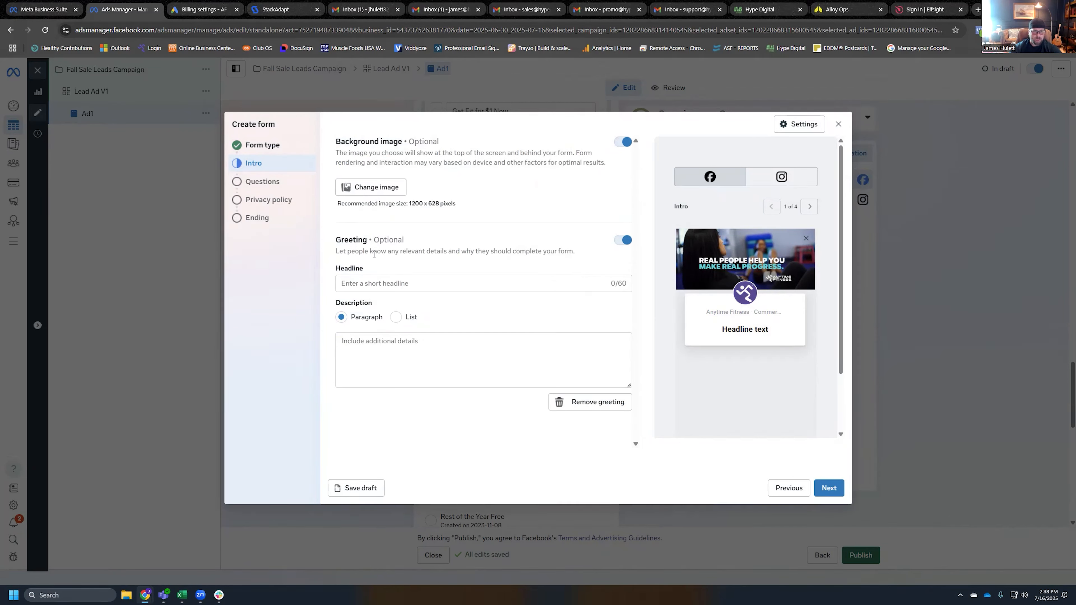
Step: Set the greeting headline to "Join for $1! Limited Time Only!"
{"action": "left_click", "coordinate": [377, 284]}
{"action": "type", "text": "Join for "}
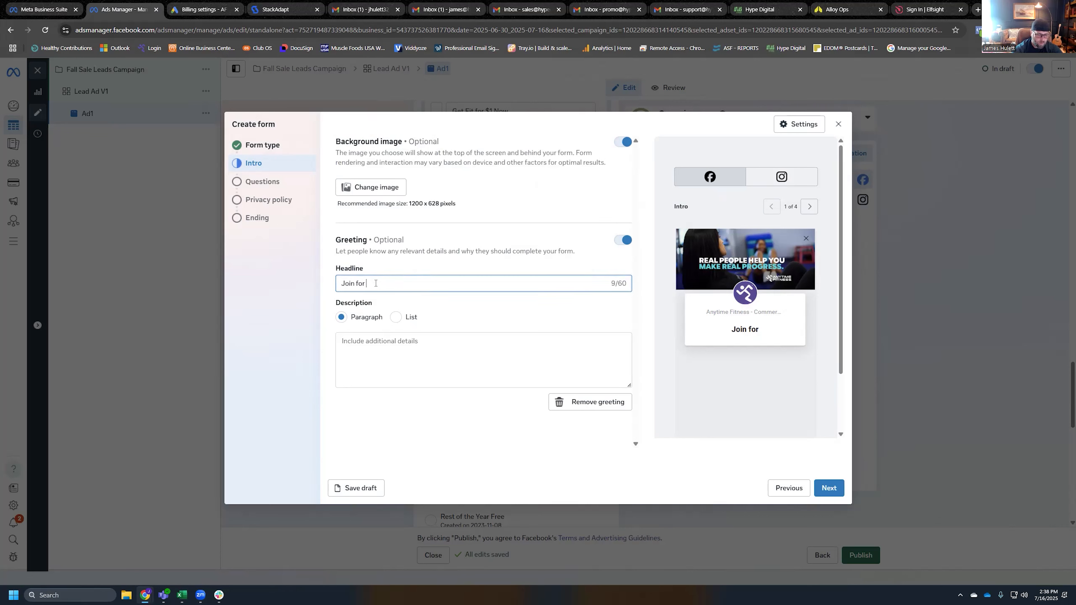
{"action": "type", "text": "$1! Limite"}
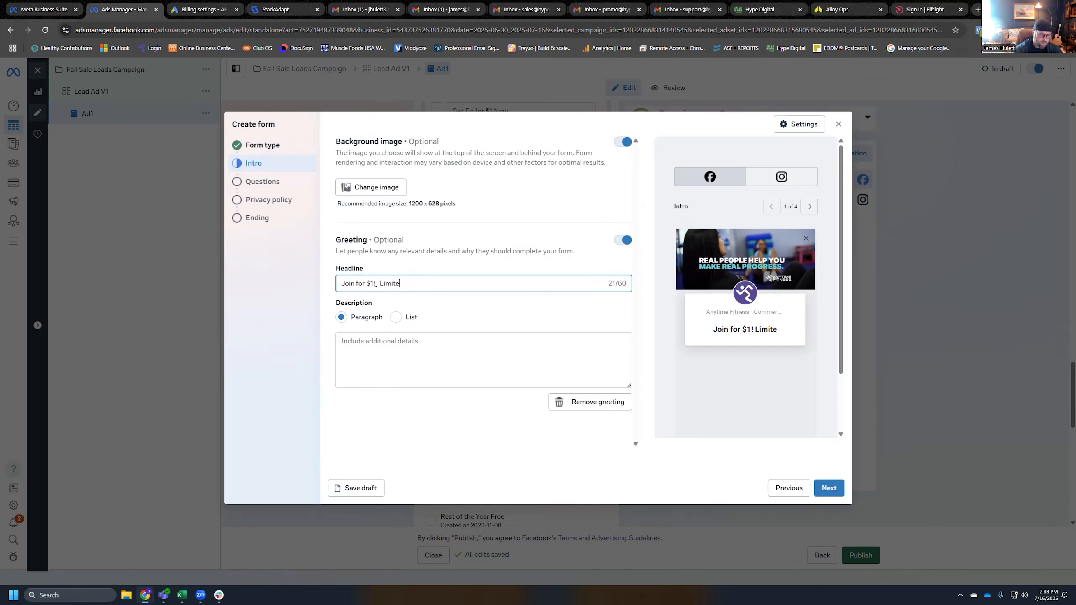
{"action": "type", "text": "d Time Only!"}
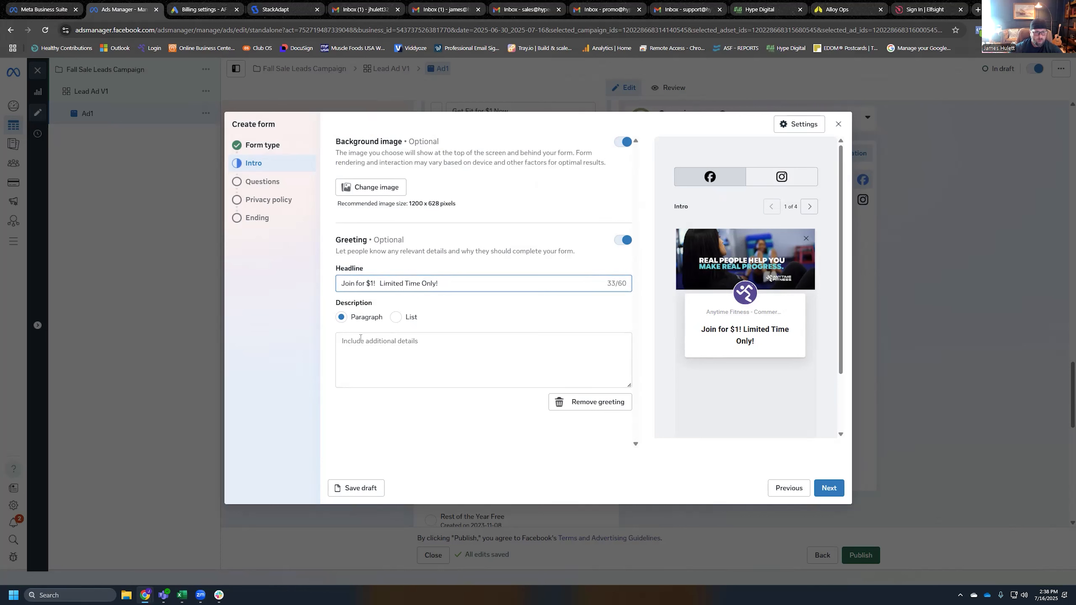
Step: Start the greeting's paragraph description with the separate lines "You'll Get:", "24/7 access" and "a COUCH who cares"
{"action": "left_click", "coordinate": [407, 352]}
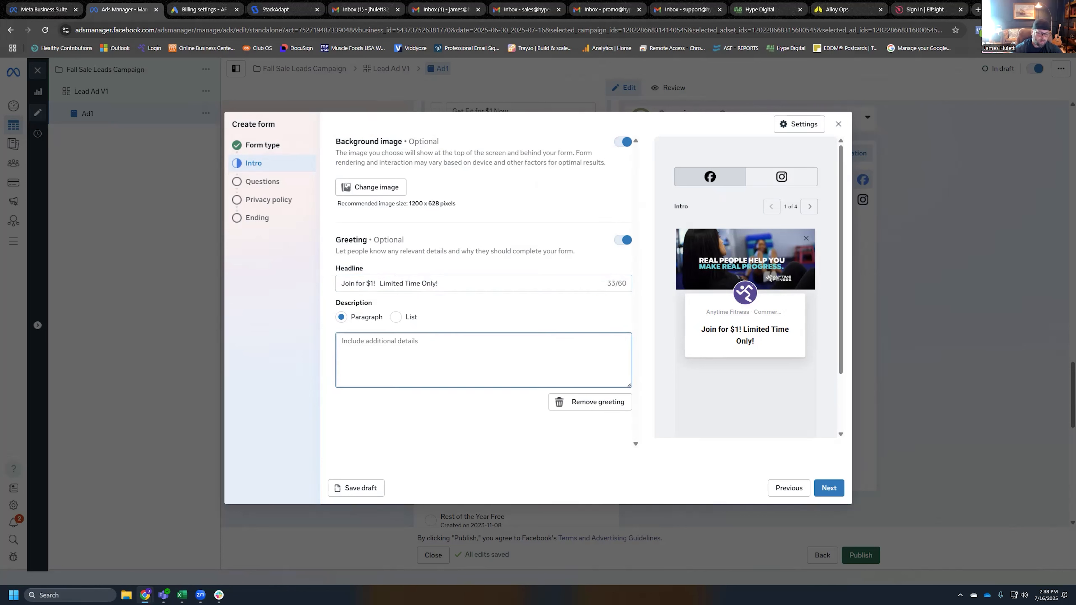
{"action": "type", "text": "You"}
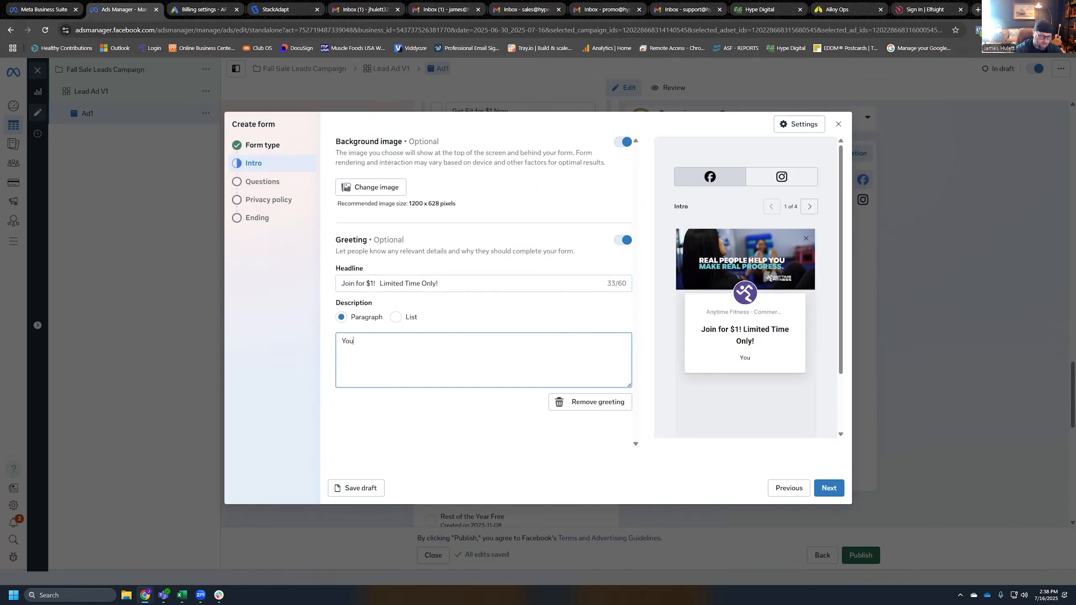
{"action": "type", "text": "'ll Get:"}
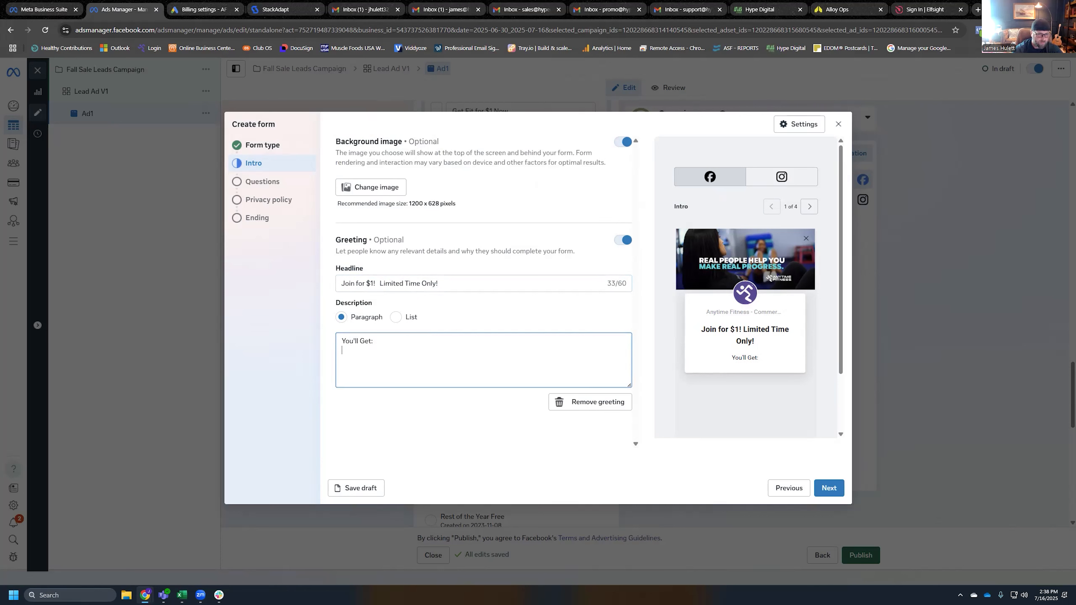
{"action": "key", "text": "Return"}
{"action": "type", "text": "24"}
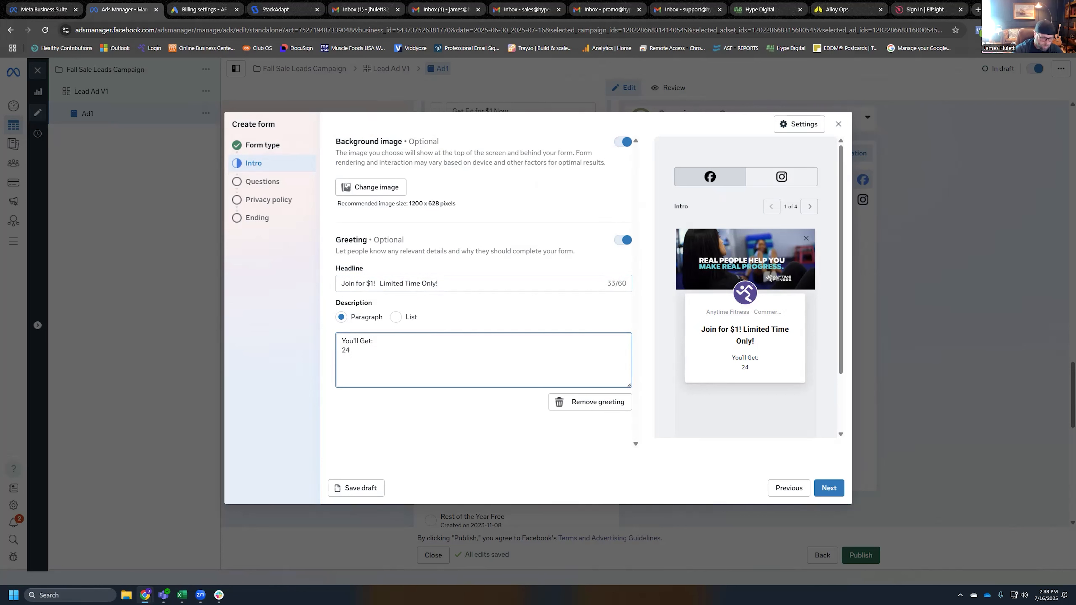
{"action": "type", "text": "/7 acces"}
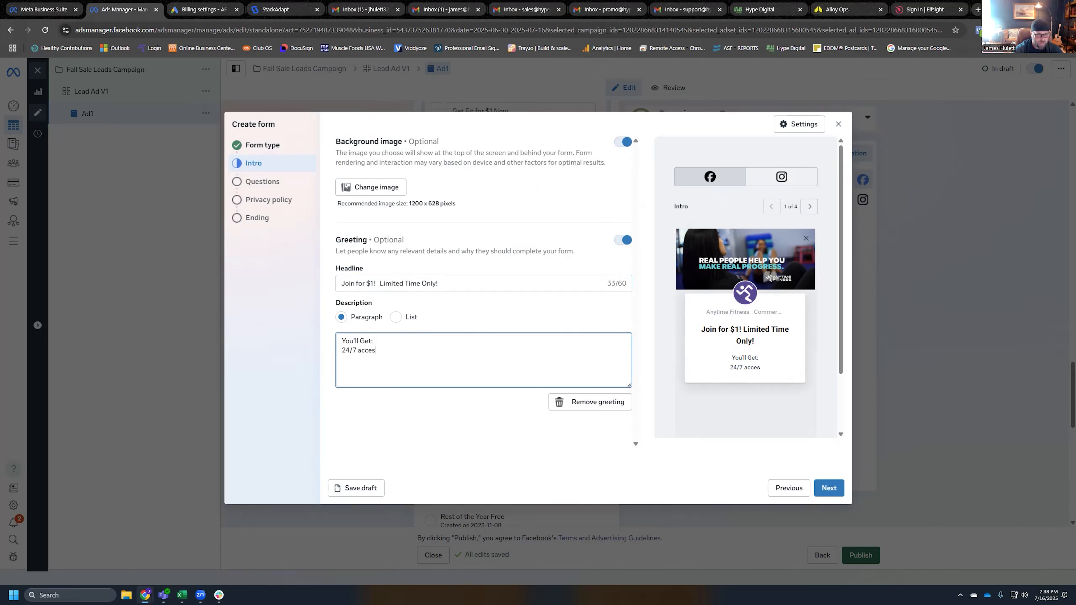
{"action": "type", "text": "s a COUCH who cares "}
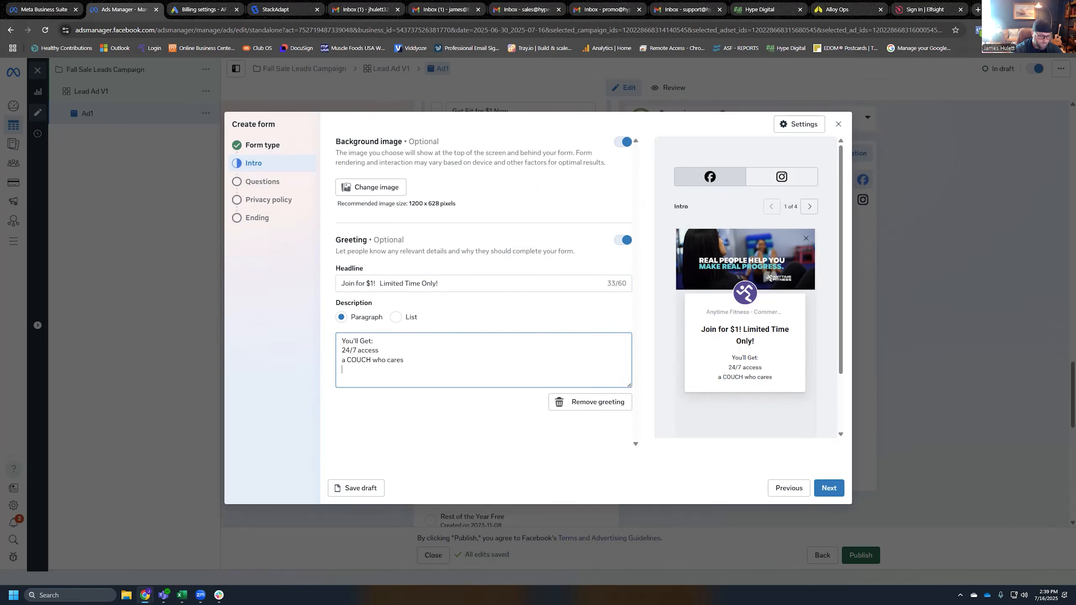
Step: Add the lines "Monthly Body Scans" and "Support from the AF App" to the end of the greeting description
{"action": "type", "text": "M"}
{"action": "key", "text": "BackSpace"}
{"action": "type", "text": "Monht"}
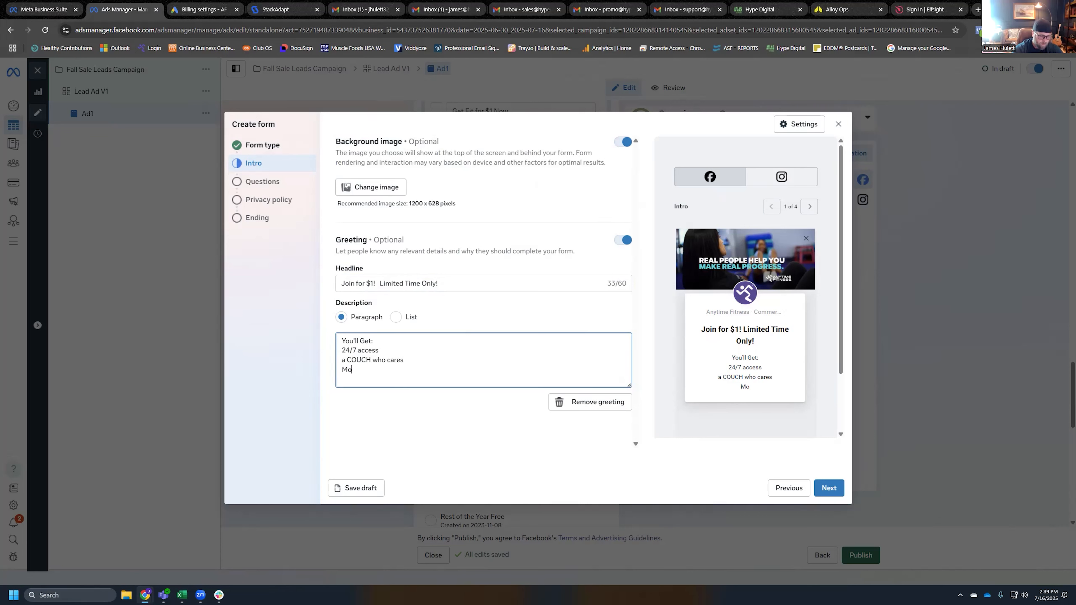
{"action": "key", "text": "BackSpace"}
{"action": "key", "text": "BackSpace"}
{"action": "type", "text": "thly Body Scans"}
{"action": "key", "text": "Return"}
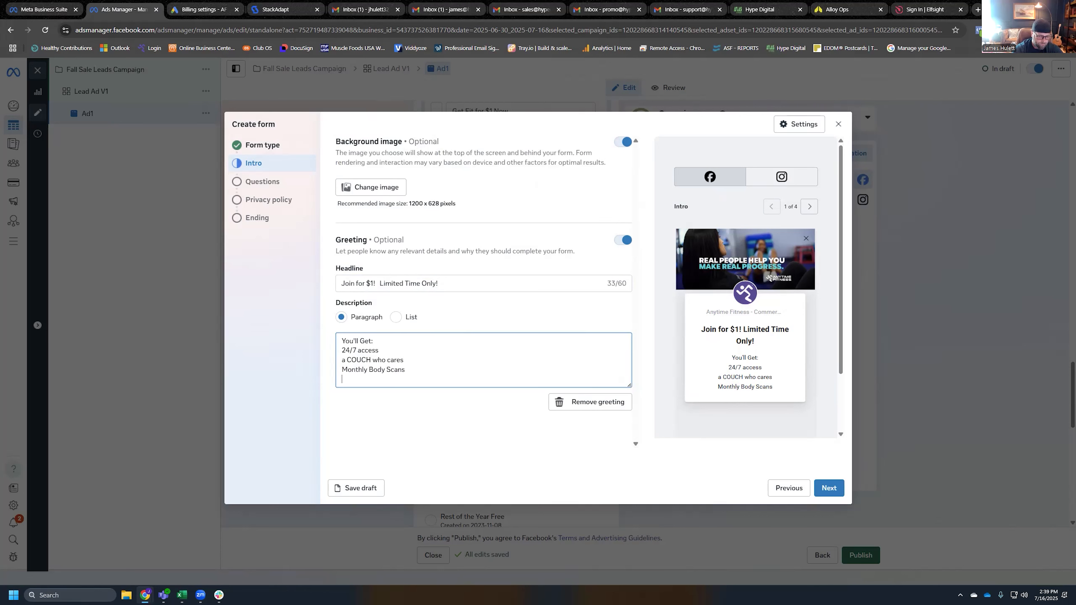
{"action": "type", "text": "Support "}
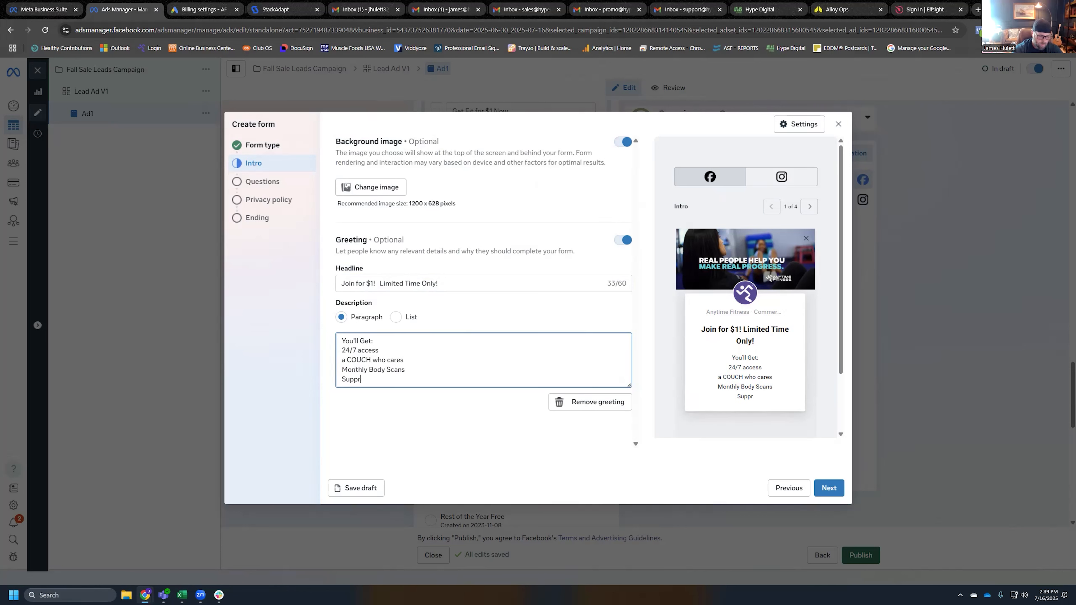
{"action": "type", "text": "from the AF App"}
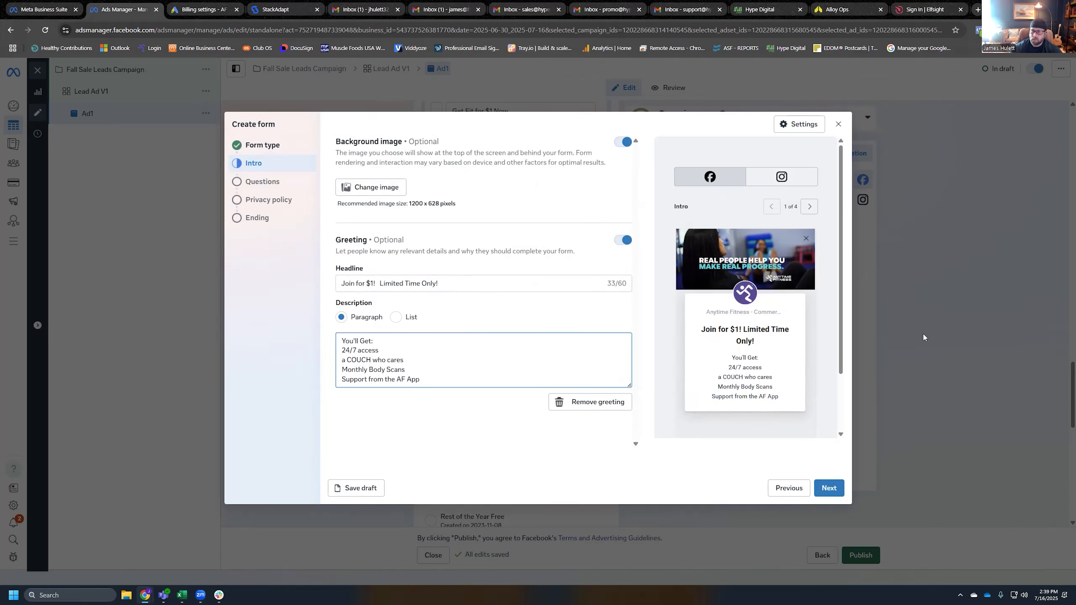
Step: Check the greeting headline in the preview, continue to the form's questions and dismiss the multiple-answers notice
{"action": "left_click_drag", "start_coordinate": [703, 328], "coordinate": [786, 342]}
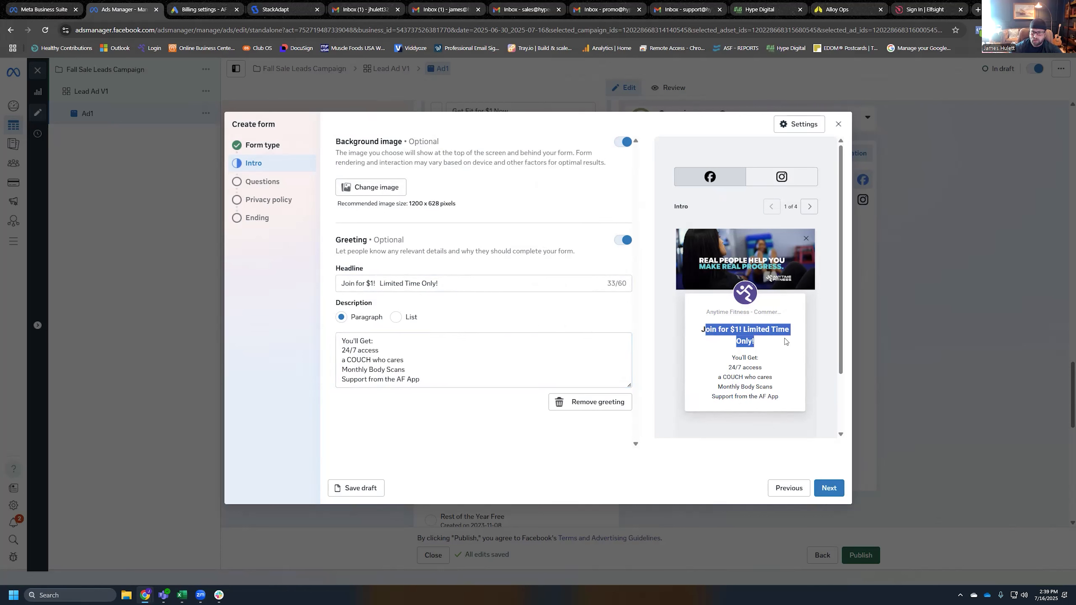
{"action": "left_click", "coordinate": [826, 491]}
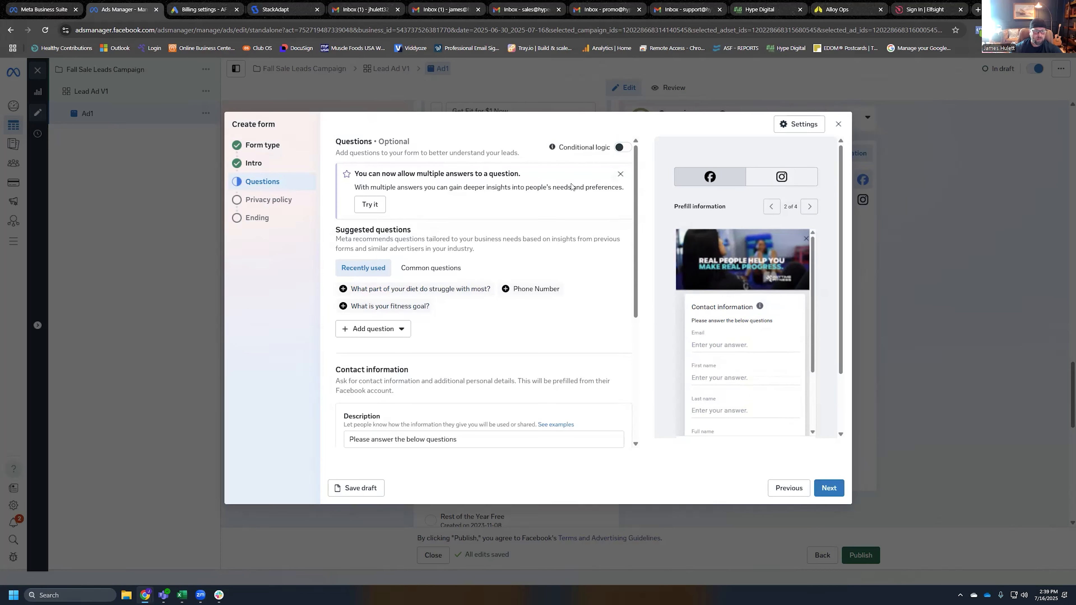
{"action": "left_click", "coordinate": [620, 174]}
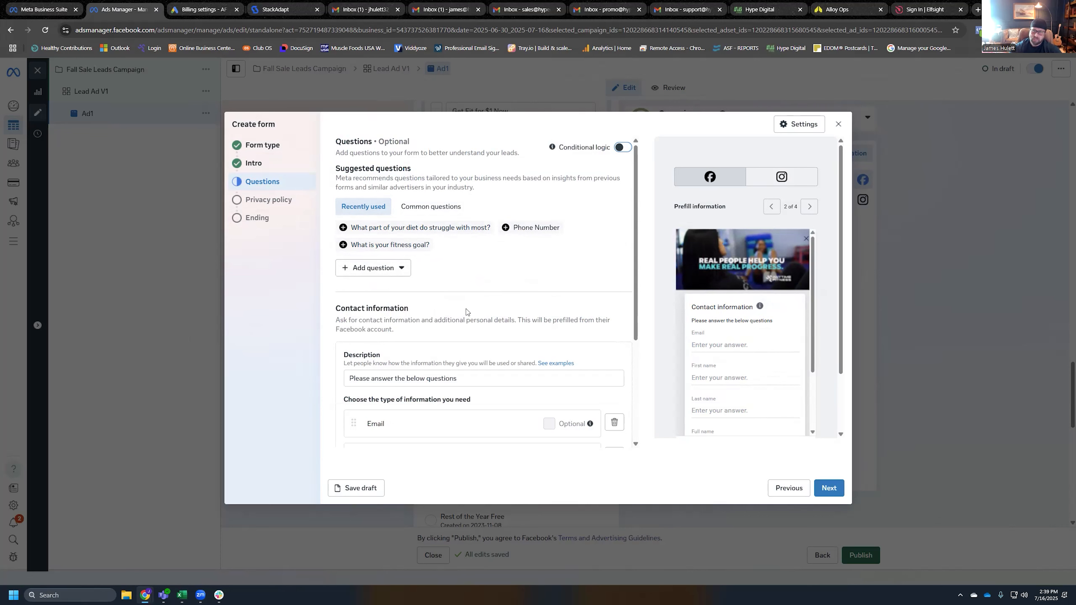
Step: Replace the contact information description with "First Things First...."
{"action": "scroll", "coordinate": [391, 309], "scroll_direction": "down", "scroll_amount": 1}
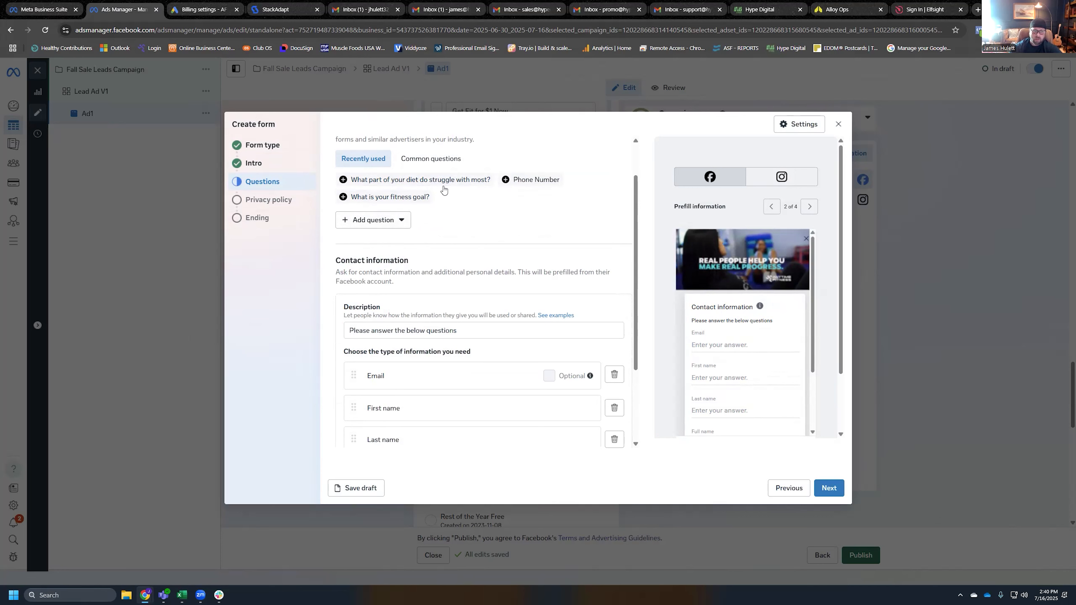
{"action": "scroll", "coordinate": [525, 289], "scroll_direction": "down", "scroll_amount": 1}
{"action": "left_click", "coordinate": [413, 282]}
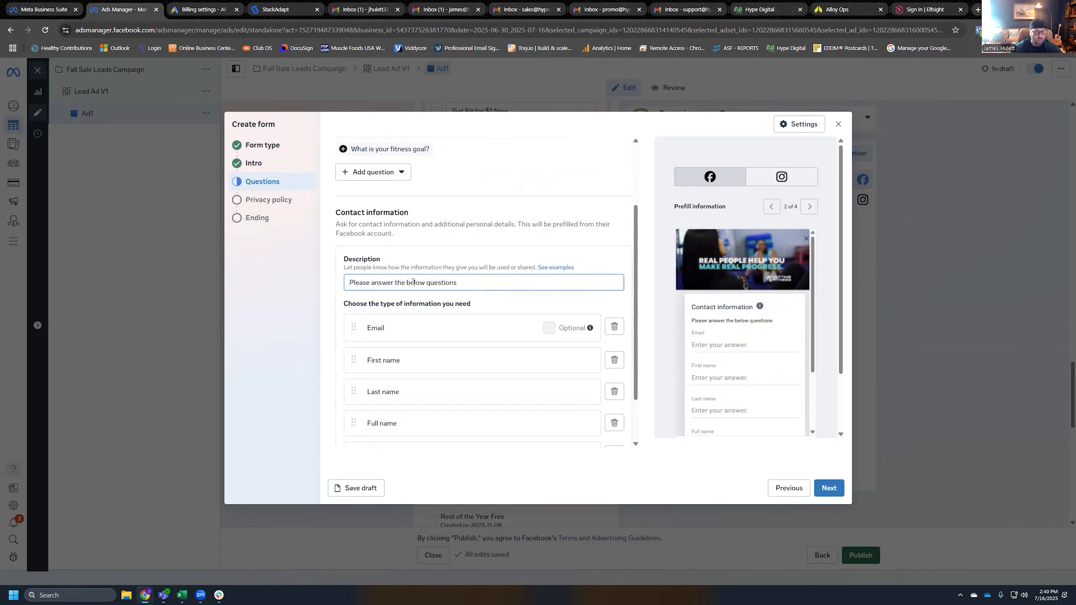
{"action": "left_click", "coordinate": [346, 284]}
{"action": "left_click_drag", "start_coordinate": [351, 281], "coordinate": [497, 300]}
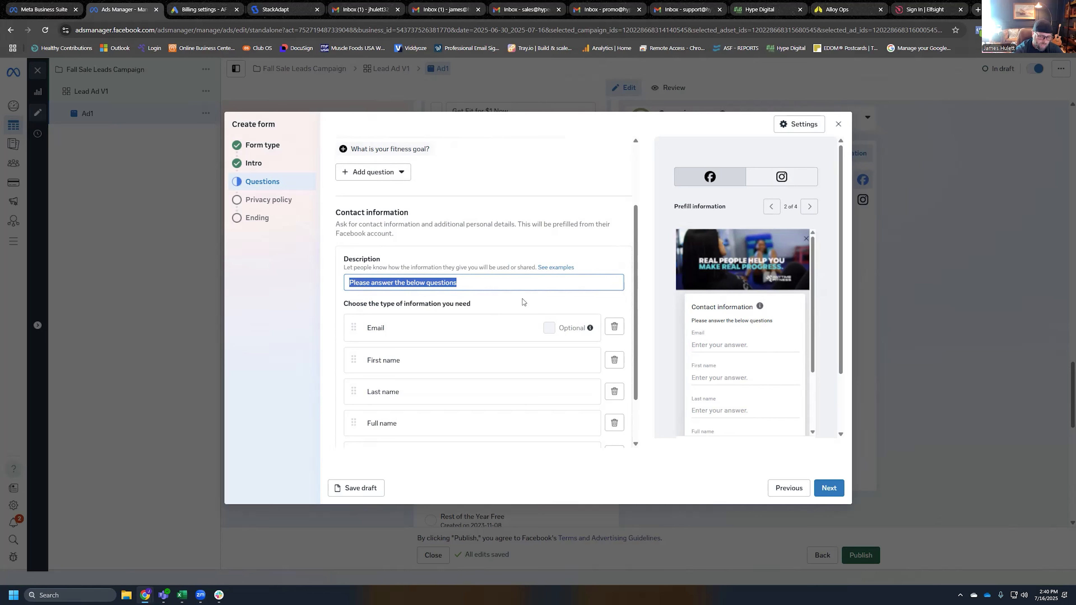
{"action": "type", "text": "First Things First...."}
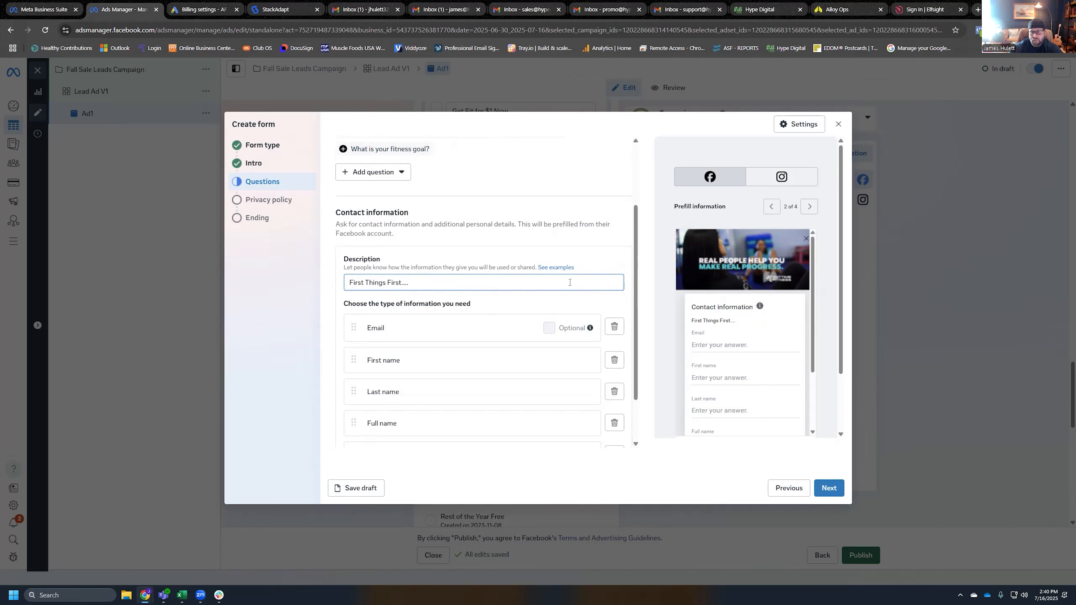
Step: Order the contact fields as first name, last name, then email, remove full name and make the phone number required
{"action": "left_click_drag", "start_coordinate": [360, 360], "coordinate": [363, 320]}
{"action": "left_click_drag", "start_coordinate": [353, 389], "coordinate": [356, 353]}
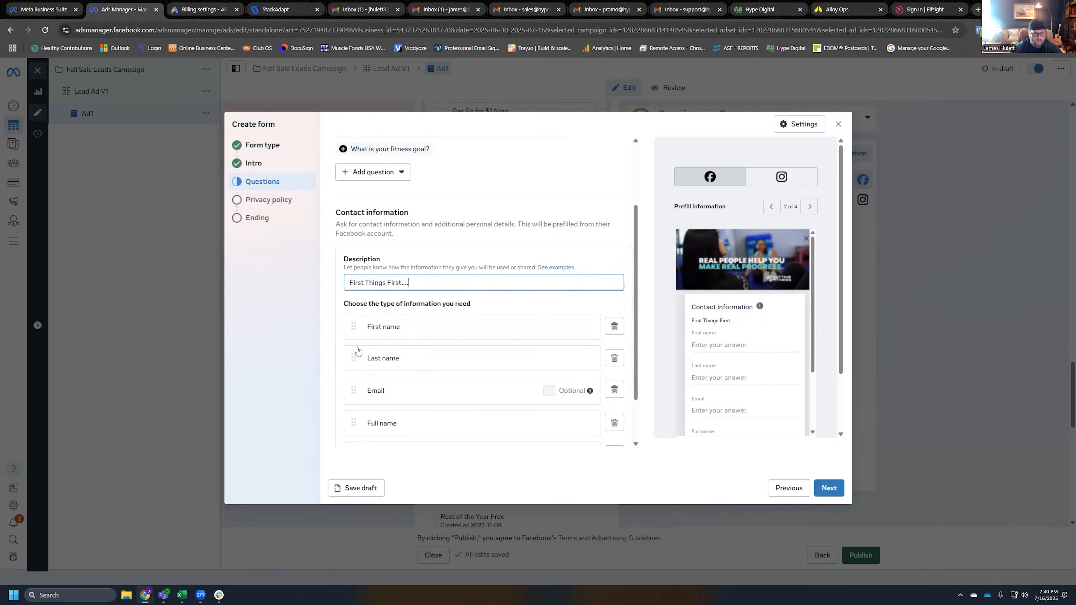
{"action": "left_click", "coordinate": [614, 423]}
{"action": "left_click", "coordinate": [549, 424]}
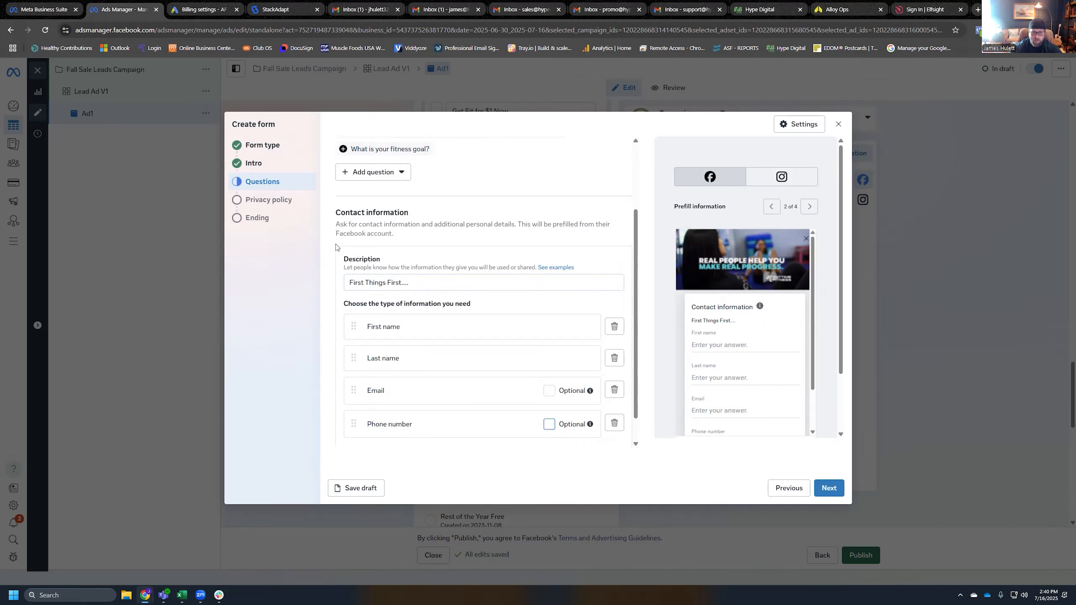
Step: Review the additional contact information categories without adding any, and continue to the form's privacy policy
{"action": "scroll", "coordinate": [520, 316], "scroll_direction": "down", "scroll_amount": 1}
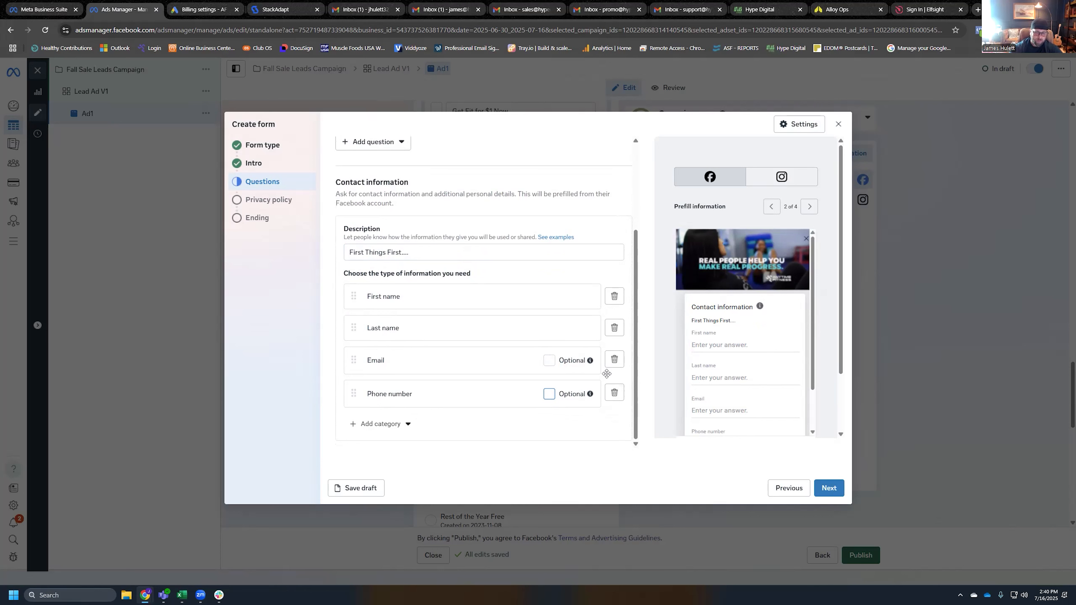
{"action": "left_click", "coordinate": [367, 425]}
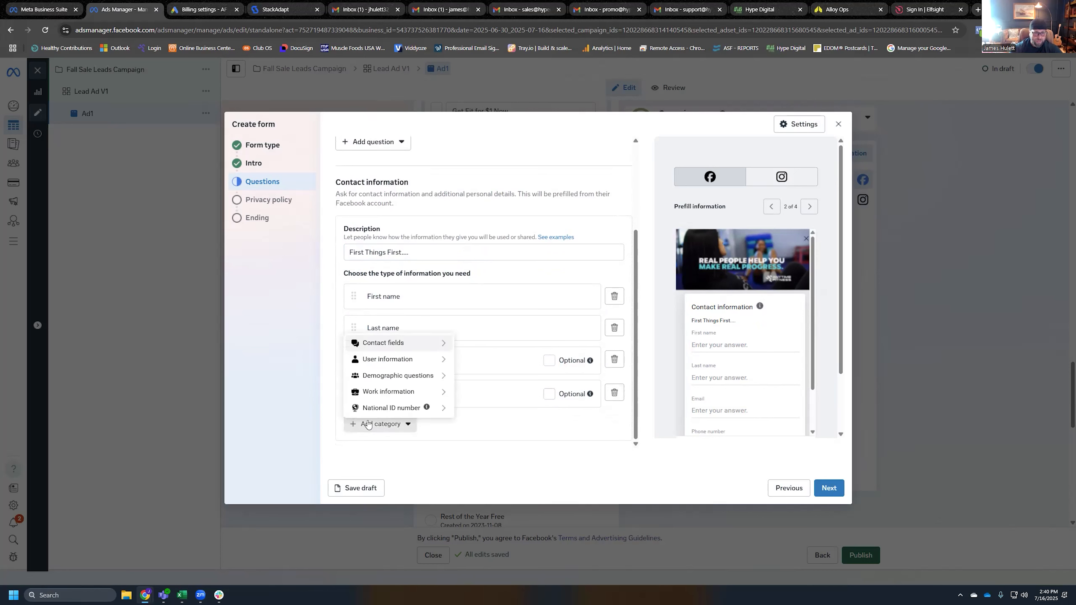
{"action": "mouse_move", "coordinate": [395, 373]}
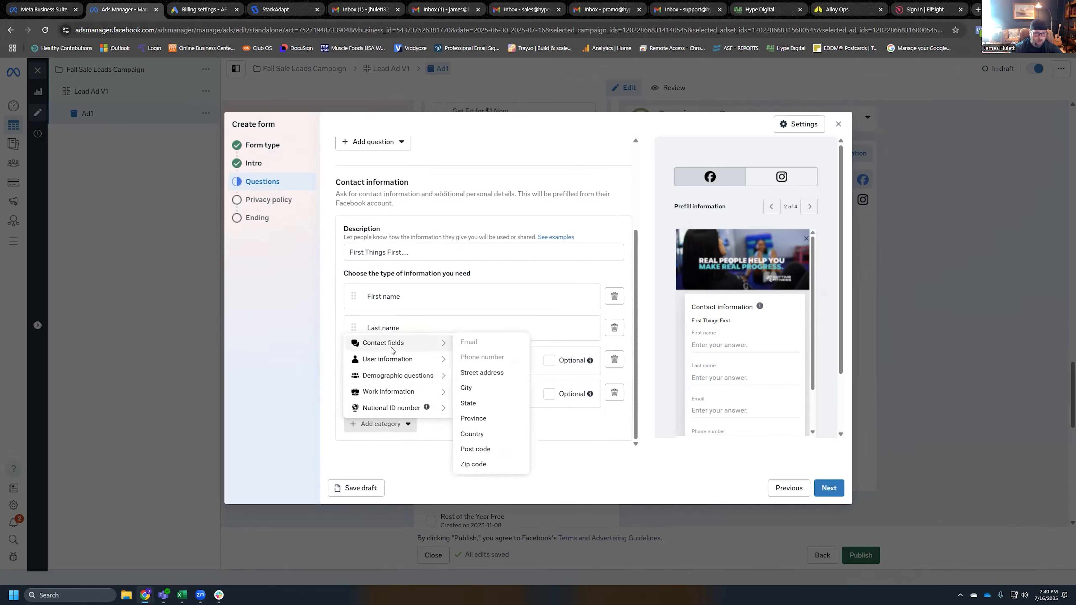
{"action": "mouse_move", "coordinate": [380, 345]}
{"action": "mouse_move", "coordinate": [375, 410]}
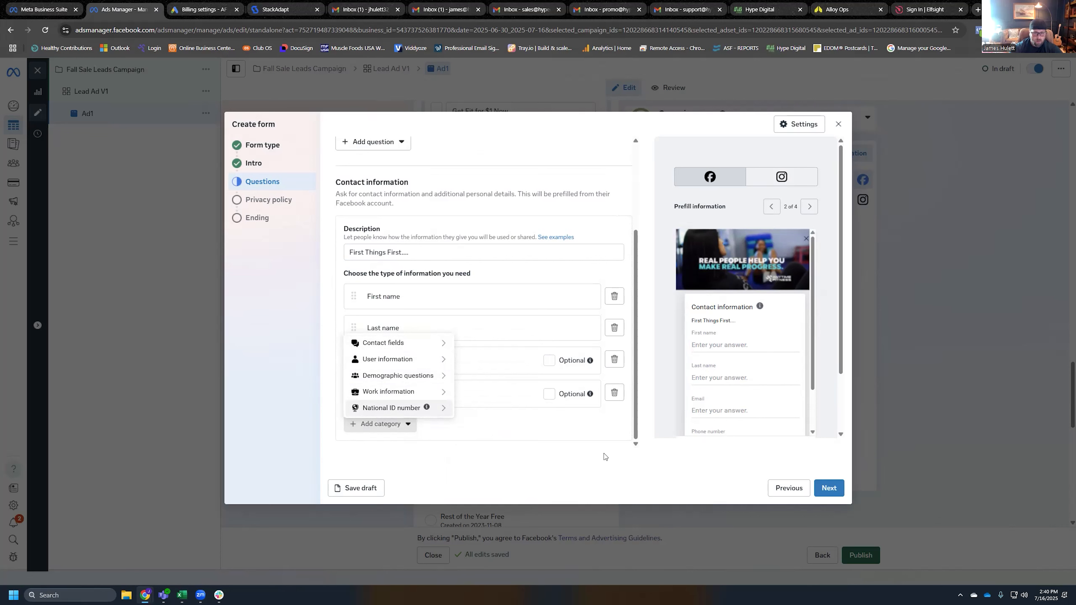
{"action": "left_click", "coordinate": [550, 274]}
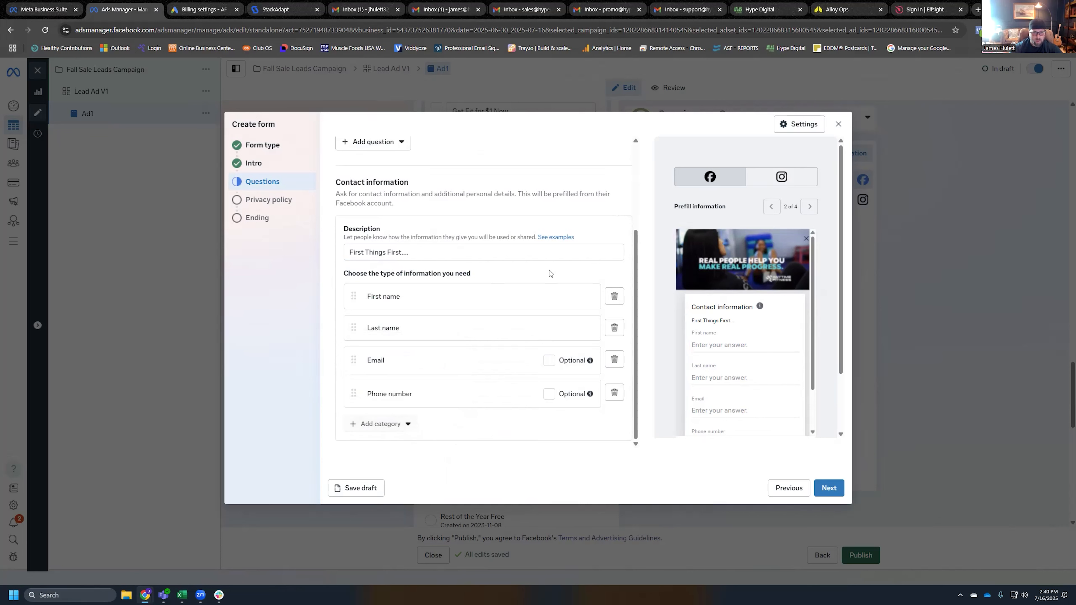
{"action": "left_click", "coordinate": [828, 489]}
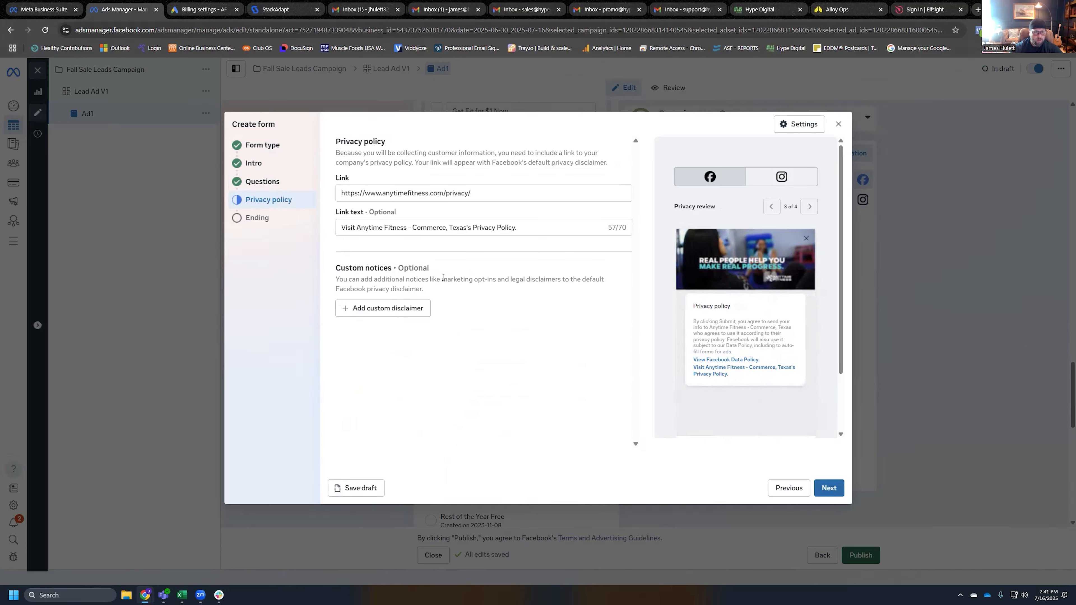
Step: Keep the privacy policy link, continue to the ending, and set its headline to "Awesome! You're Done!" and description to "Click below to book your appointment!"
{"action": "left_click_drag", "start_coordinate": [342, 195], "coordinate": [480, 194]}
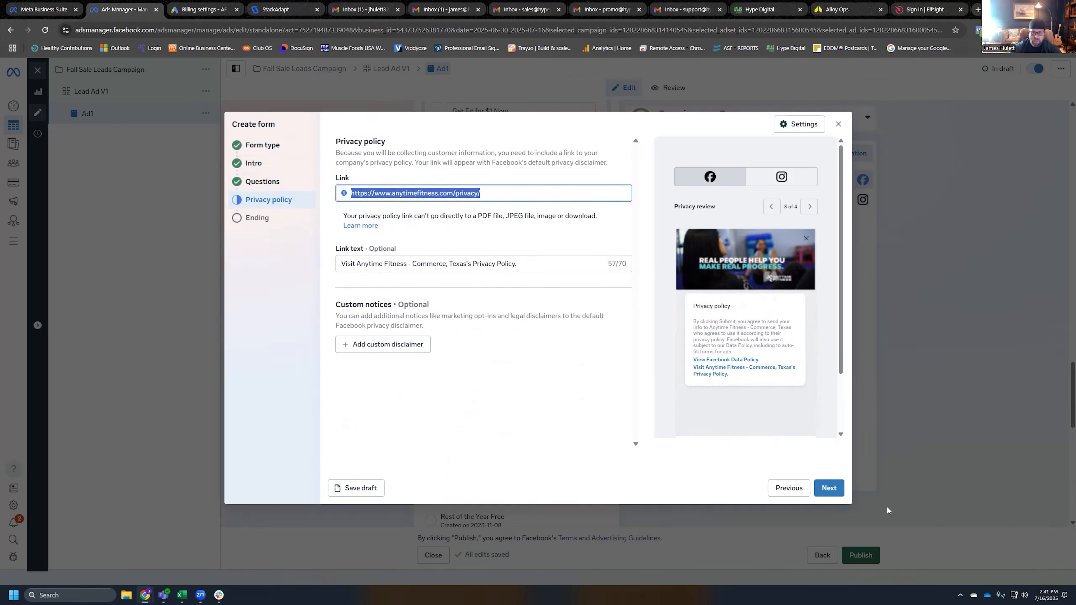
{"action": "left_click", "coordinate": [832, 492]}
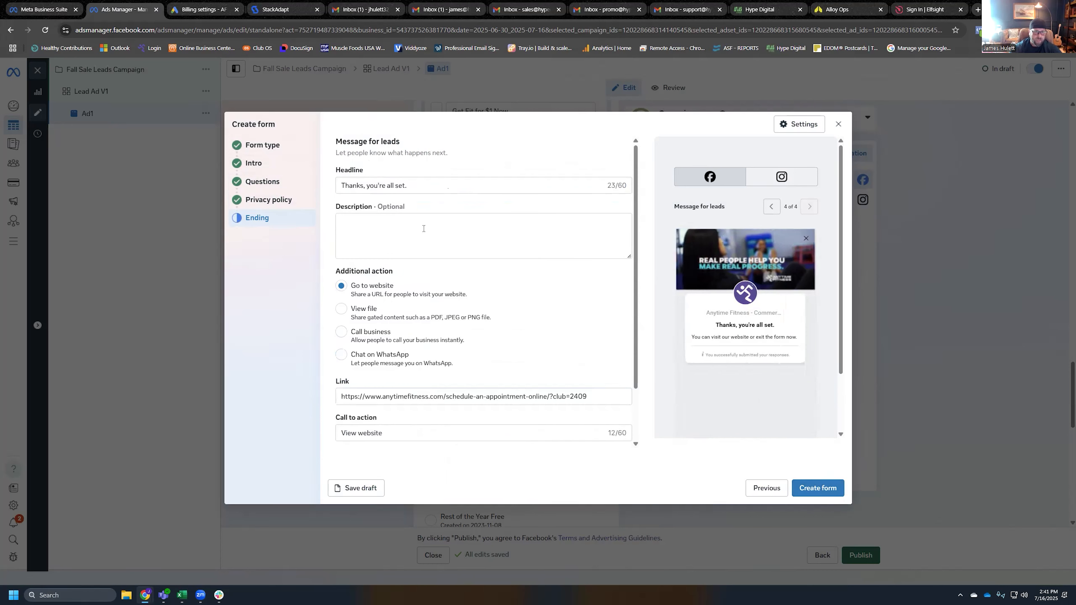
{"action": "triple_click", "coordinate": [408, 188]}
{"action": "type", "text": "A"}
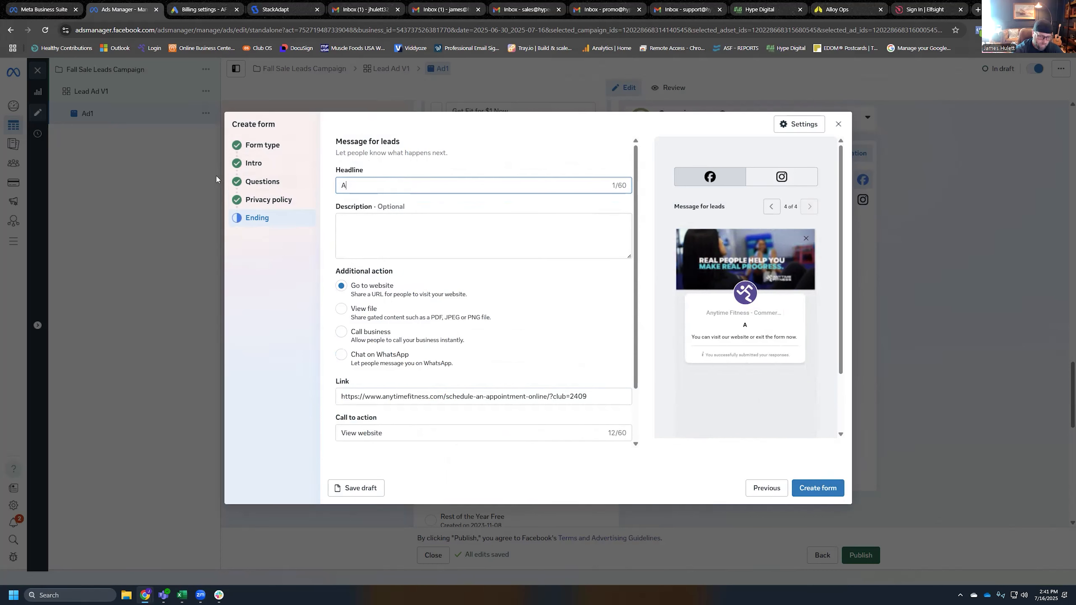
{"action": "type", "text": "wesom"}
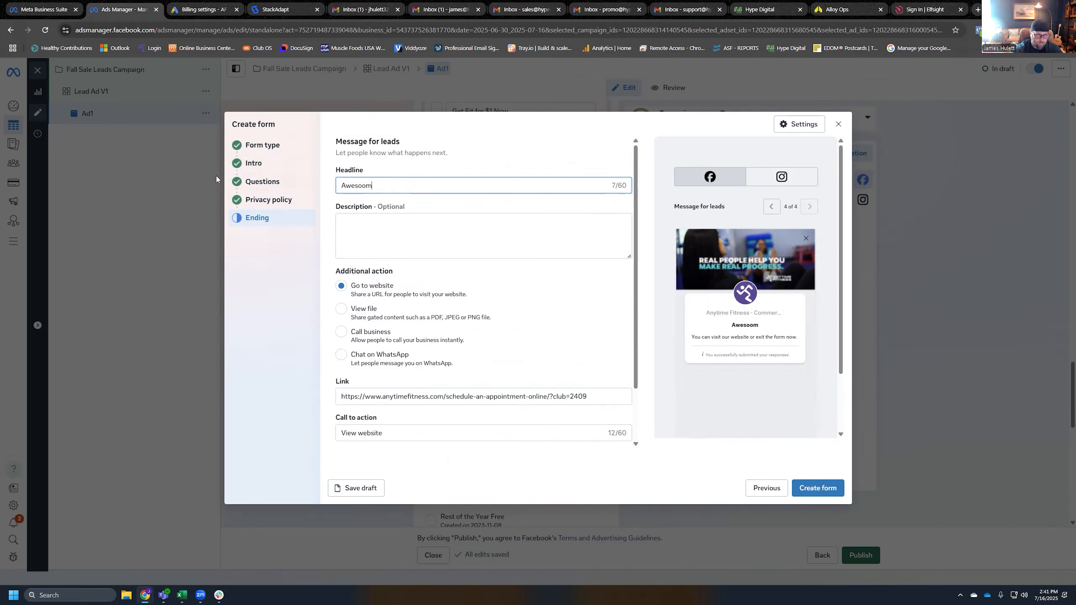
{"action": "type", "text": "e! You're "}
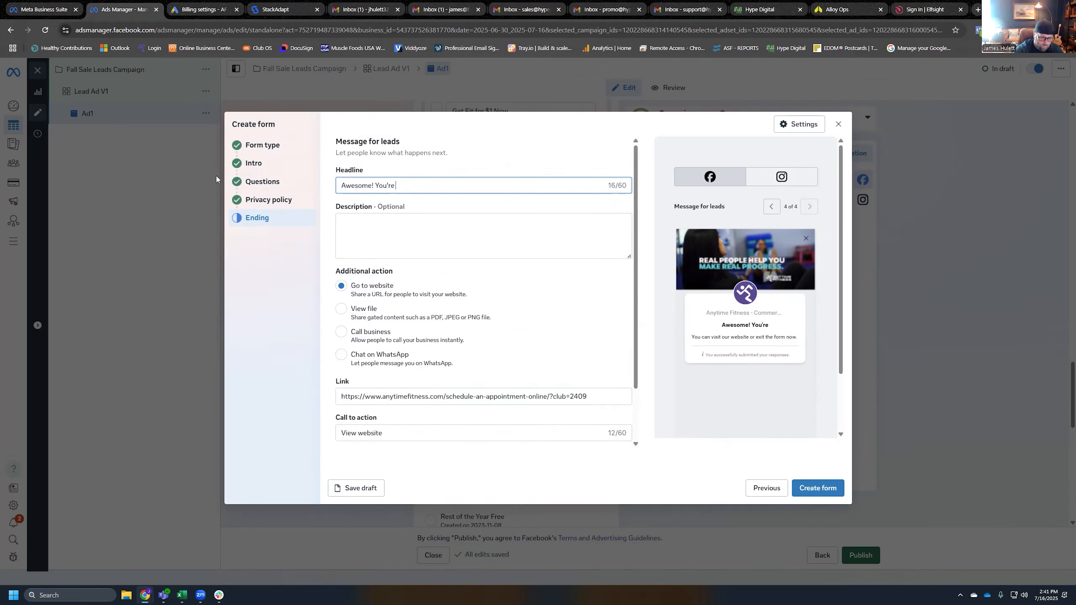
{"action": "type", "text": "Done!"}
{"action": "key", "text": "Tab"}
{"action": "type", "text": "Click"}
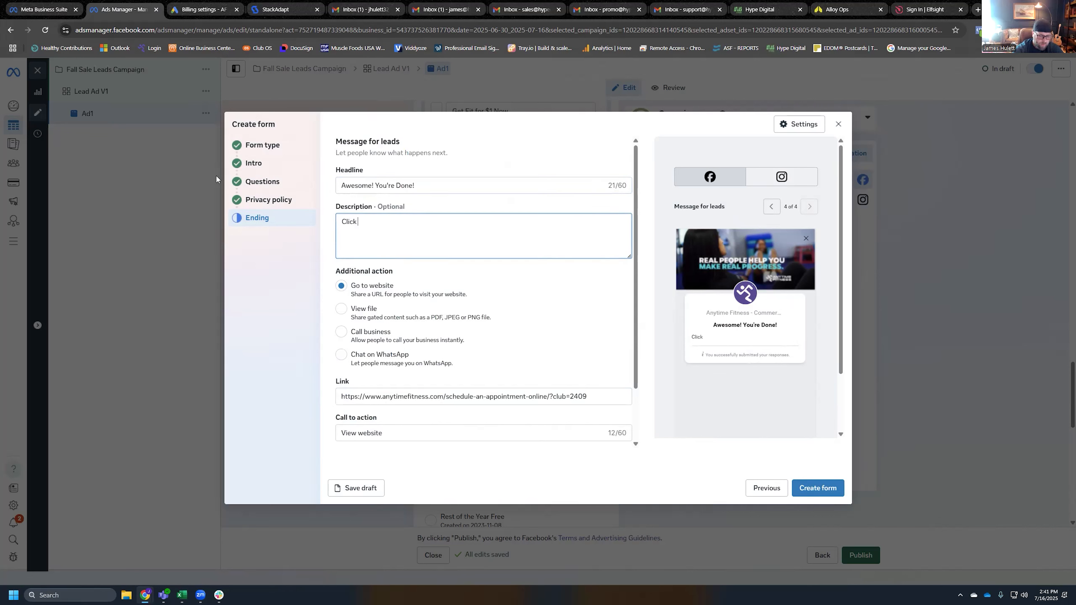
{"action": "type", "text": " below to book your appointment!"}
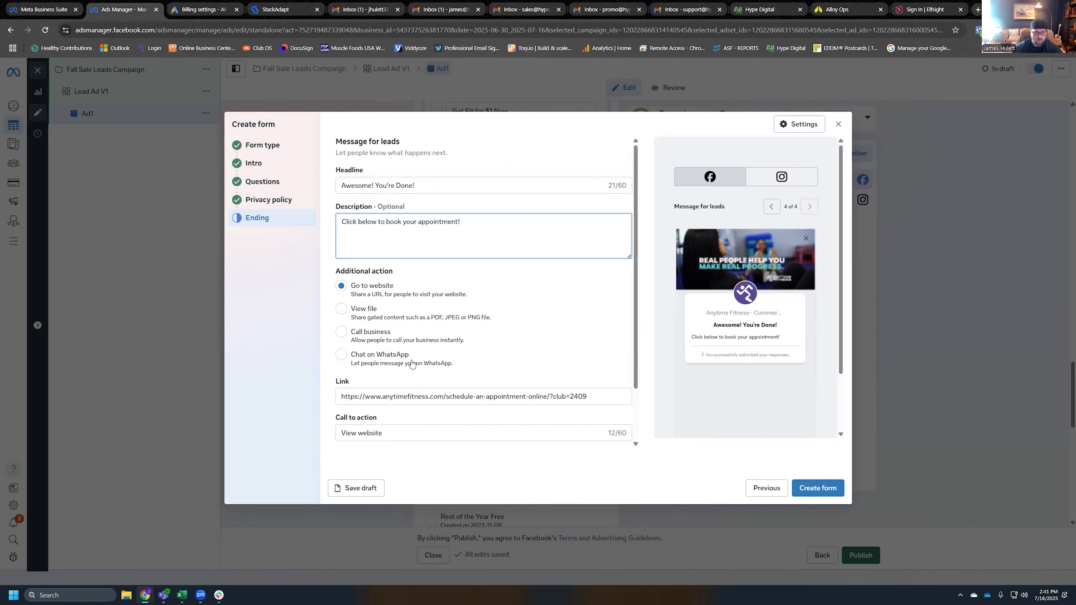
Step: Preview the Call business and View file additional actions and return to Go to website
{"action": "left_click", "coordinate": [340, 332]}
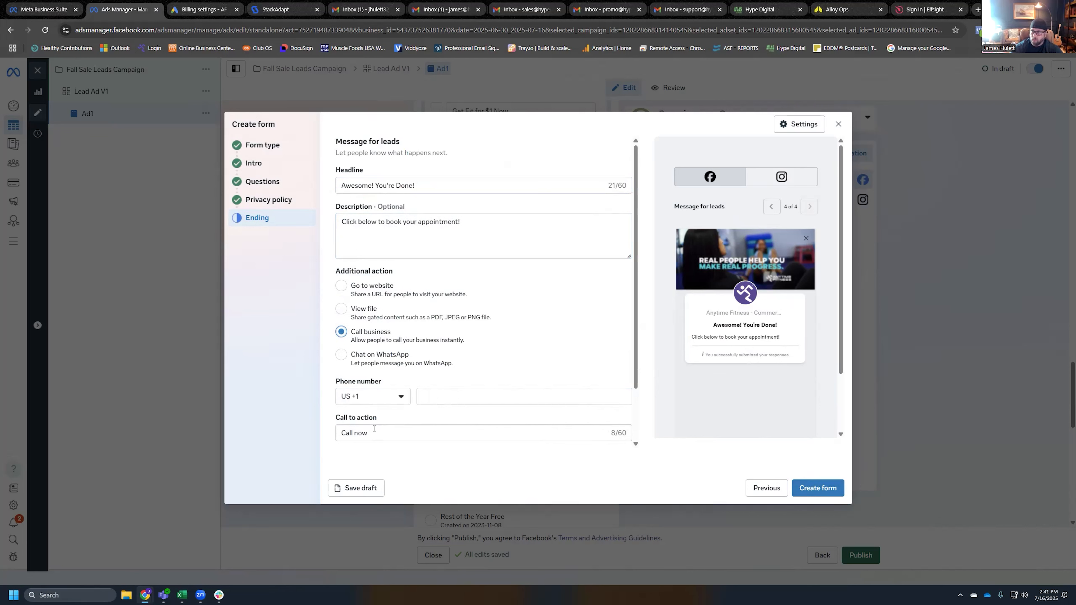
{"action": "left_click", "coordinate": [341, 308]}
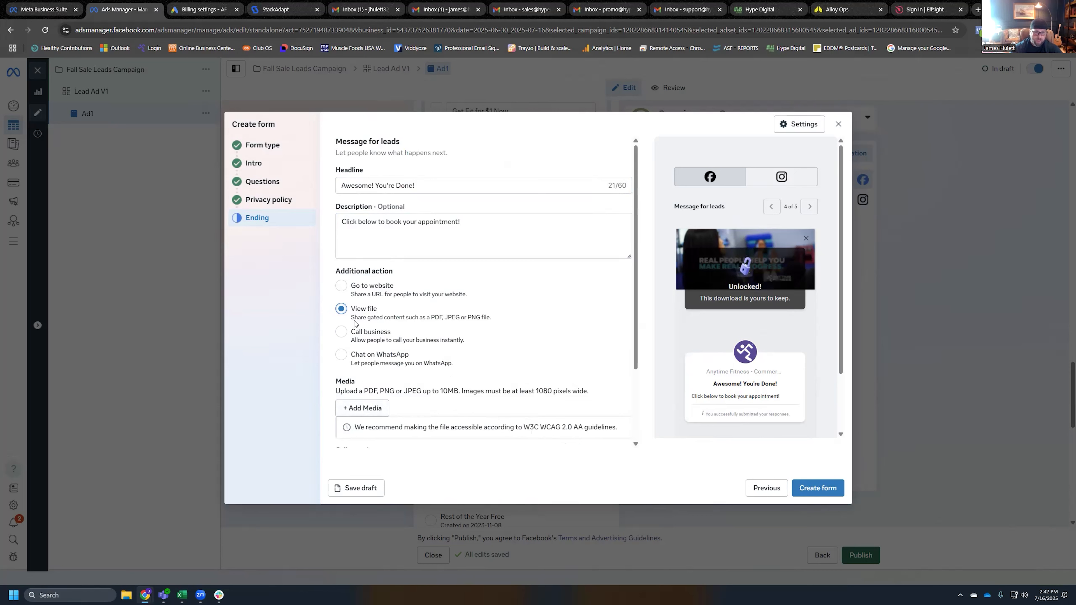
{"action": "left_click", "coordinate": [344, 287]}
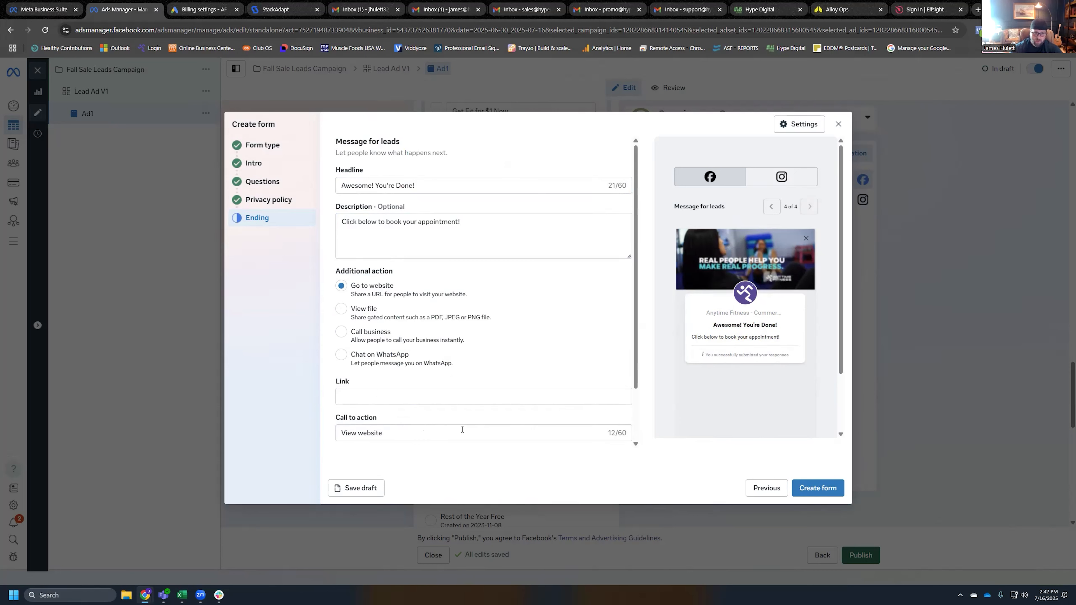
Step: On anytimefitness.com, find the Commerce, Texas gym, open its appointment scheduling page and copy the page's web address
{"action": "left_click", "coordinate": [351, 396]}
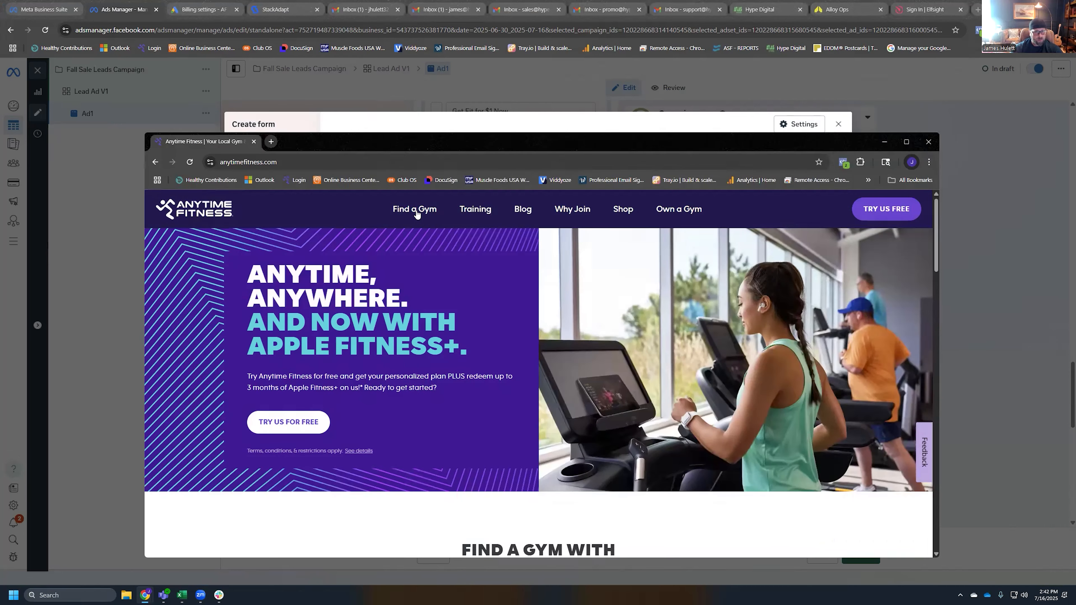
{"action": "left_click", "coordinate": [414, 214]}
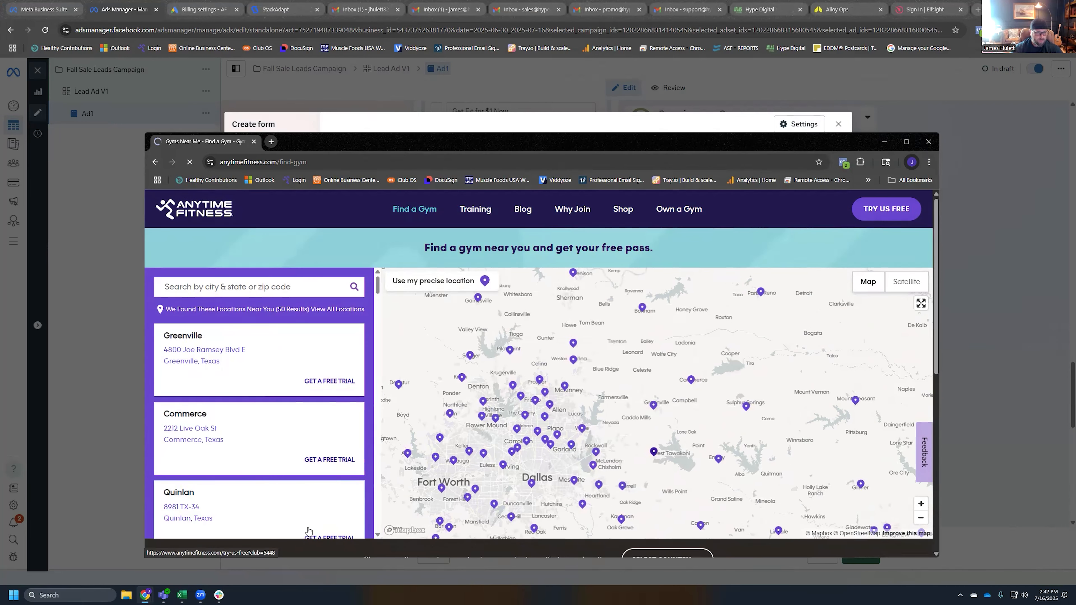
{"action": "left_click", "coordinate": [273, 447]}
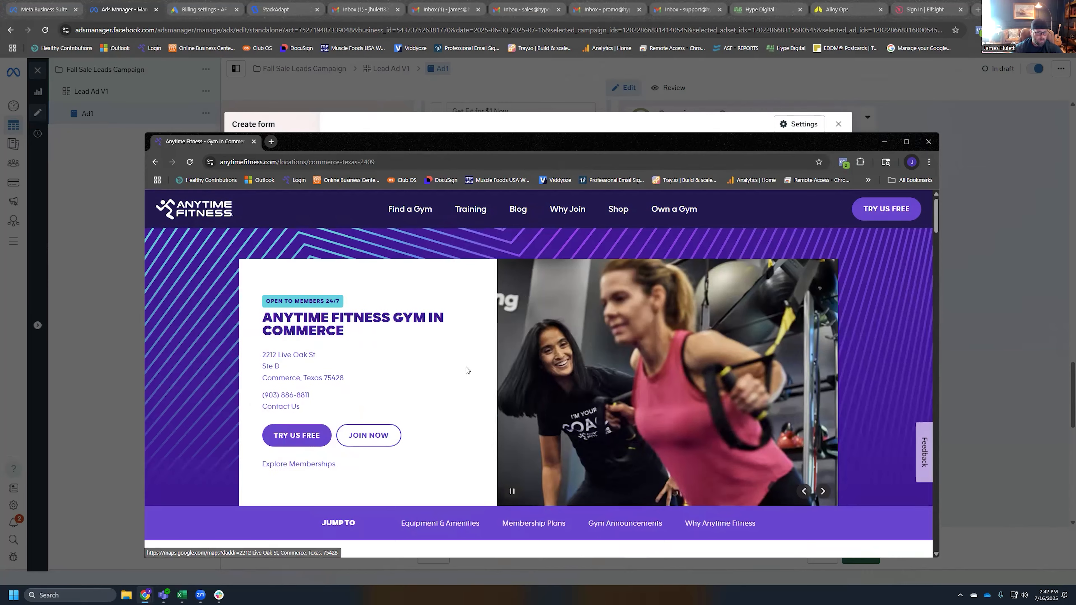
{"action": "scroll", "coordinate": [464, 372], "scroll_direction": "down", "scroll_amount": 4}
{"action": "scroll", "coordinate": [464, 373], "scroll_direction": "down", "scroll_amount": 15}
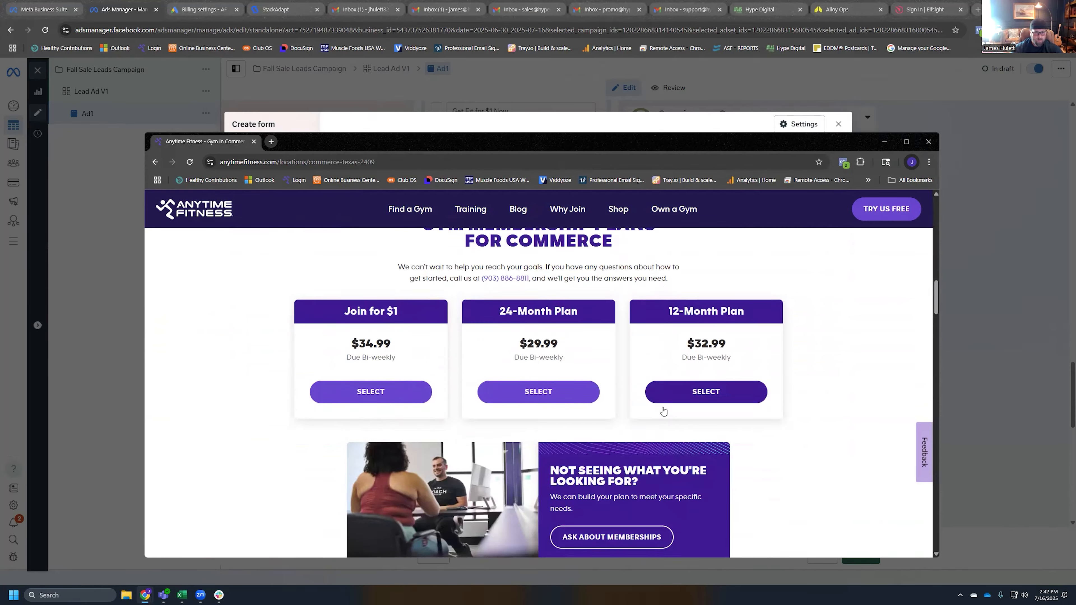
{"action": "scroll", "coordinate": [665, 413], "scroll_direction": "down", "scroll_amount": 15}
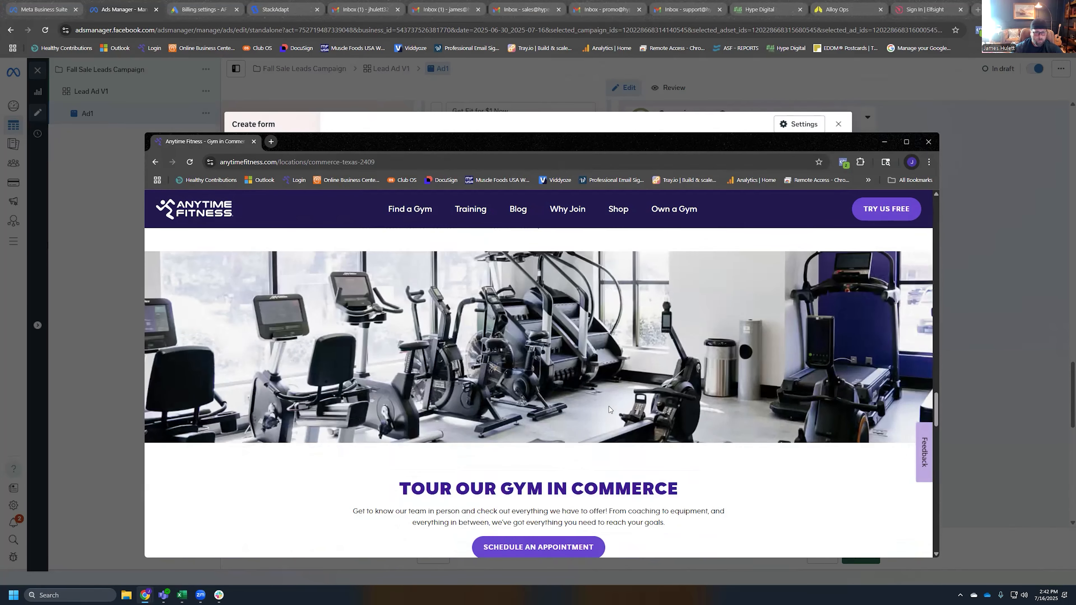
{"action": "scroll", "coordinate": [610, 409], "scroll_direction": "down", "scroll_amount": 6}
{"action": "left_click", "coordinate": [565, 305]}
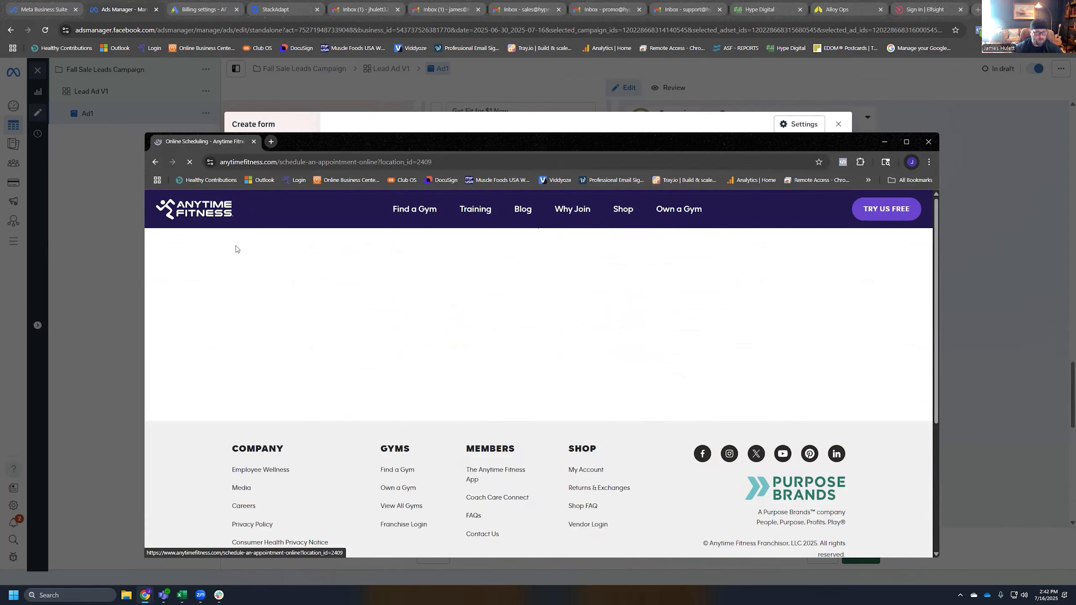
{"action": "left_click", "coordinate": [436, 162]}
{"action": "key", "text": "ctrl+c"}
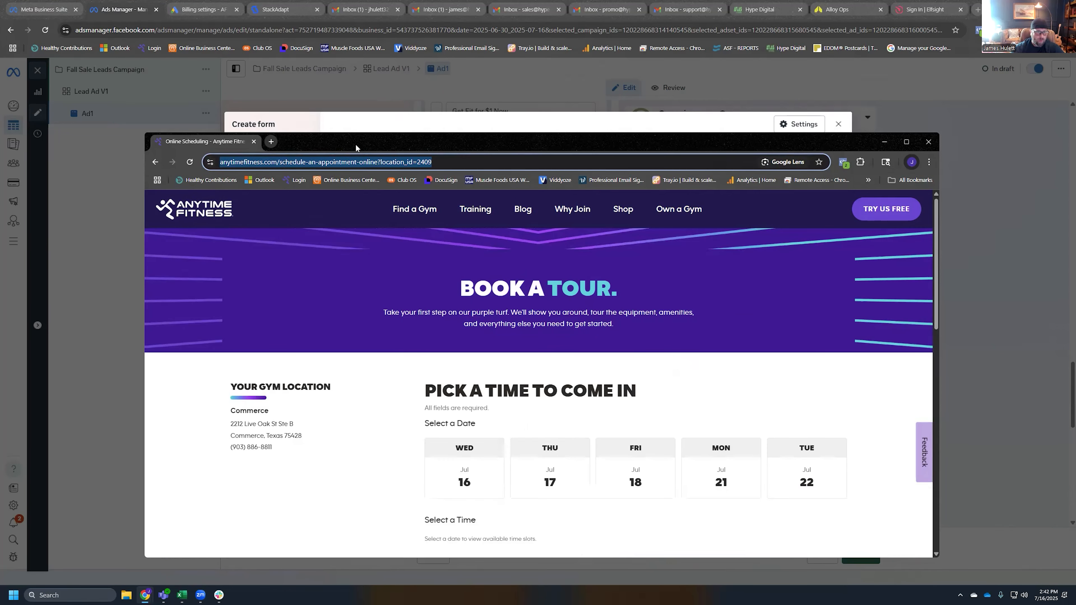
{"action": "left_click_drag", "start_coordinate": [356, 147], "coordinate": [0, 147]}
{"action": "left_click", "coordinate": [373, 394]}
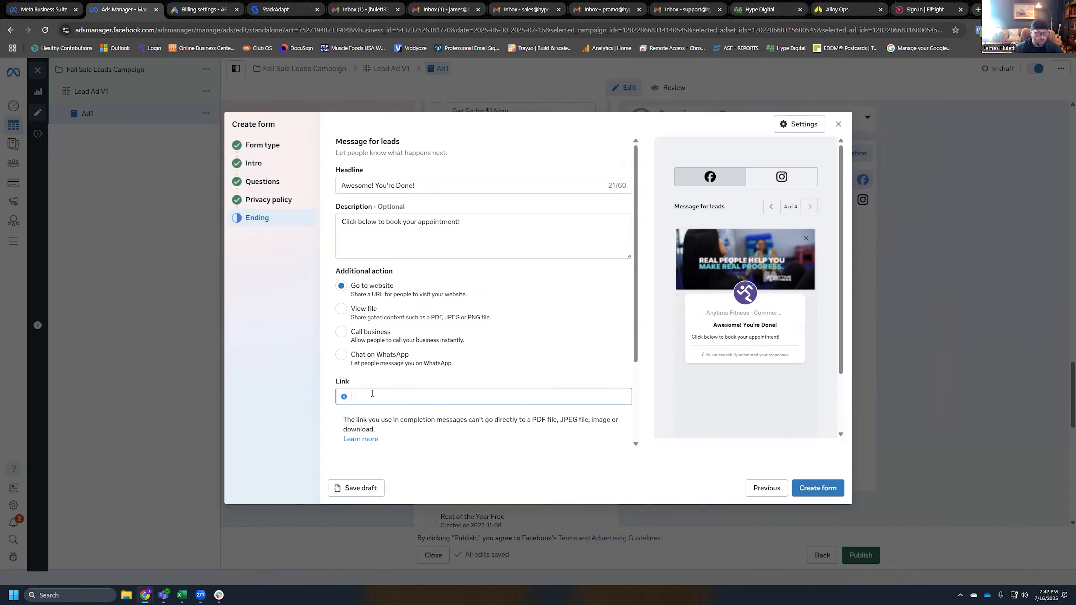
{"action": "key", "text": "ctrl+v"}
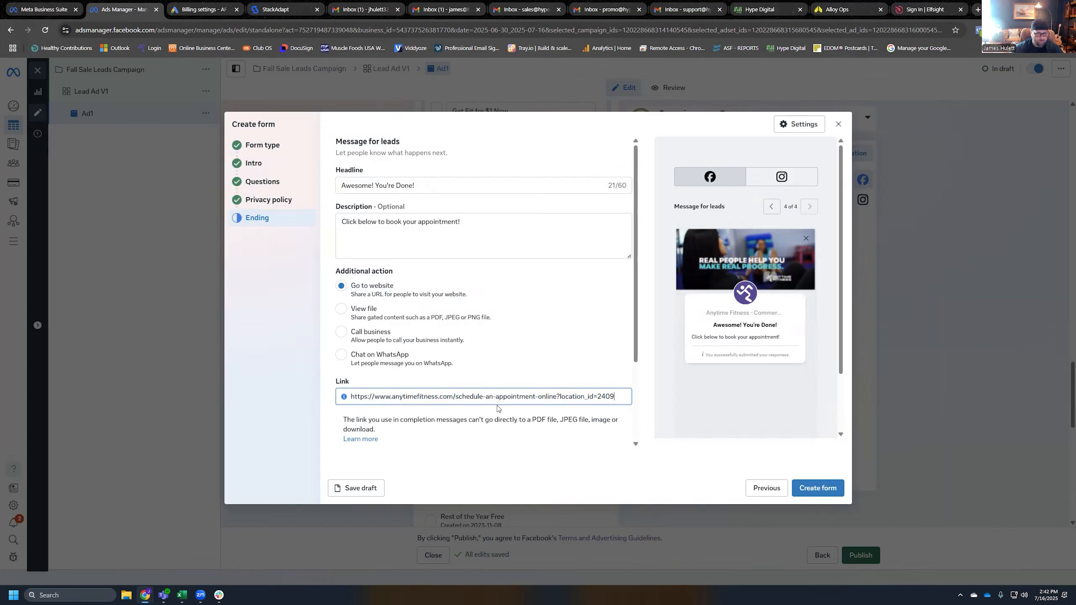
{"action": "left_click_drag", "start_coordinate": [523, 397], "coordinate": [701, 394]}
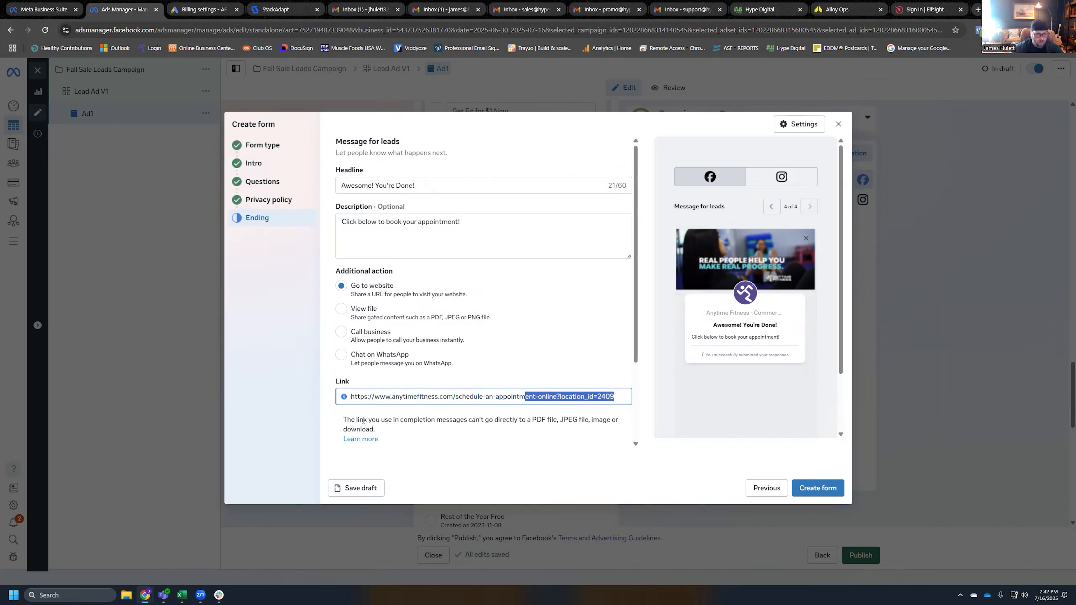
Step: Replace the ending's call to action text with "BOOK YOUR APPOINTMENT!"
{"action": "scroll", "coordinate": [373, 409], "scroll_direction": "down", "scroll_amount": 3}
{"action": "triple_click", "coordinate": [385, 370]}
{"action": "type", "text": "BOOK YOUR APPOINTMENT"}
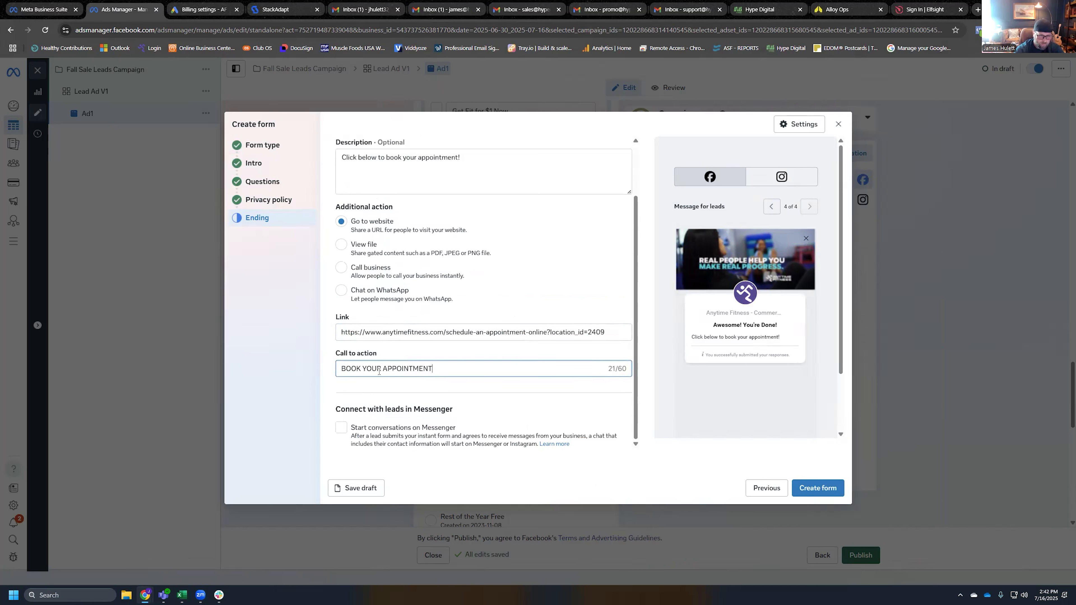
{"action": "type", "text": "!"}
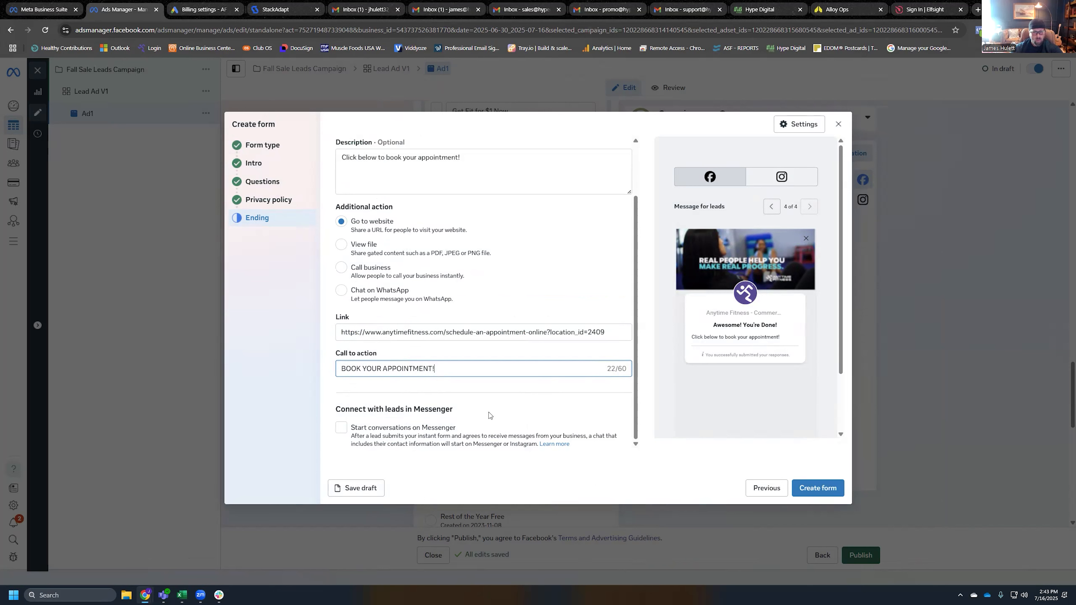
Step: Review the privacy and ending previews, and check the form's autofill and configuration settings without changing them
{"action": "left_click", "coordinate": [771, 207]}
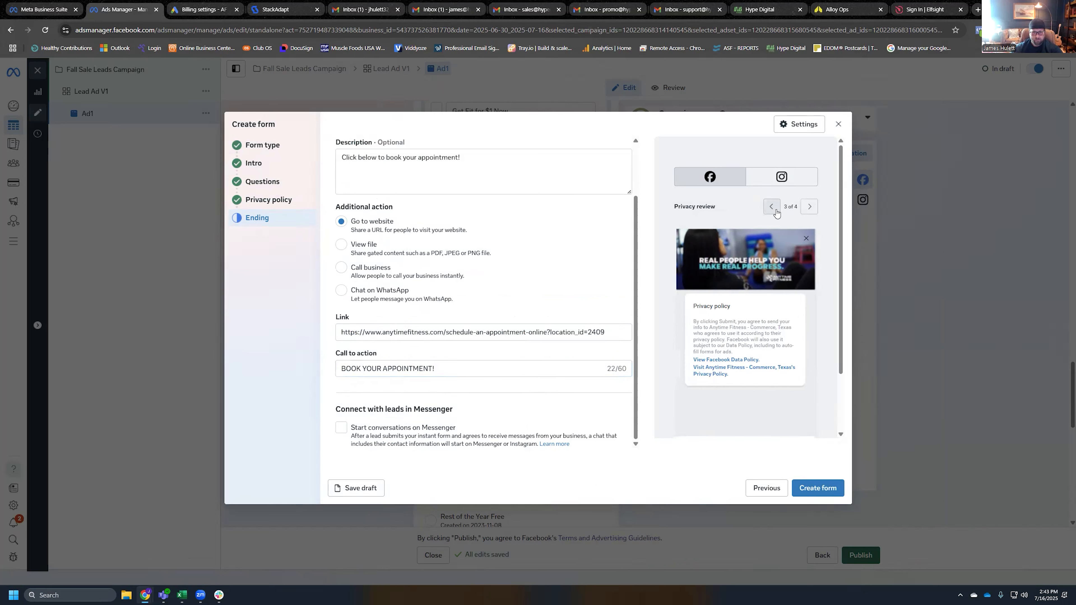
{"action": "left_click", "coordinate": [809, 207]}
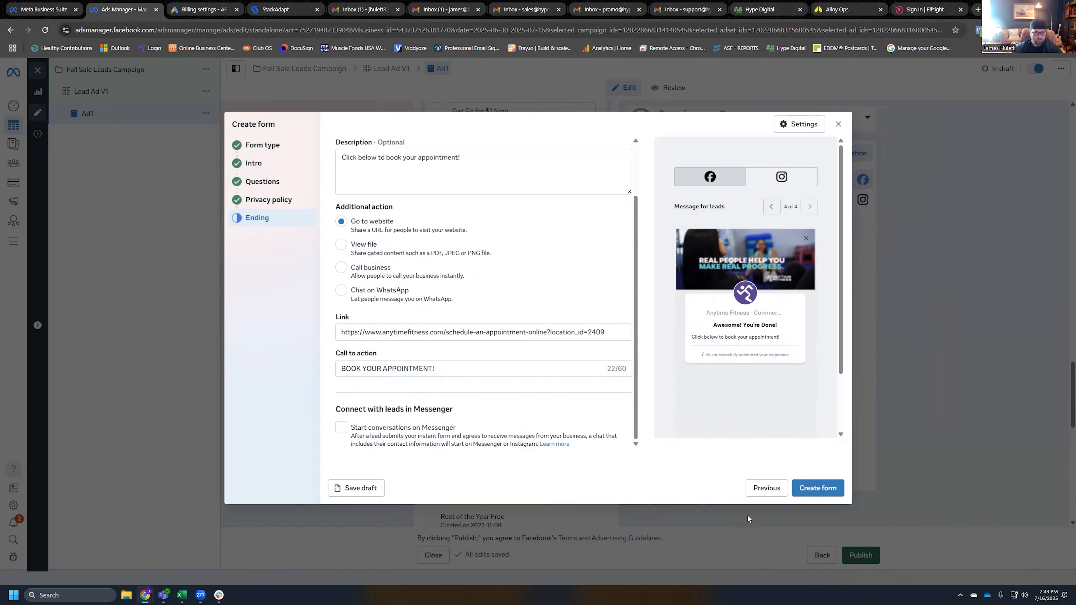
{"action": "left_click", "coordinate": [826, 491]}
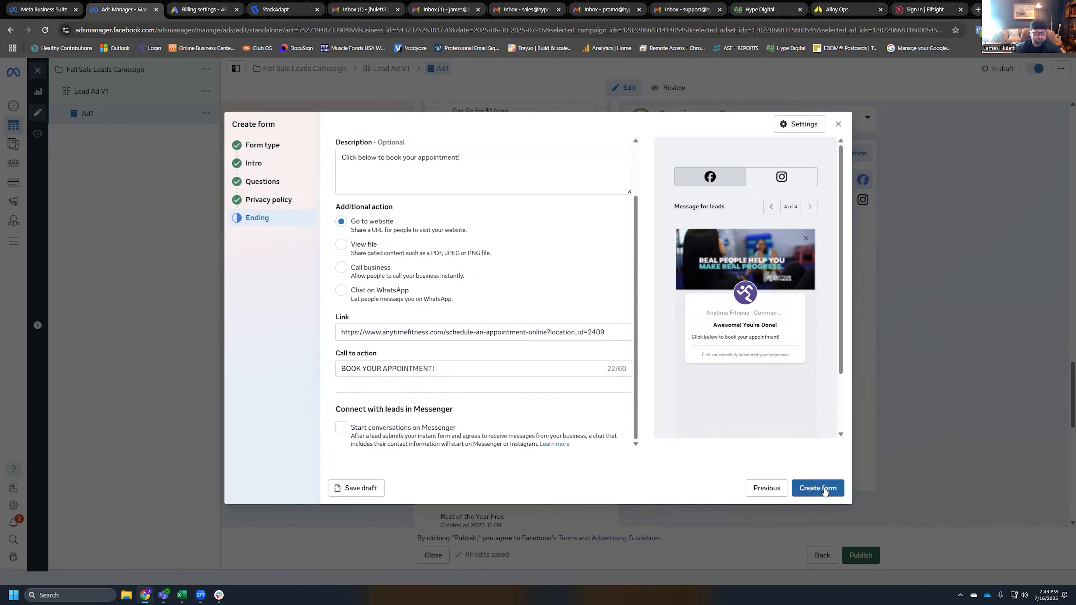
{"action": "left_click", "coordinate": [805, 128]}
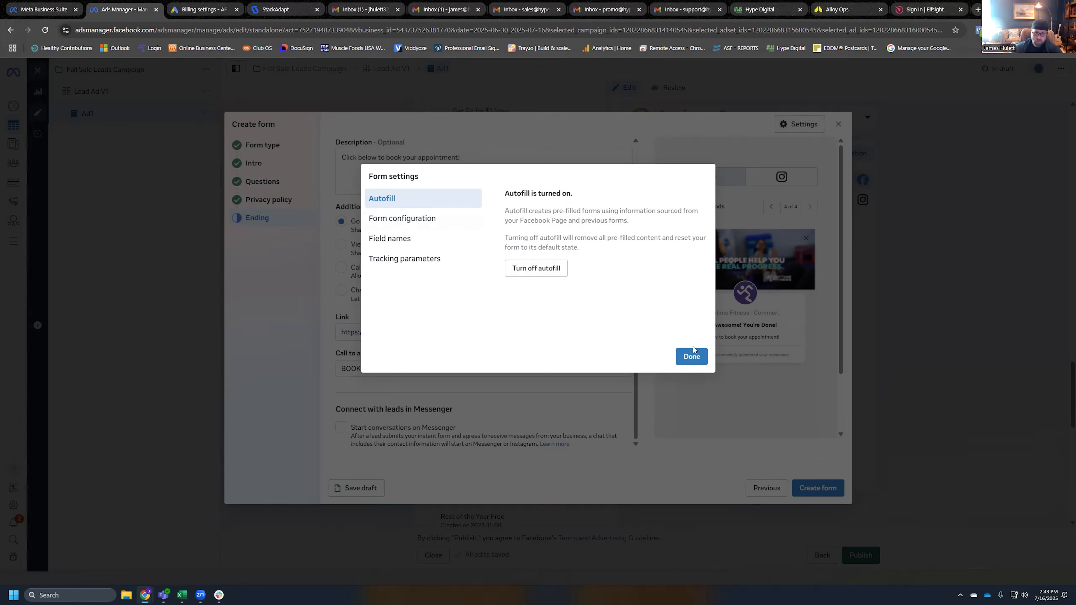
{"action": "left_click", "coordinate": [419, 215]}
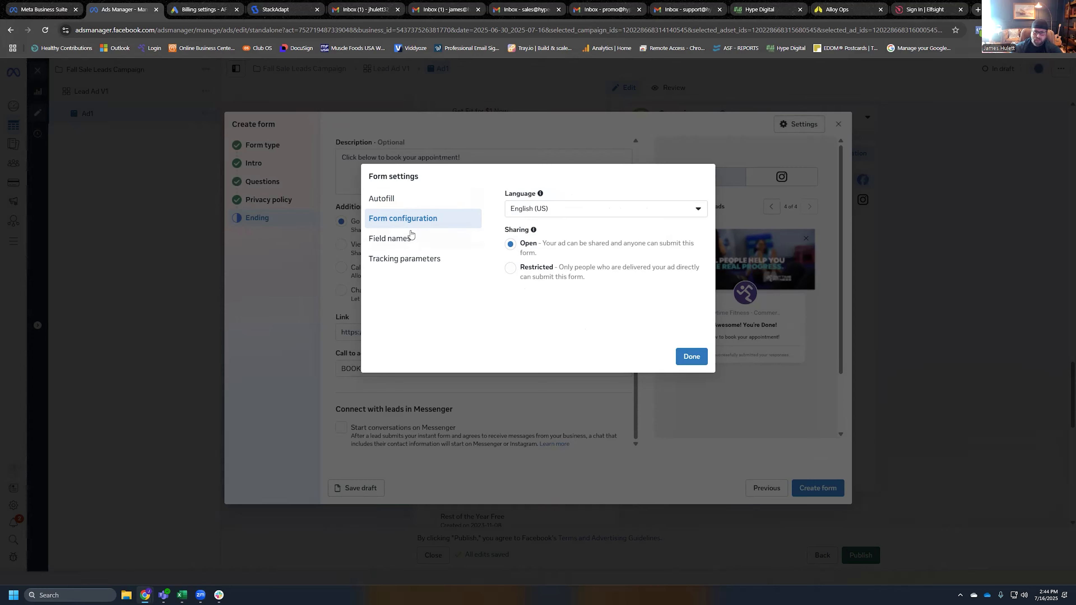
{"action": "left_click", "coordinate": [691, 356]}
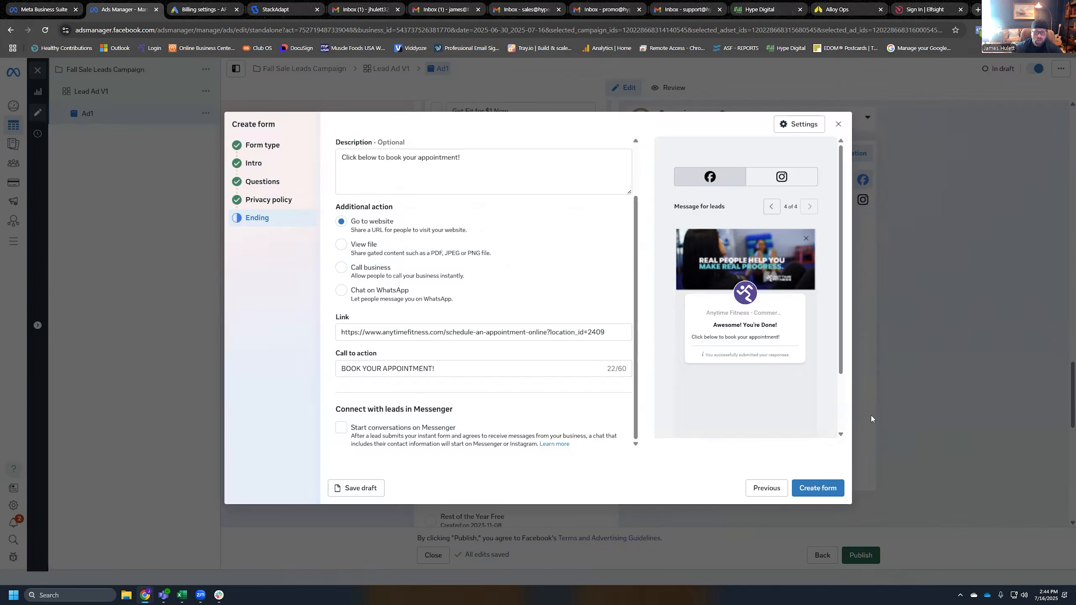
Step: Try to create the form, then return to the form type section and rename the form "Join for $1 test DNU"
{"action": "left_click", "coordinate": [792, 491]}
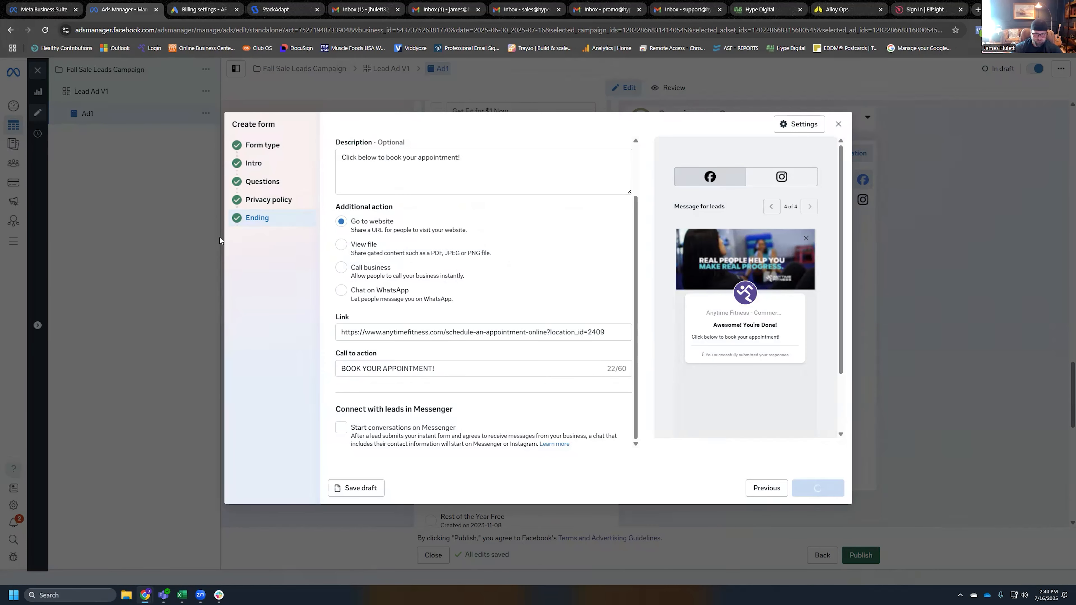
{"action": "scroll", "coordinate": [390, 284], "scroll_direction": "up", "scroll_amount": 2}
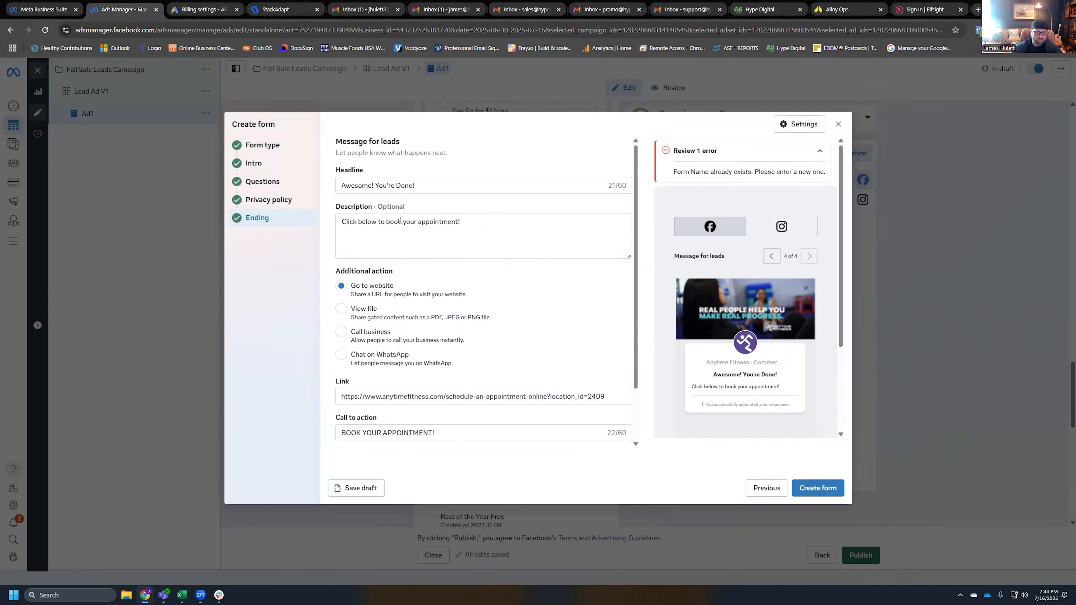
{"action": "left_click", "coordinate": [247, 145]}
{"action": "left_click", "coordinate": [400, 248]}
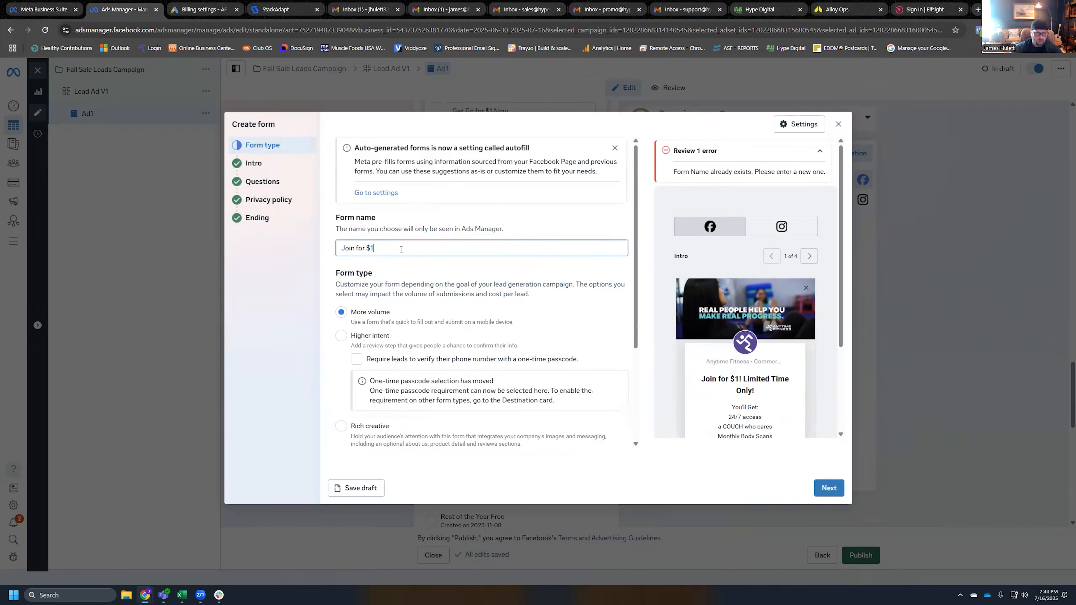
{"action": "type", "text": "test DNU"}
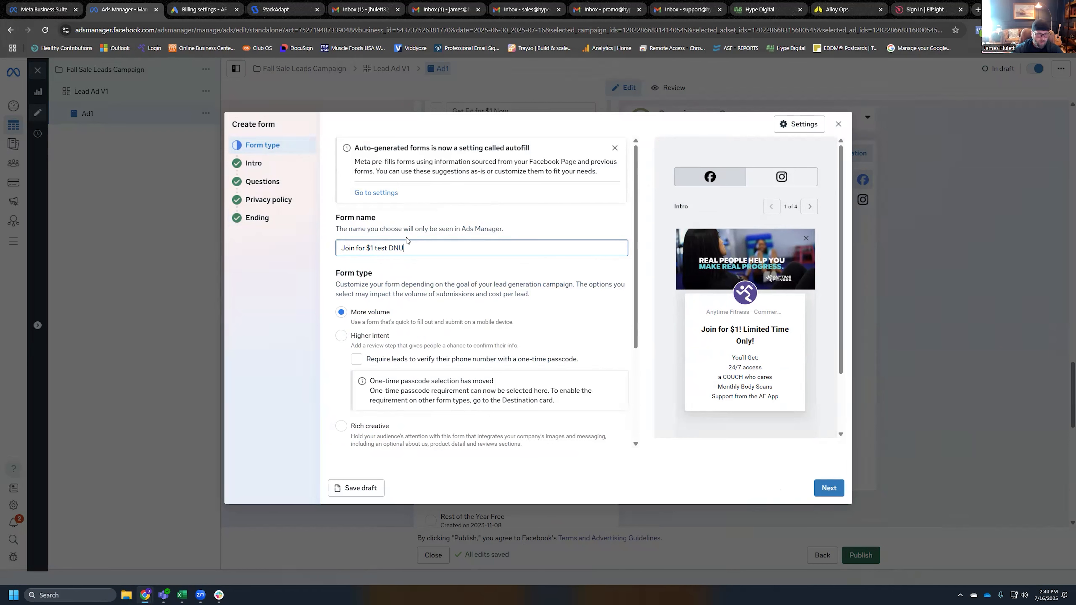
Step: Advance through the remaining form sections unchanged, create the form and look over the ad's list of active forms
{"action": "left_click", "coordinate": [826, 487]}
{"action": "left_click", "coordinate": [825, 489]}
{"action": "left_click", "coordinate": [827, 489]}
{"action": "left_click", "coordinate": [828, 488]}
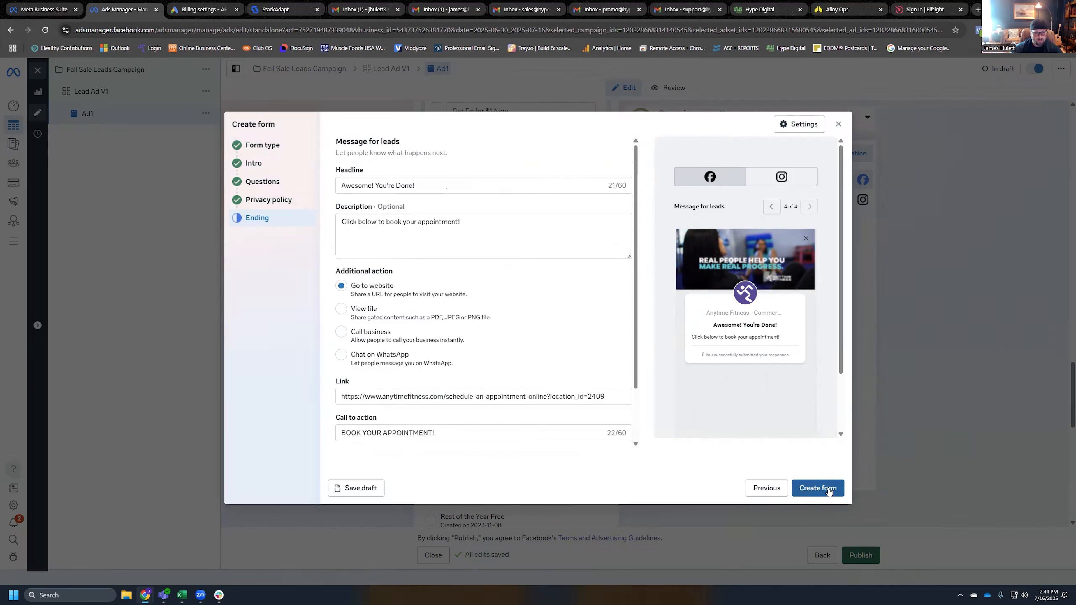
{"action": "left_click", "coordinate": [830, 489]}
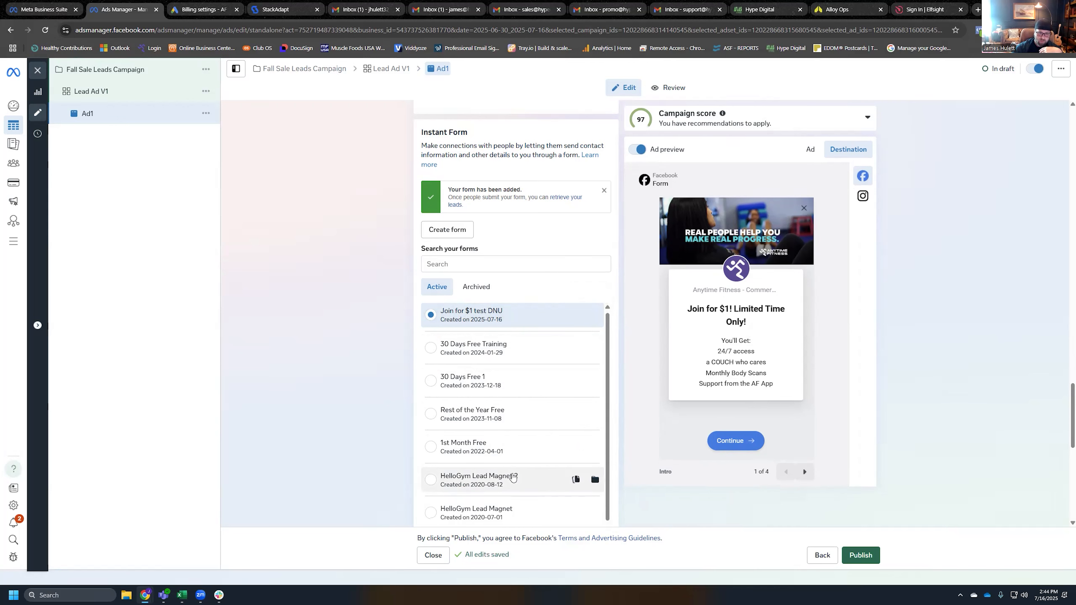
{"action": "scroll", "coordinate": [512, 473], "scroll_direction": "down", "scroll_amount": 1}
{"action": "scroll", "coordinate": [511, 473], "scroll_direction": "down", "scroll_amount": 1}
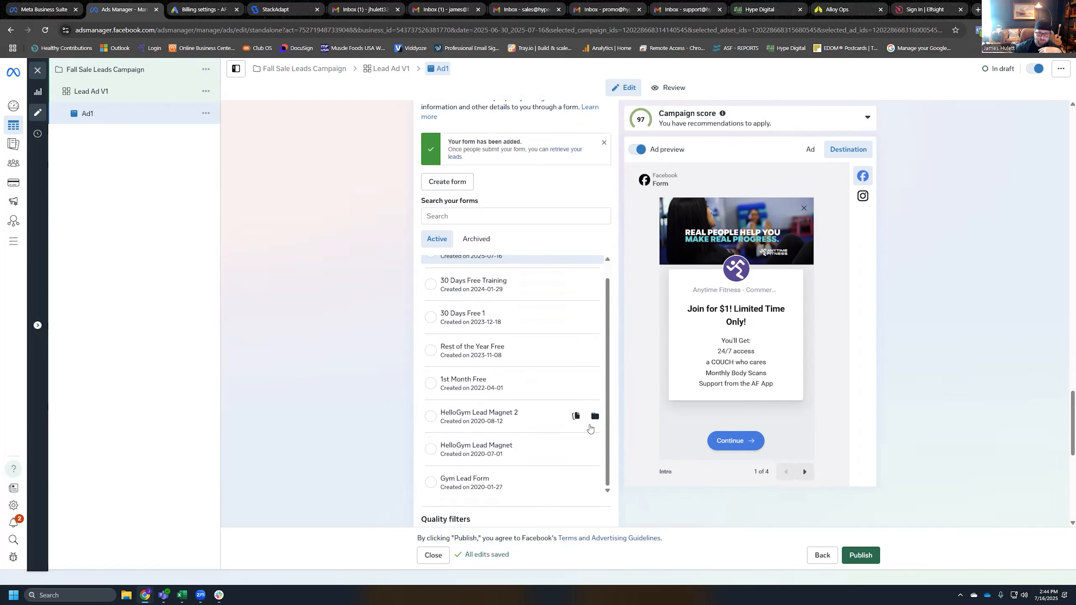
Step: Archive the HelloGym Lead Magnet 2, Gym Lead Form and HelloGym Lead Magnet forms in the active instant forms list
{"action": "left_click", "coordinate": [594, 417]}
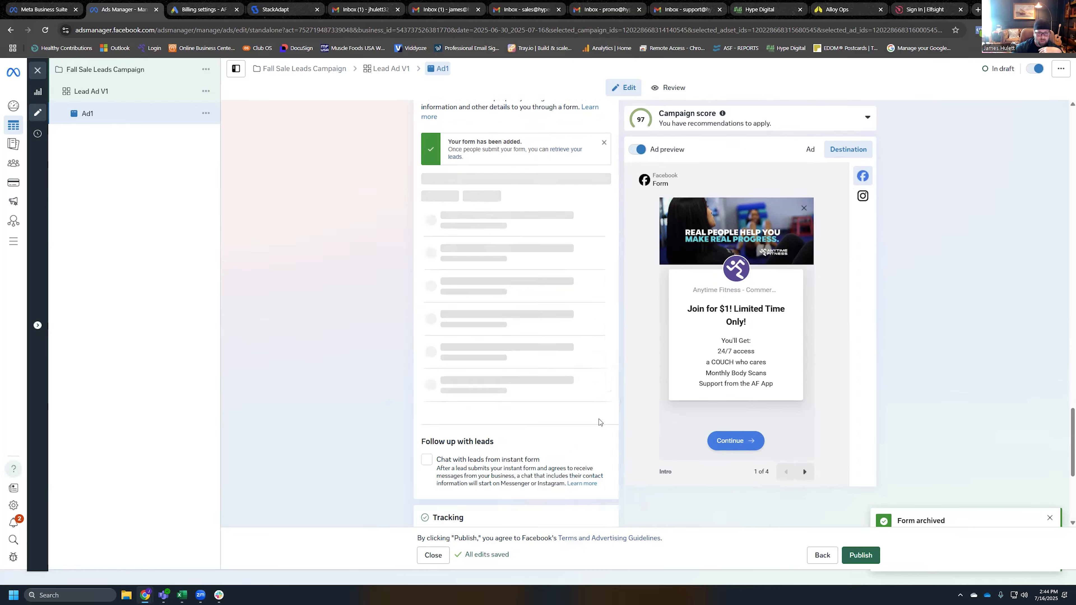
{"action": "scroll", "coordinate": [584, 449], "scroll_direction": "down", "scroll_amount": 2}
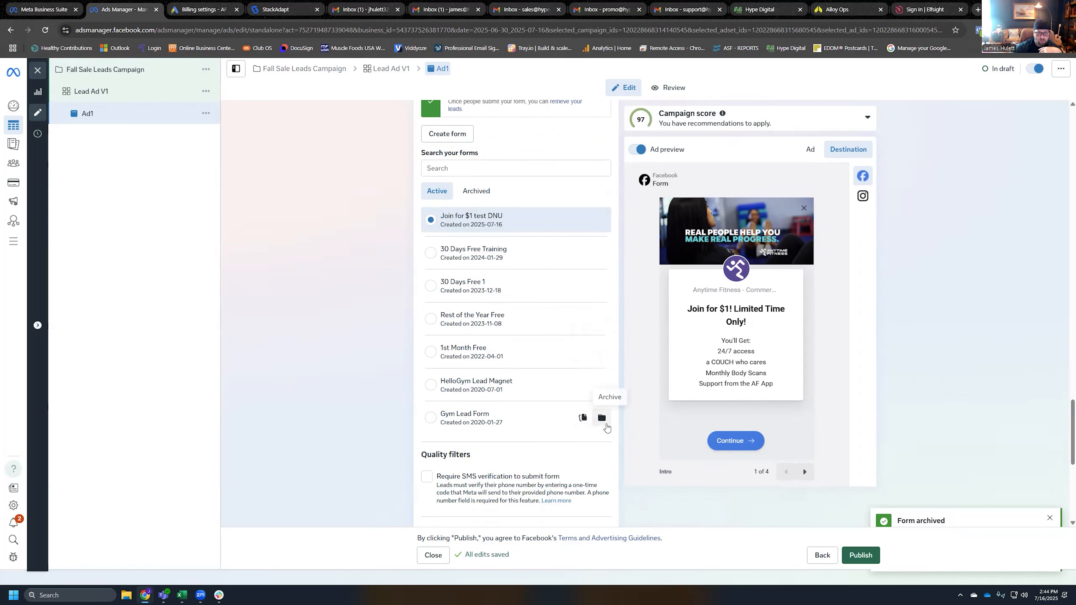
{"action": "scroll", "coordinate": [597, 445], "scroll_direction": "up", "scroll_amount": 2}
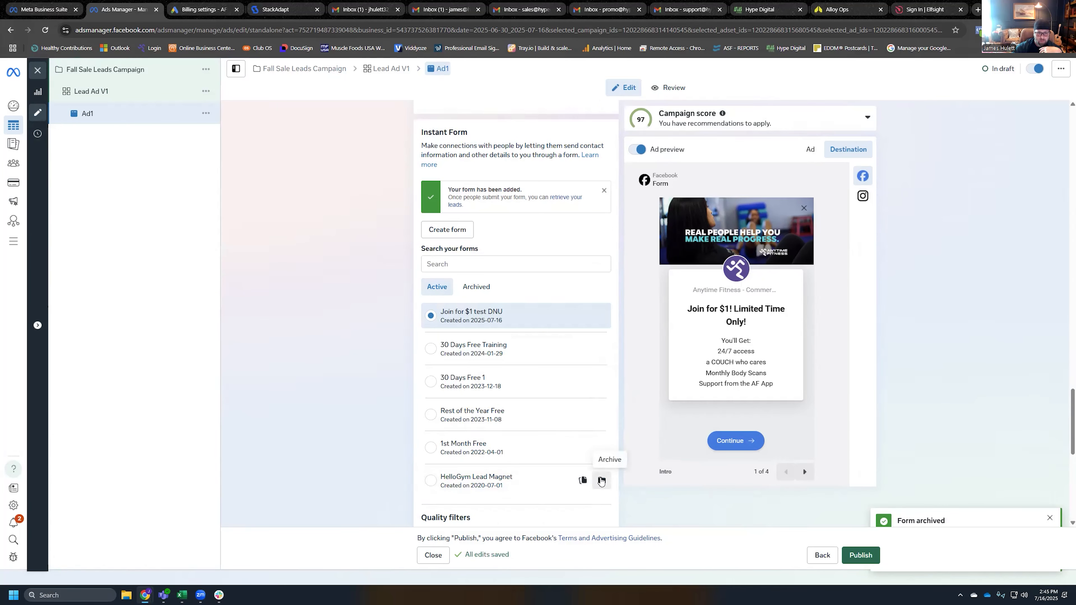
{"action": "left_click", "coordinate": [601, 480]}
Step: Examine Ad1's quality filters, lead follow-up, tracking and text variation settings without changing them
{"action": "scroll", "coordinate": [542, 483], "scroll_direction": "down", "scroll_amount": 2}
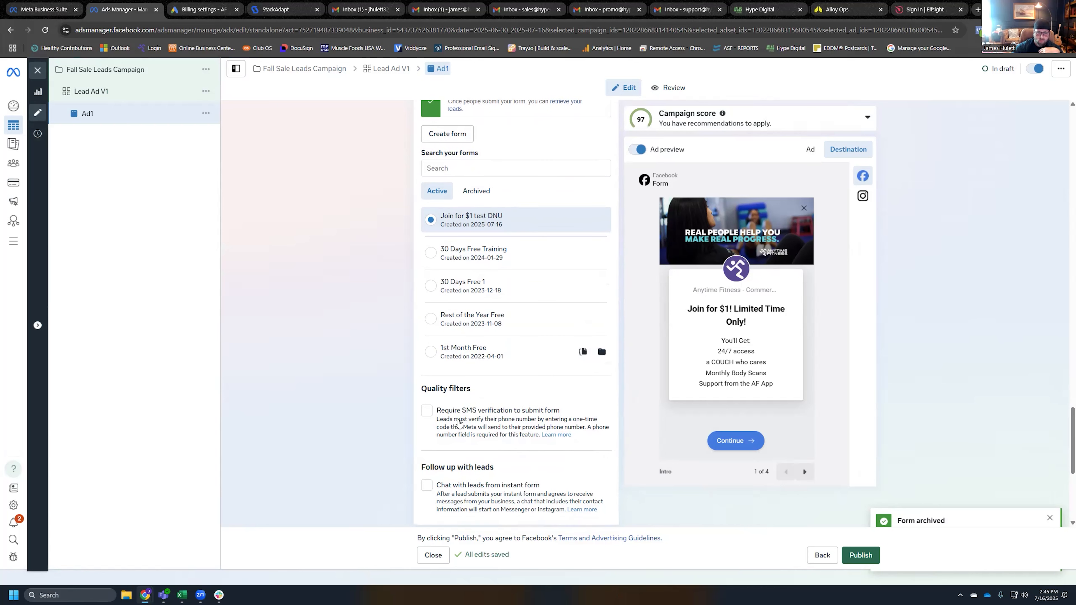
{"action": "scroll", "coordinate": [458, 422], "scroll_direction": "down", "scroll_amount": 2}
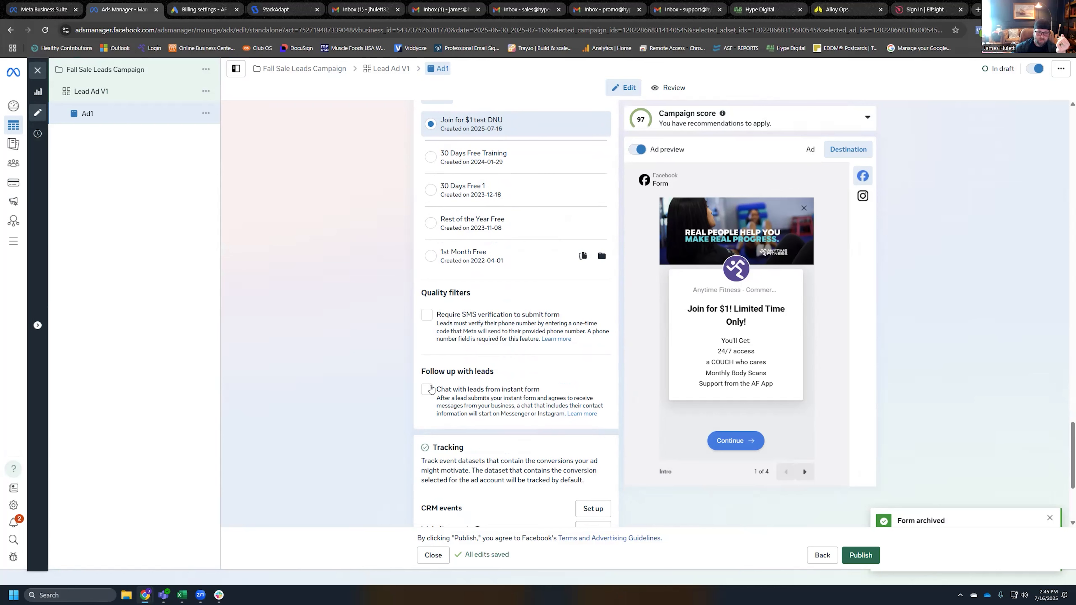
{"action": "scroll", "coordinate": [546, 381], "scroll_direction": "down", "scroll_amount": 3}
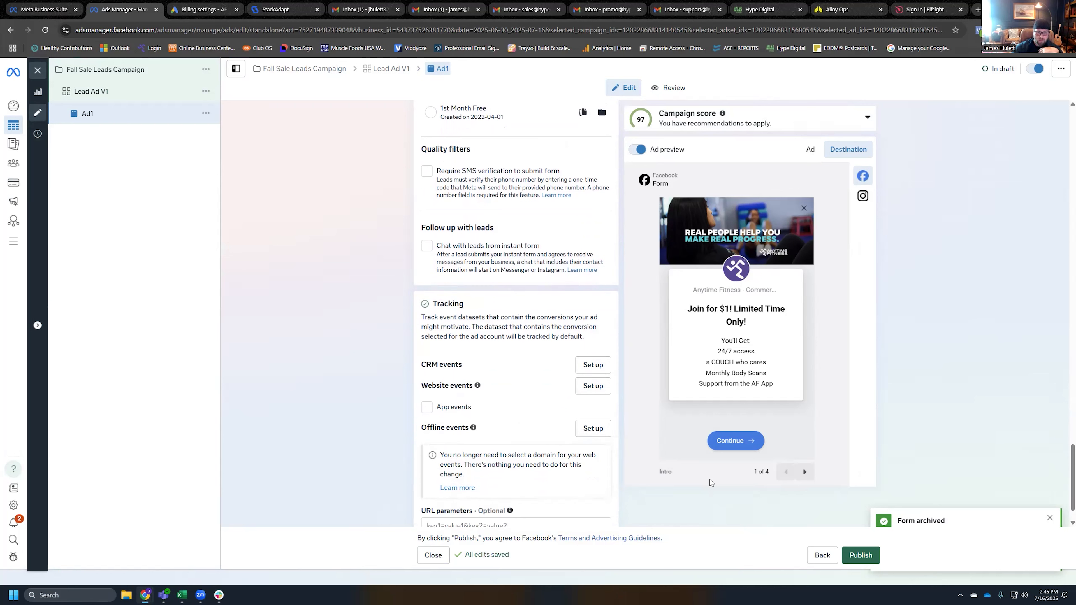
{"action": "scroll", "coordinate": [432, 464], "scroll_direction": "down", "scroll_amount": 1}
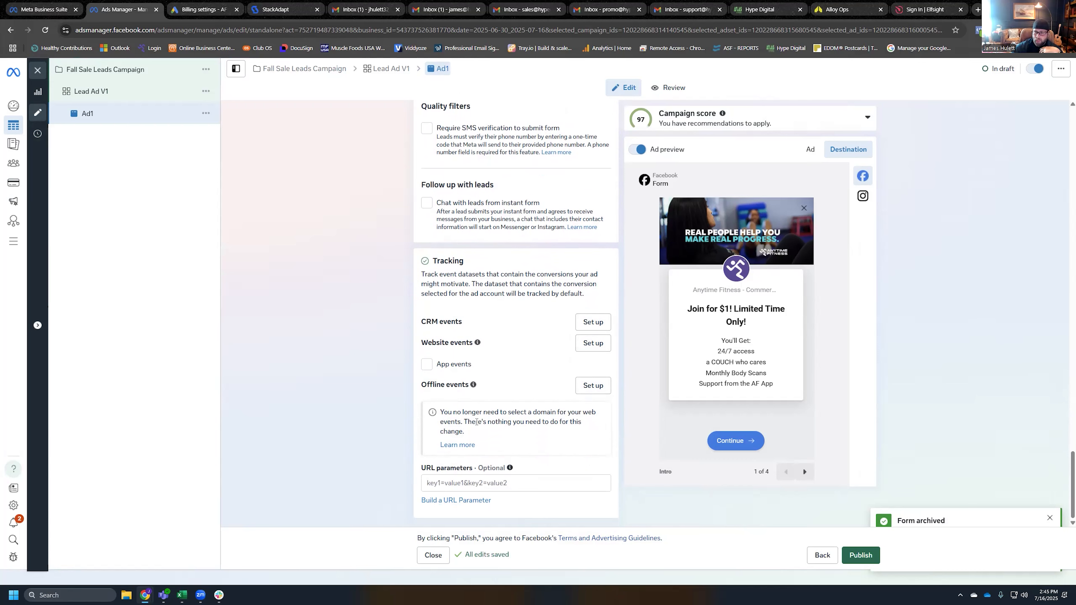
{"action": "scroll", "coordinate": [474, 421], "scroll_direction": "up", "scroll_amount": 12}
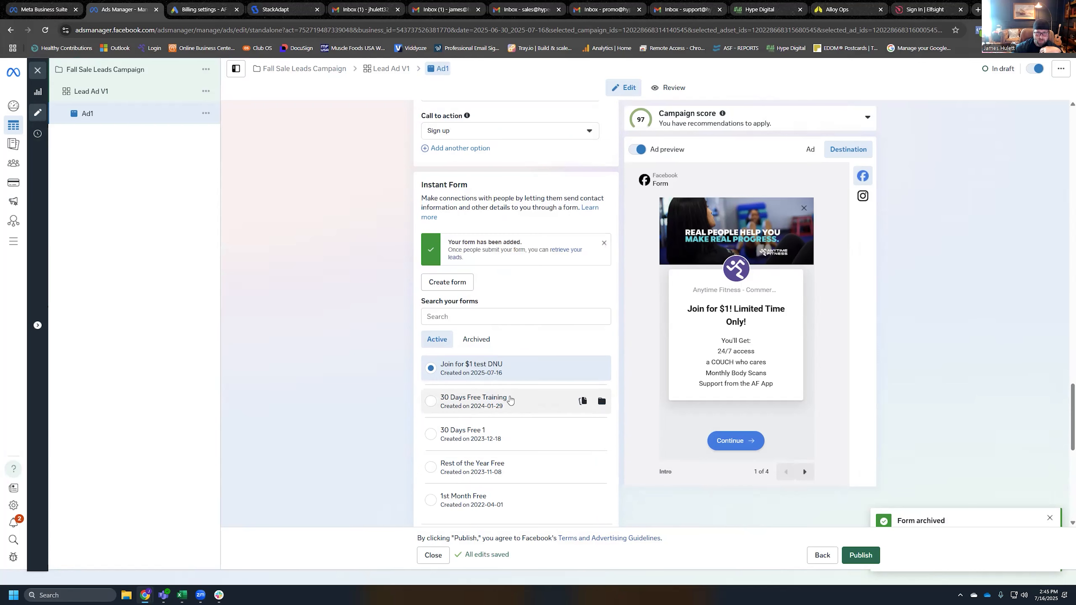
{"action": "scroll", "coordinate": [517, 383], "scroll_direction": "up", "scroll_amount": 12}
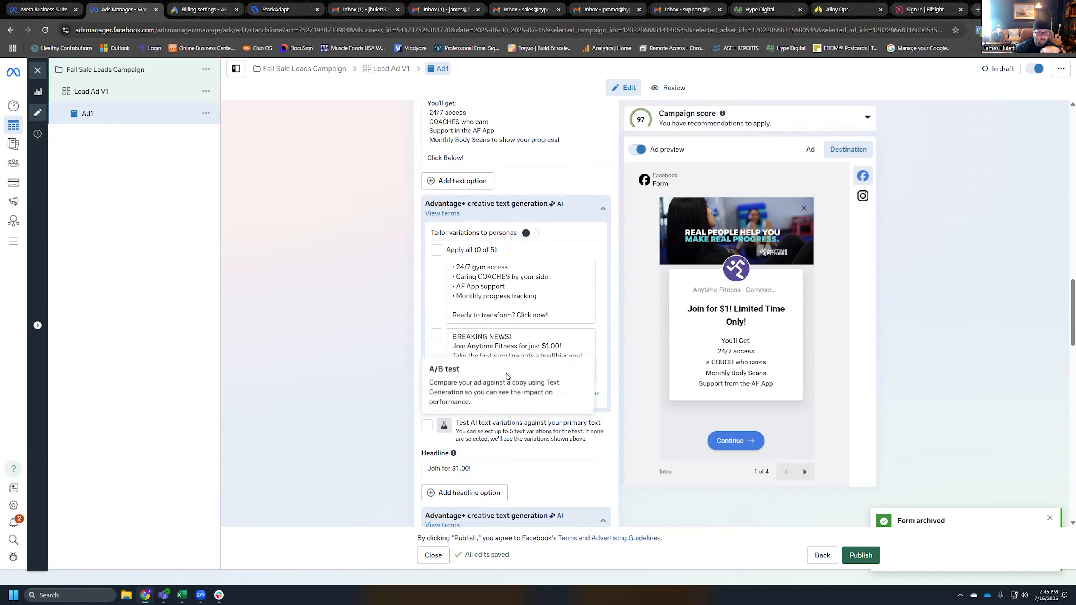
{"action": "scroll", "coordinate": [524, 298], "scroll_direction": "down", "scroll_amount": 8}
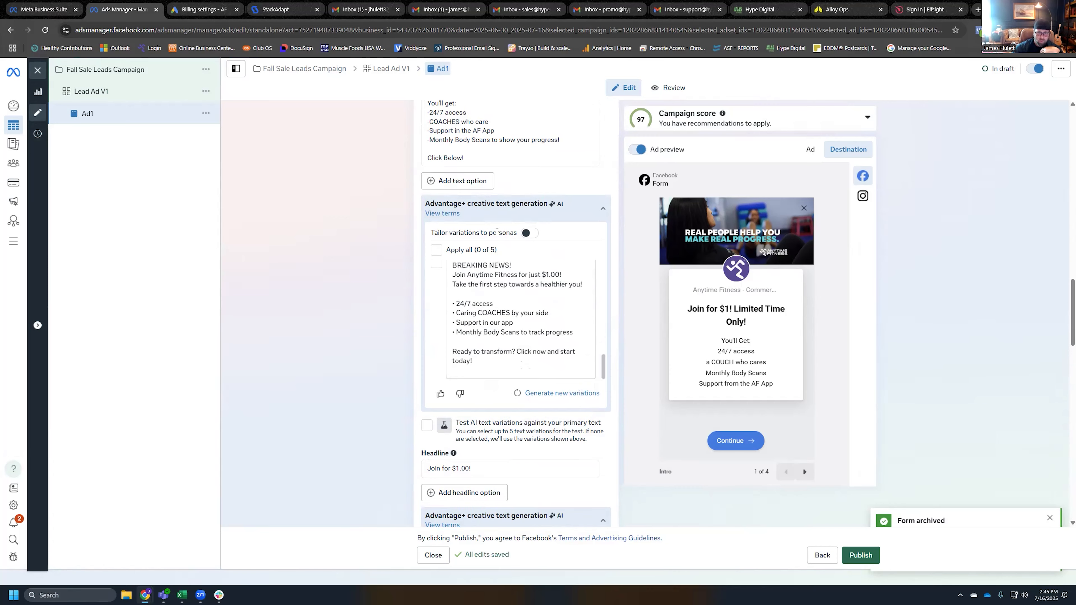
{"action": "scroll", "coordinate": [523, 297], "scroll_direction": "down", "scroll_amount": 10}
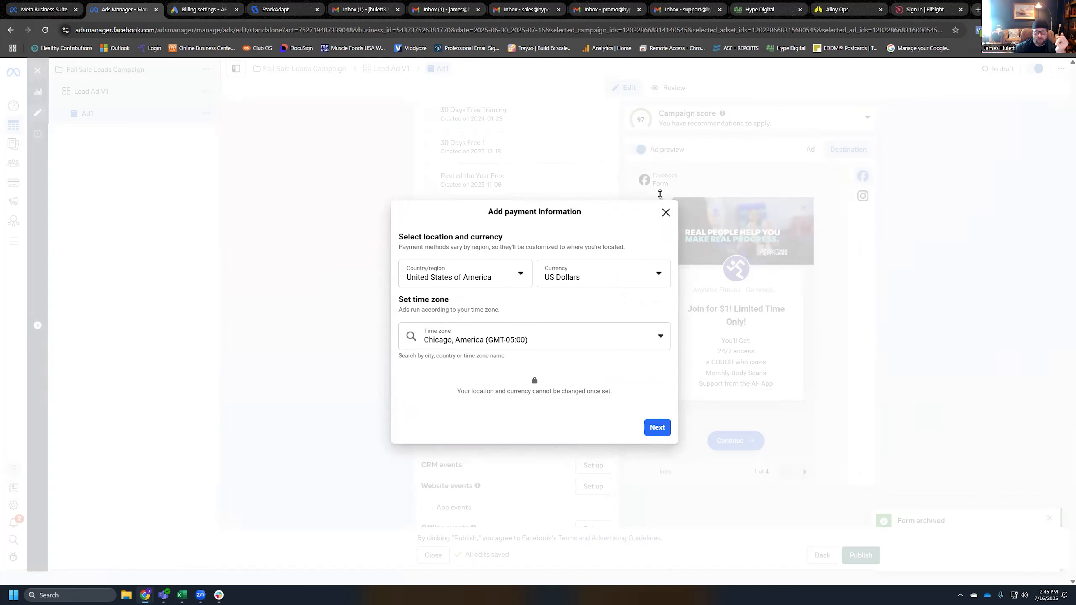
Step: Dismiss the payment information dialog and close the ad editor, keeping the changes as unpublished drafts
{"action": "left_click", "coordinate": [665, 213]}
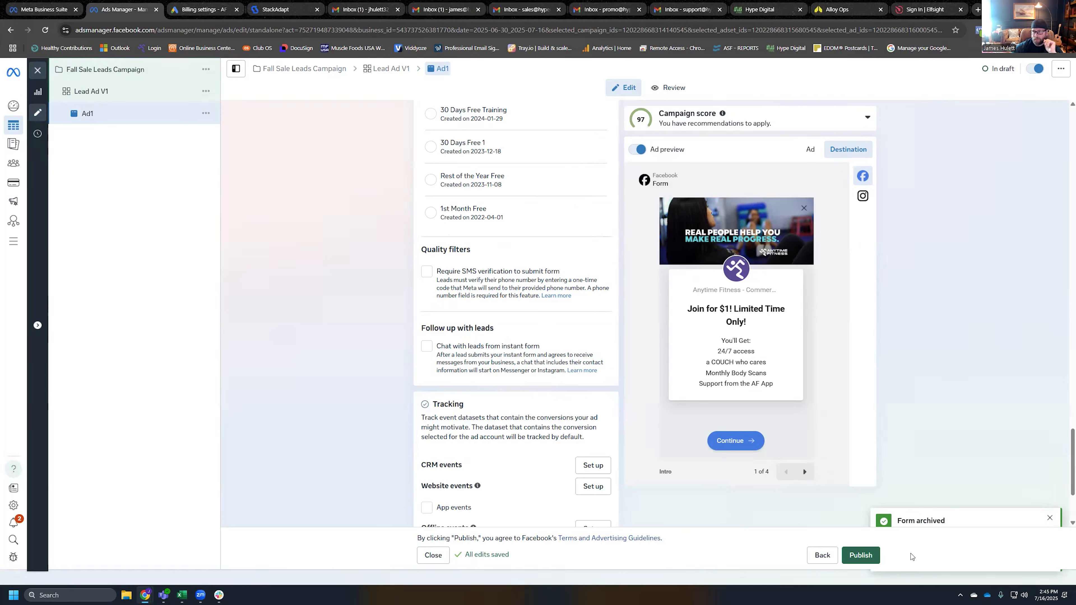
{"action": "left_click", "coordinate": [38, 72]}
{"action": "left_click", "coordinate": [593, 285]}
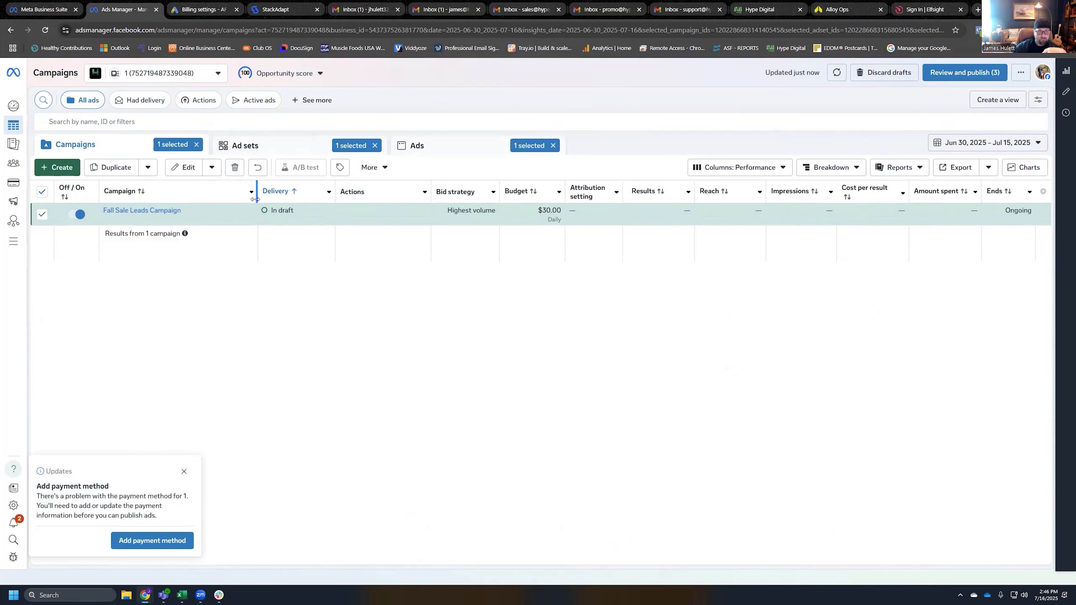
Step: Reopen the Fall Sale Leads Campaign for editing and look over Ad1's media, setup and identity settings
{"action": "mouse_move", "coordinate": [276, 212]}
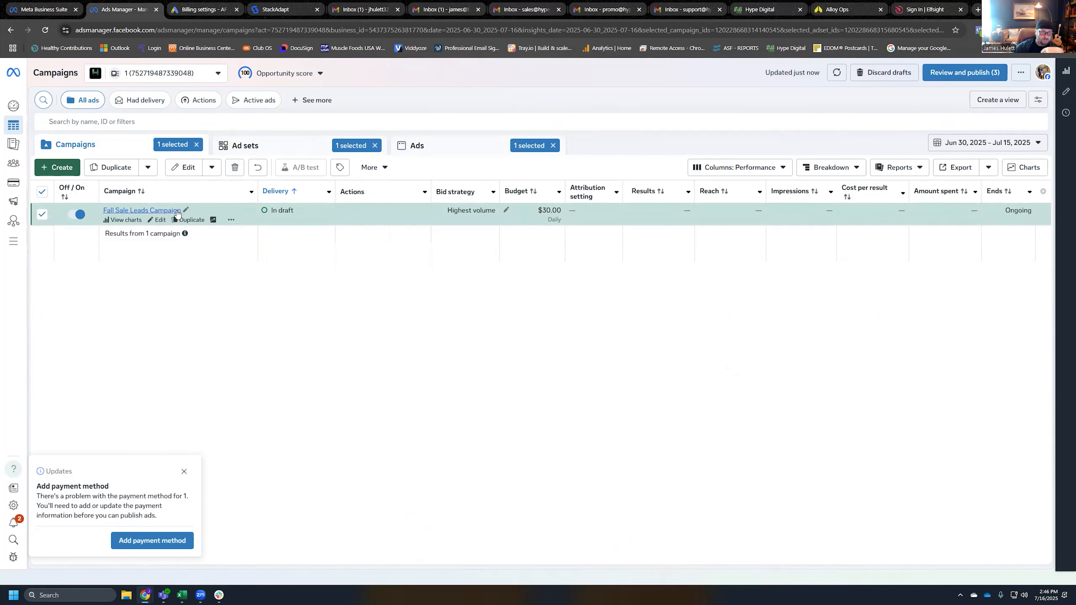
{"action": "left_click", "coordinate": [160, 219]}
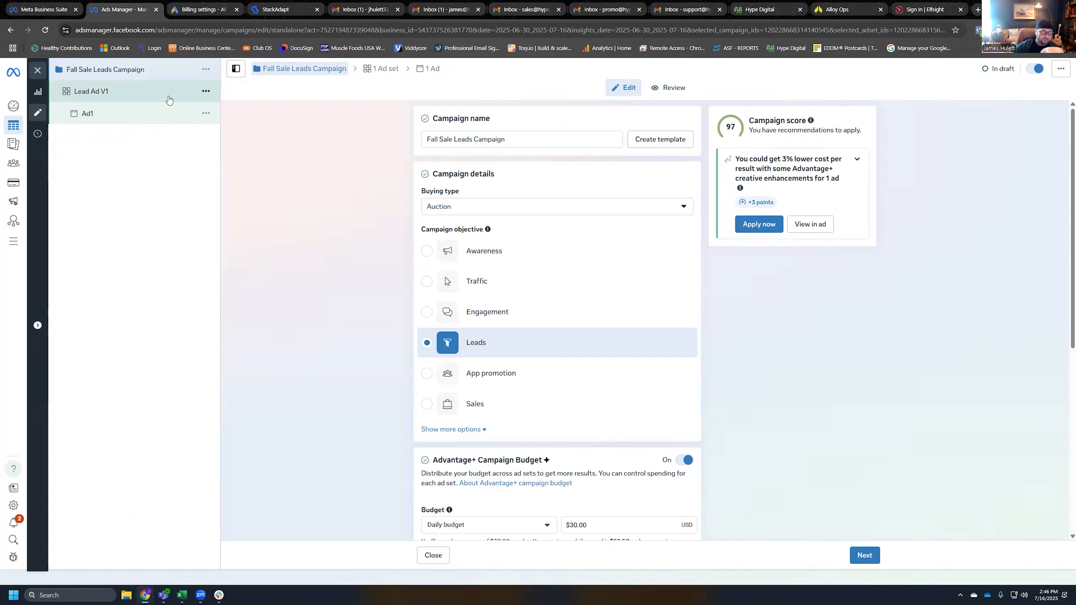
{"action": "left_click", "coordinate": [114, 120]}
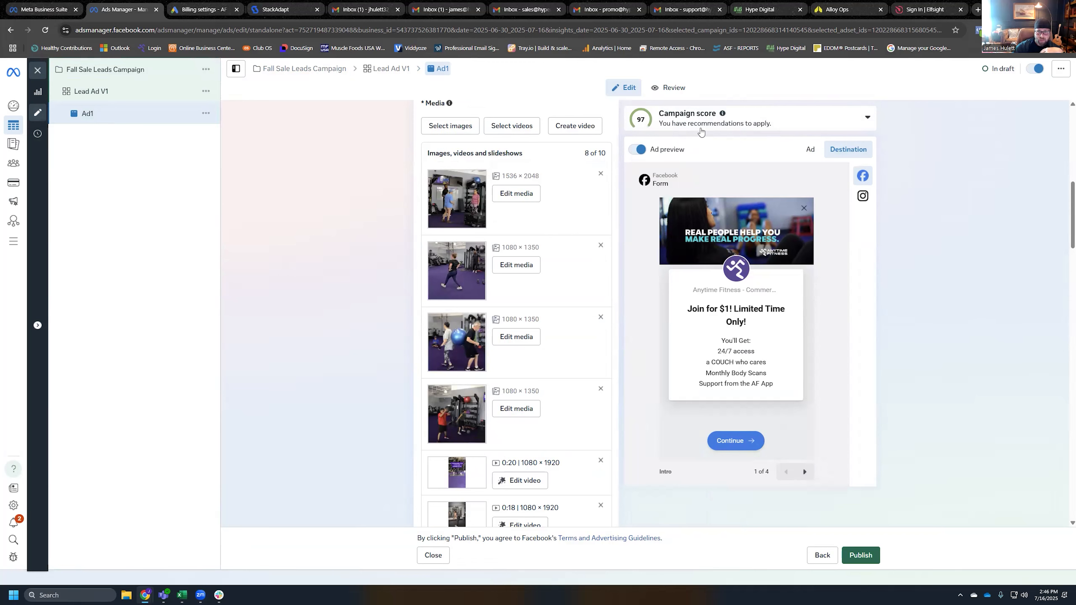
{"action": "scroll", "coordinate": [712, 205], "scroll_direction": "up", "scroll_amount": 2}
{"action": "scroll", "coordinate": [700, 160], "scroll_direction": "up", "scroll_amount": 8}
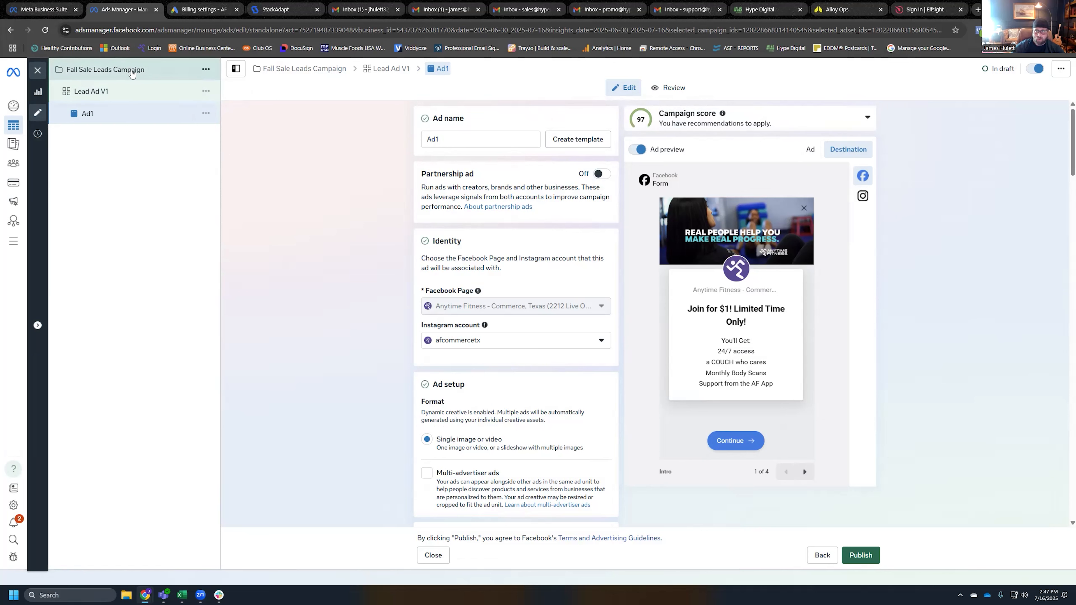
Step: Quick-duplicate the Lead Ad V1 ad set, then switch the original Lead Ad V1 off
{"action": "left_click", "coordinate": [195, 93]}
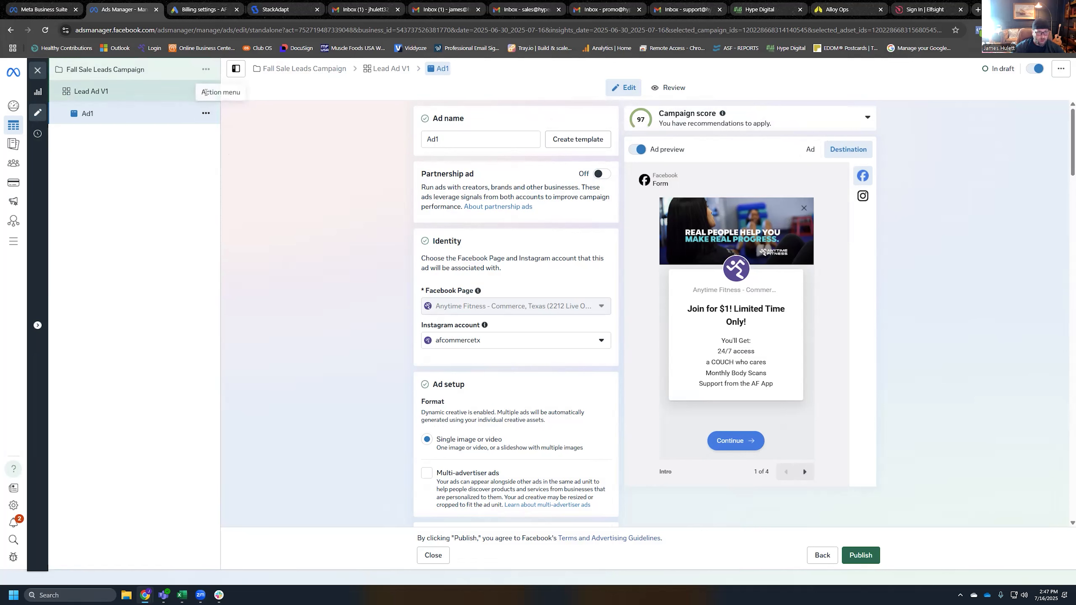
{"action": "left_click", "coordinate": [206, 92]}
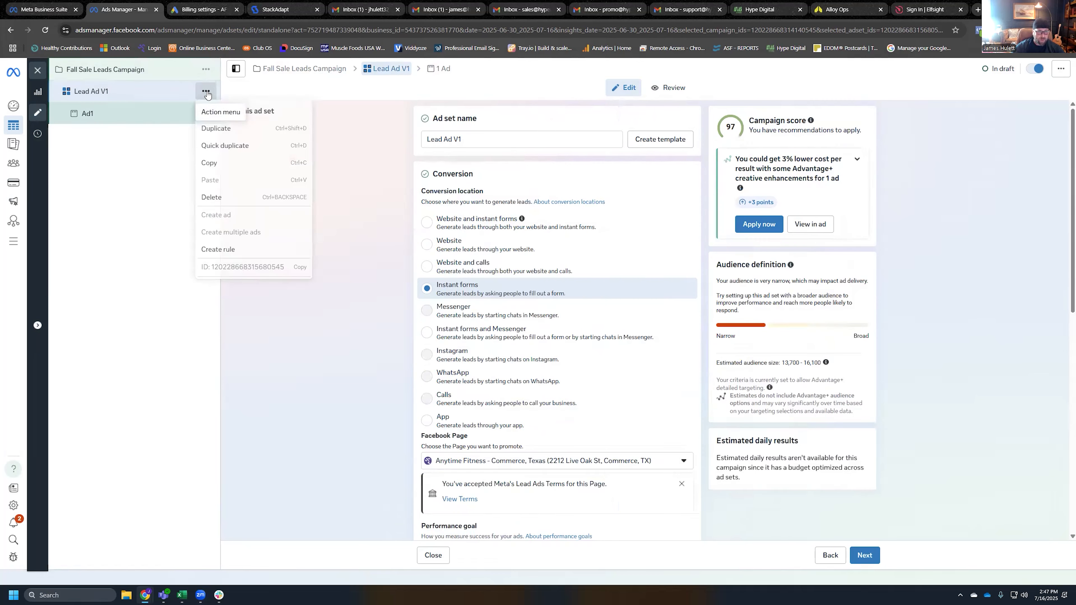
{"action": "left_click", "coordinate": [229, 147]}
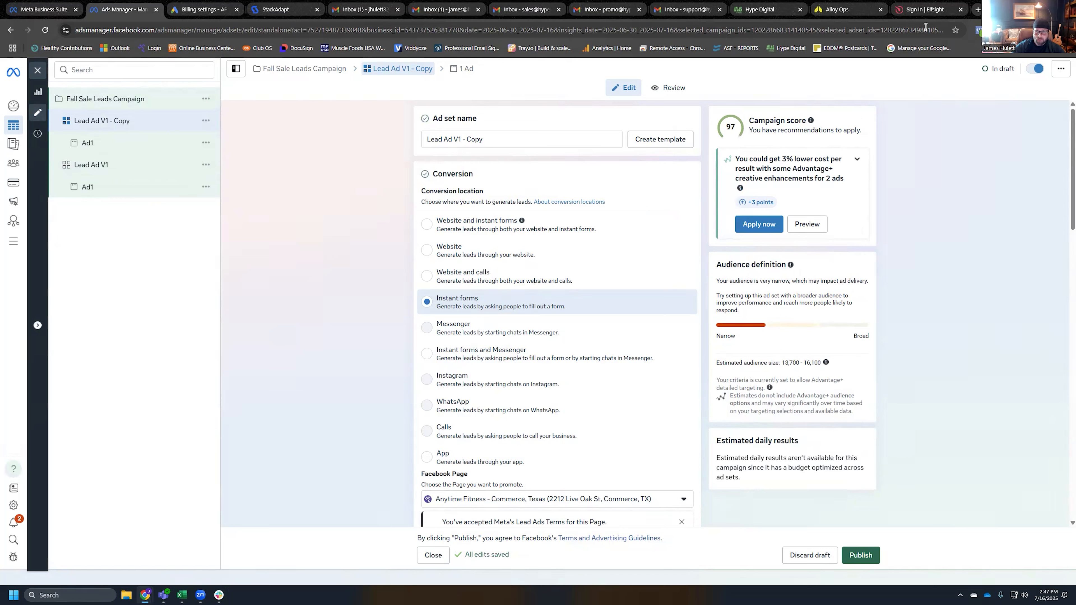
{"action": "left_click", "coordinate": [178, 170]}
{"action": "left_click", "coordinate": [1035, 69]}
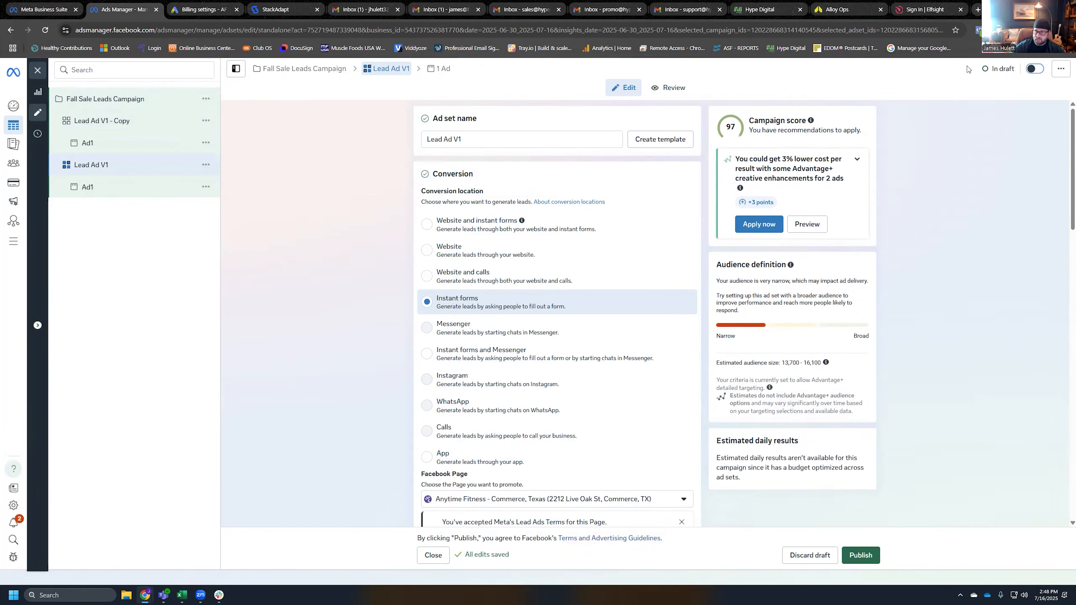
Step: Rename the duplicated ad set "Lead Ad V1.1"
{"action": "left_click", "coordinate": [112, 124]}
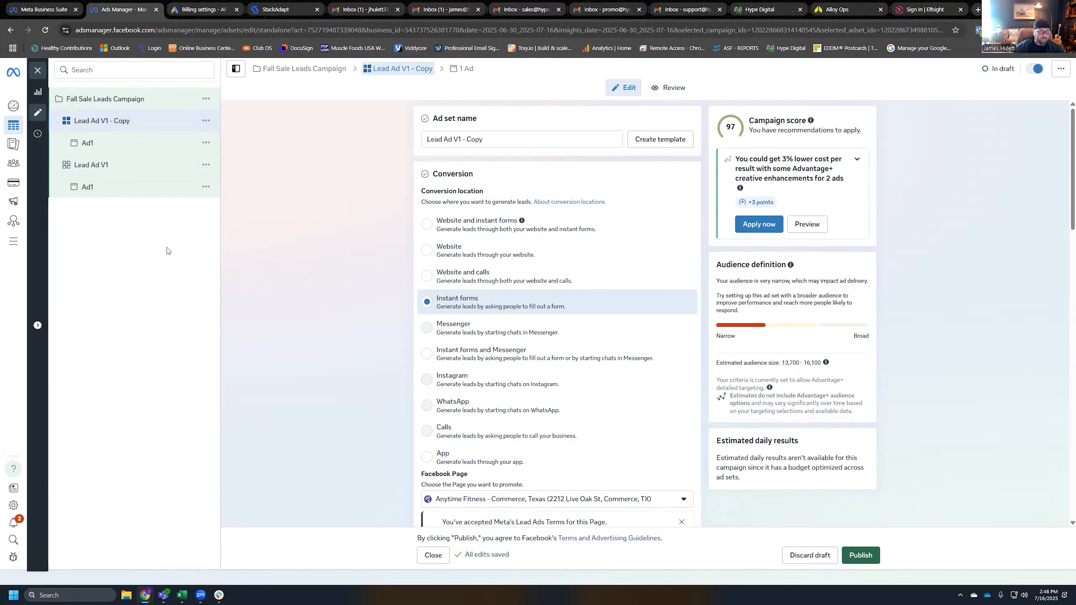
{"action": "left_click_drag", "start_coordinate": [495, 140], "coordinate": [465, 146]}
{"action": "key", "text": "BackSpace"}
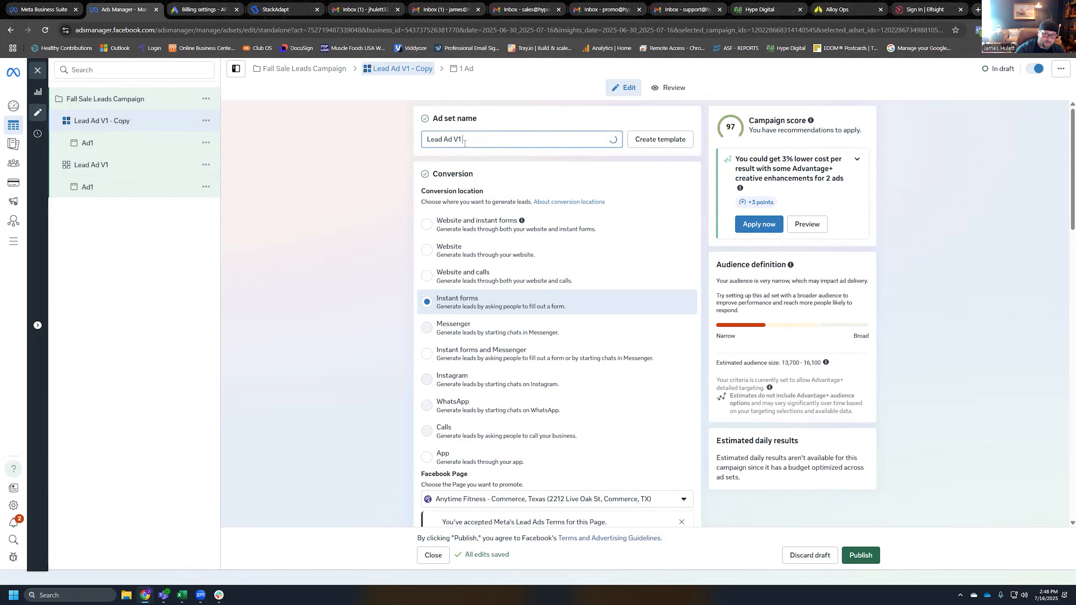
{"action": "type", "text": ".1"}
{"action": "key", "text": "BackSpace"}
{"action": "type", "text": "2"}
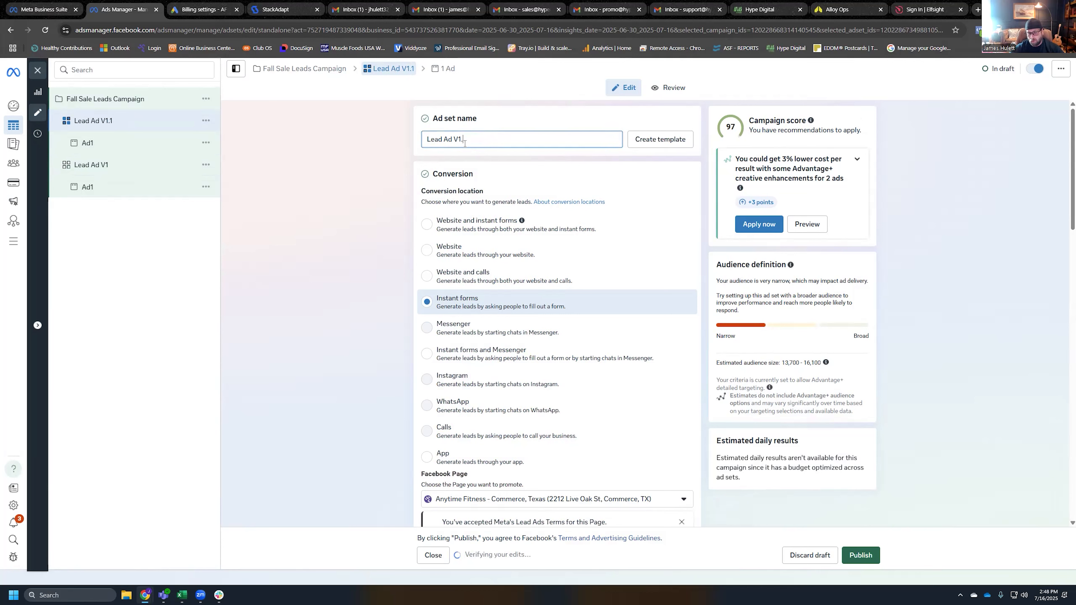
{"action": "key", "text": "BackSpace"}
{"action": "type", "text": "1"}
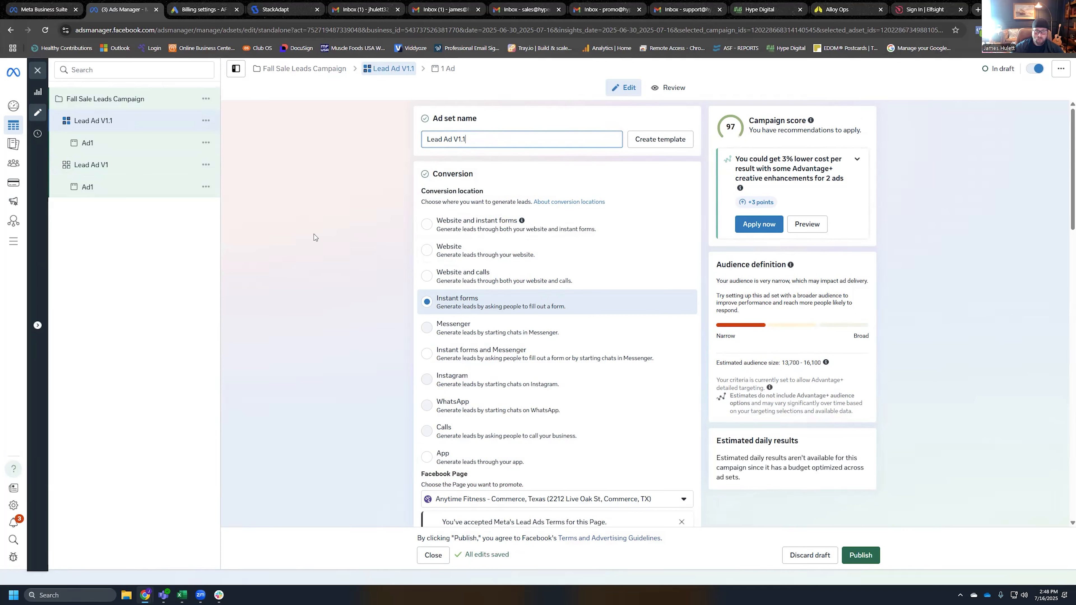
Step: Close the editor without publishing the Lead Ad V1.1 draft and return to the campaigns list
{"action": "left_click", "coordinate": [38, 72]}
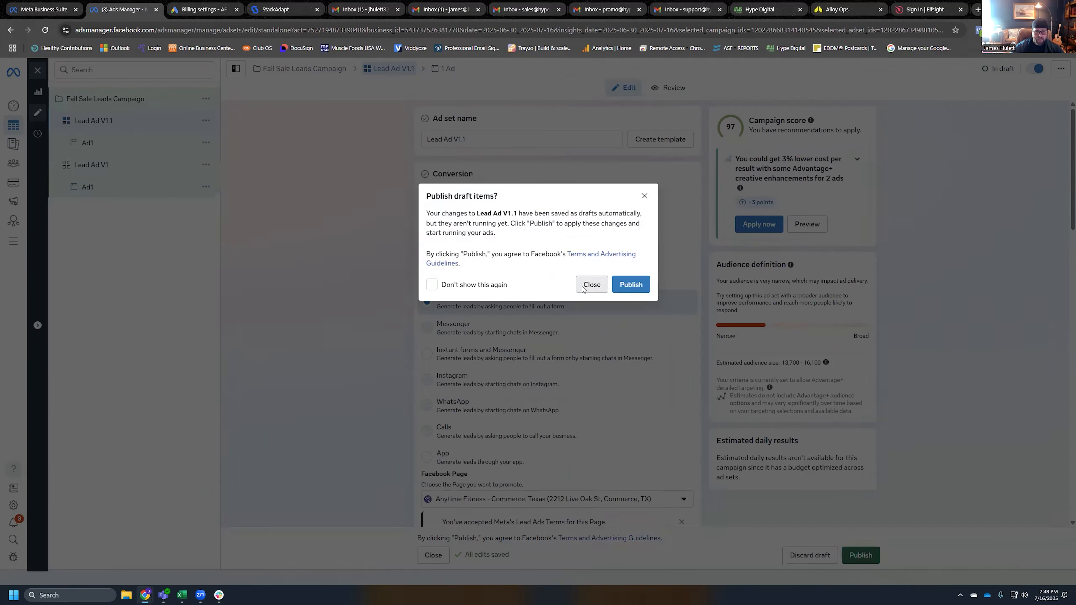
{"action": "left_click", "coordinate": [591, 283]}
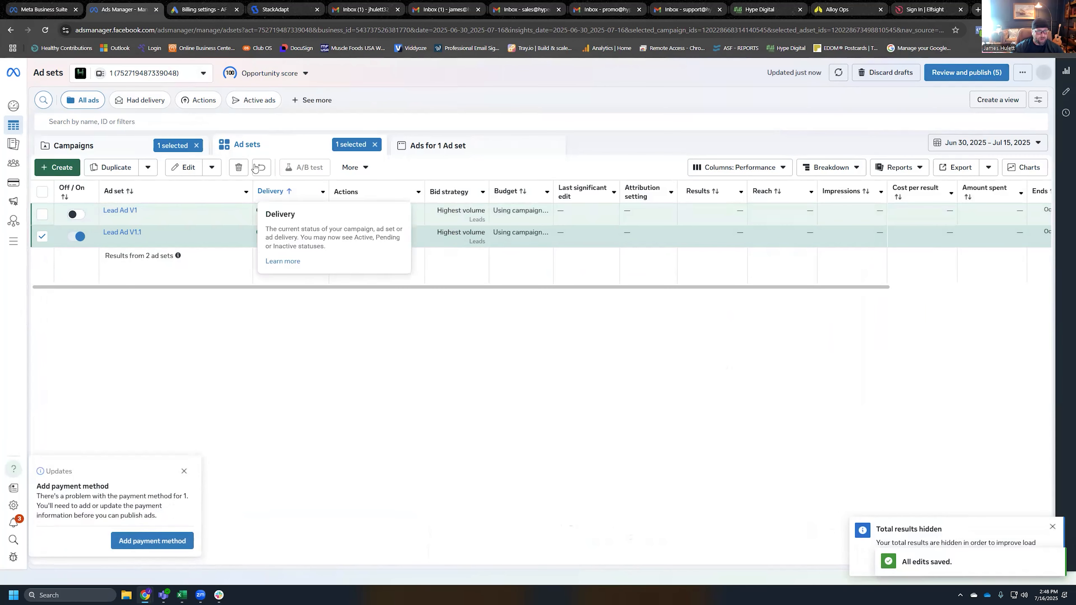
{"action": "left_click", "coordinate": [119, 146]}
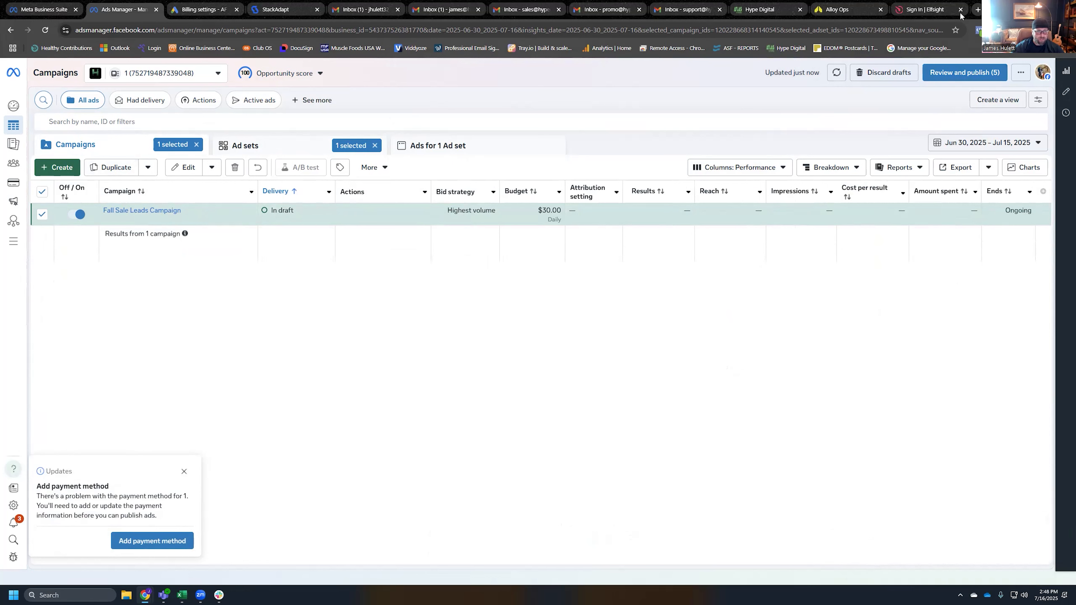
Step: Check the available column presets and the Amount spent column for the Fall Sale Leads Campaign
{"action": "left_click", "coordinate": [731, 169]}
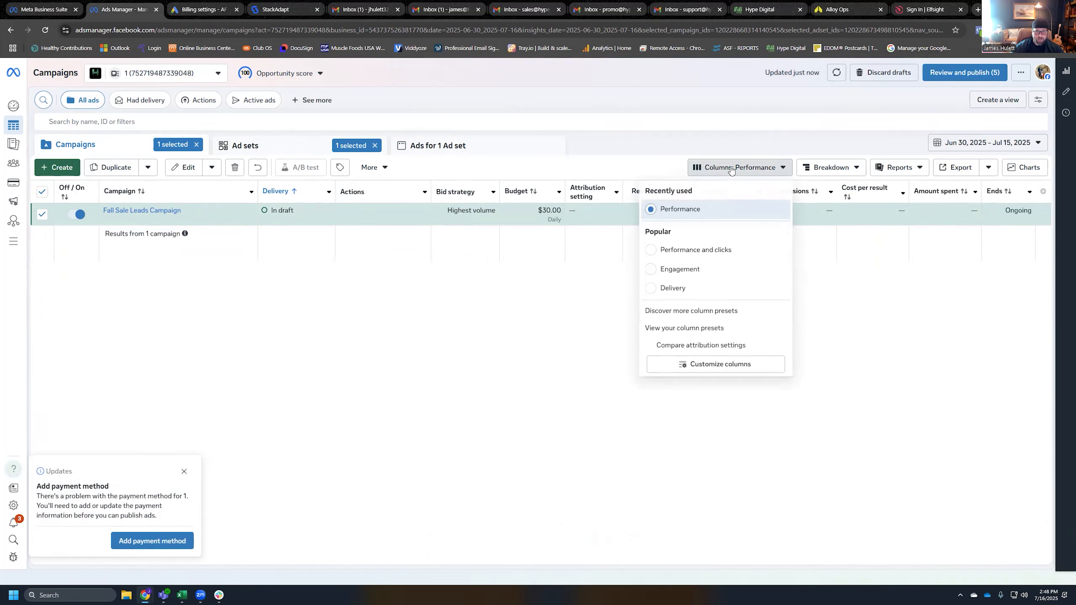
{"action": "left_click", "coordinate": [731, 170]}
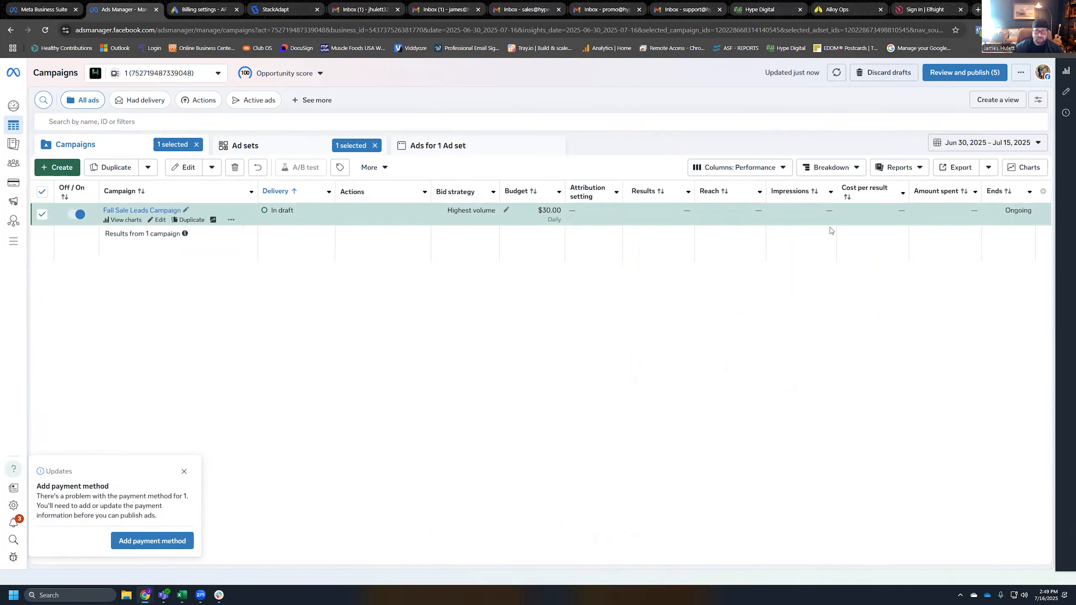
{"action": "double_click", "coordinate": [974, 210]}
Step: Examine the budget and schedule settings of the Lead Ad V1.1 ad set, then return to the campaigns list without publishing
{"action": "left_click", "coordinate": [159, 220]}
{"action": "left_click", "coordinate": [95, 122]}
{"action": "scroll", "coordinate": [550, 383], "scroll_direction": "down", "scroll_amount": 5}
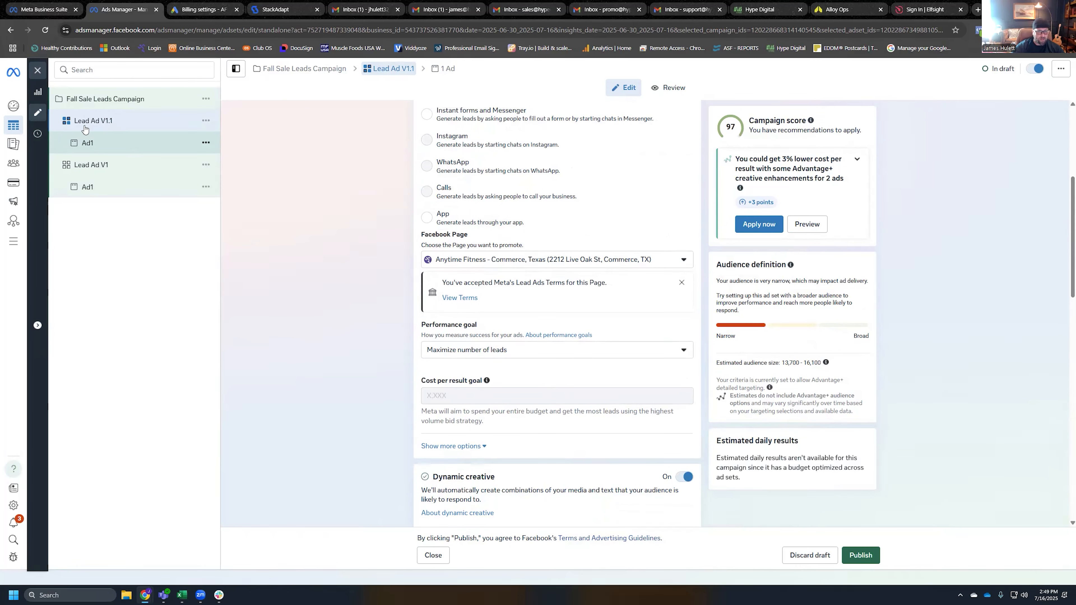
{"action": "scroll", "coordinate": [501, 295], "scroll_direction": "down", "scroll_amount": 4}
{"action": "scroll", "coordinate": [502, 296], "scroll_direction": "down", "scroll_amount": 3}
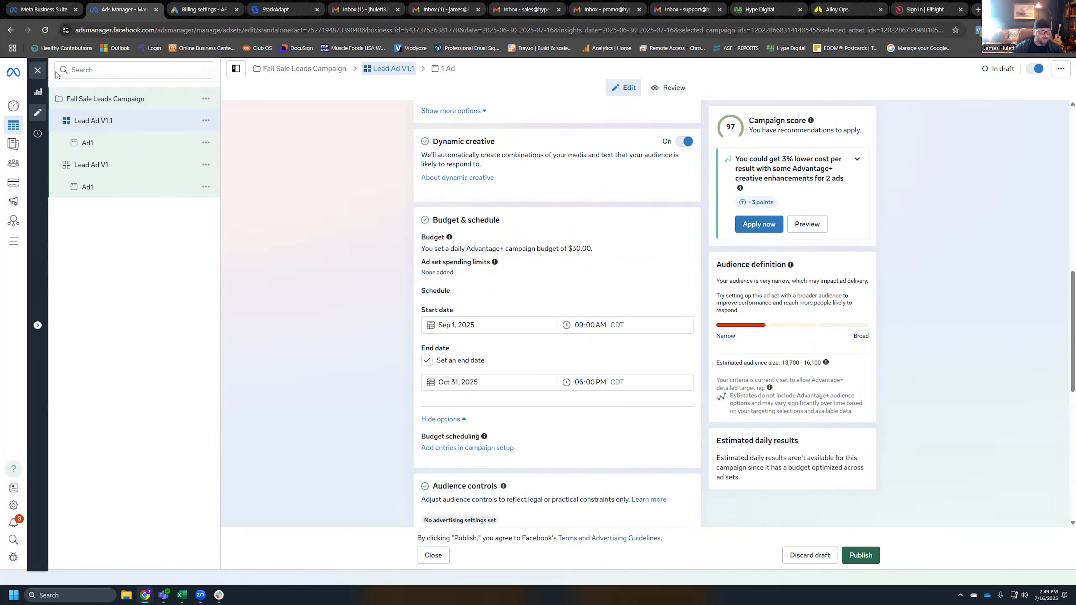
{"action": "left_click", "coordinate": [38, 71]}
{"action": "left_click", "coordinate": [587, 283]}
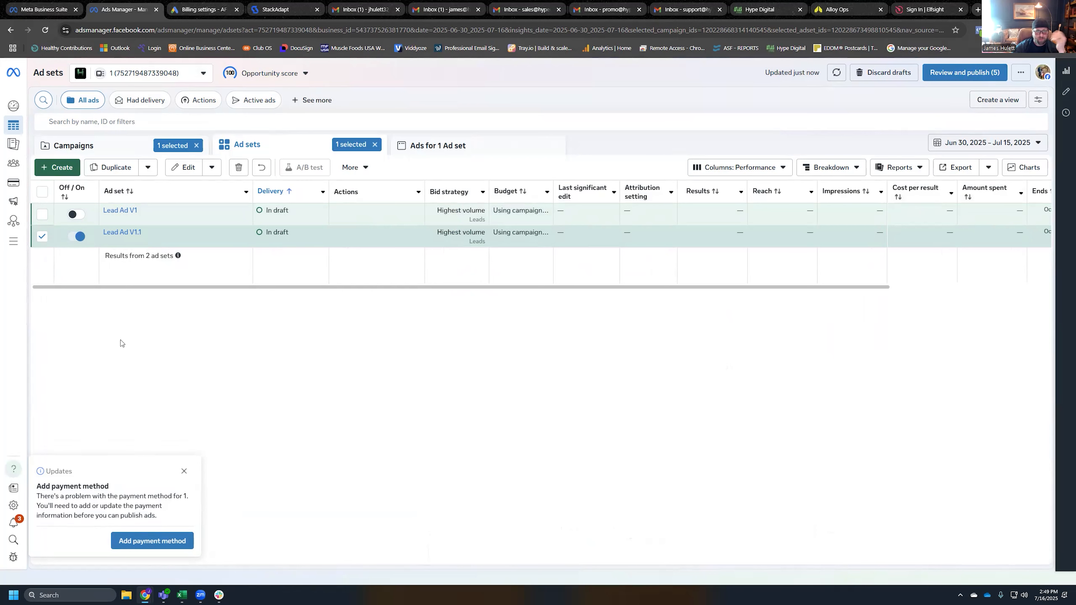
{"action": "left_click", "coordinate": [123, 154]}
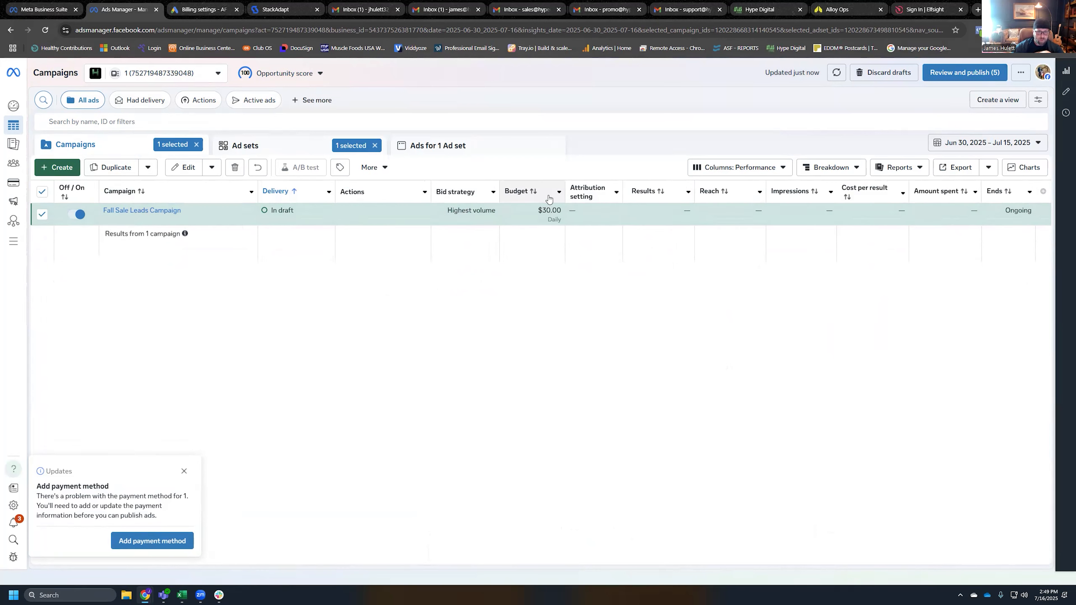
{"action": "mouse_move", "coordinate": [538, 211]}
{"action": "left_mouse_down"}
{"action": "mouse_move", "coordinate": [563, 210]}
{"action": "mouse_move", "coordinate": [521, 209]}
{"action": "left_mouse_up"}
{"action": "left_click", "coordinate": [507, 211]}
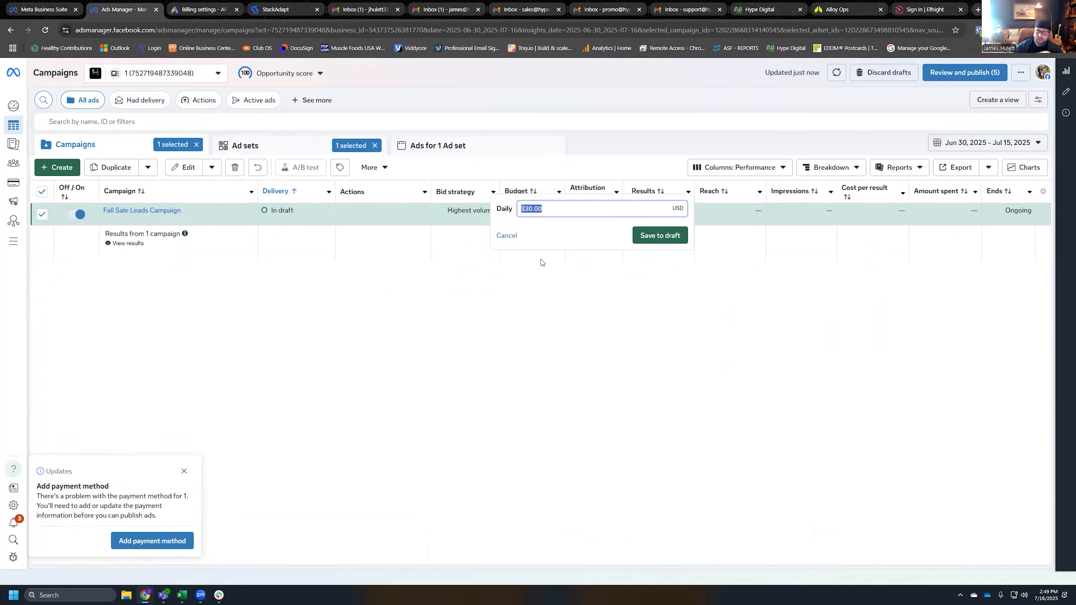
{"action": "left_click", "coordinate": [532, 301]}
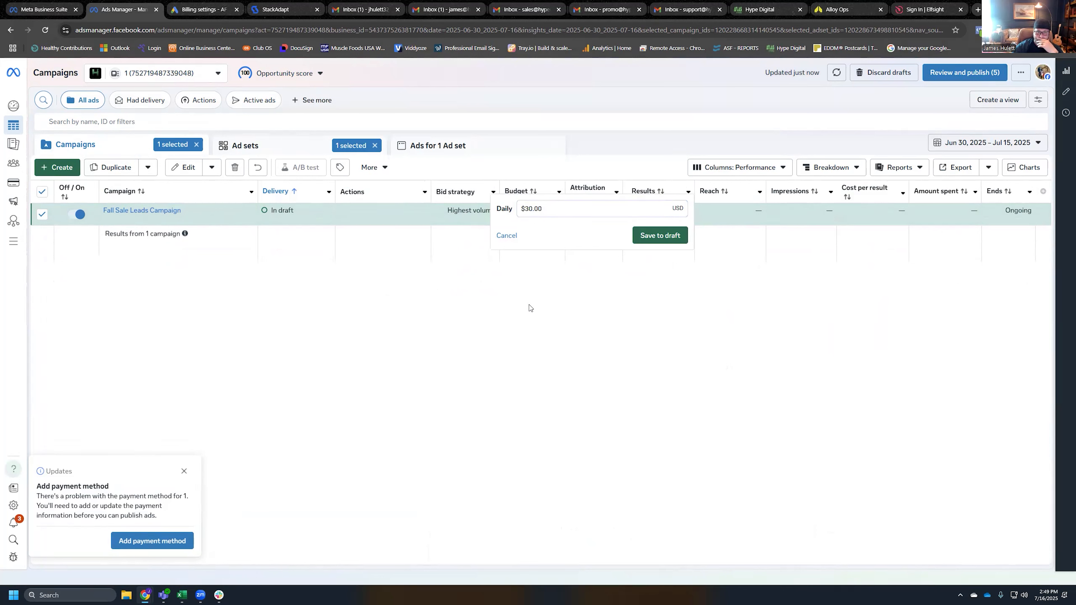
{"action": "left_click", "coordinate": [506, 235]}
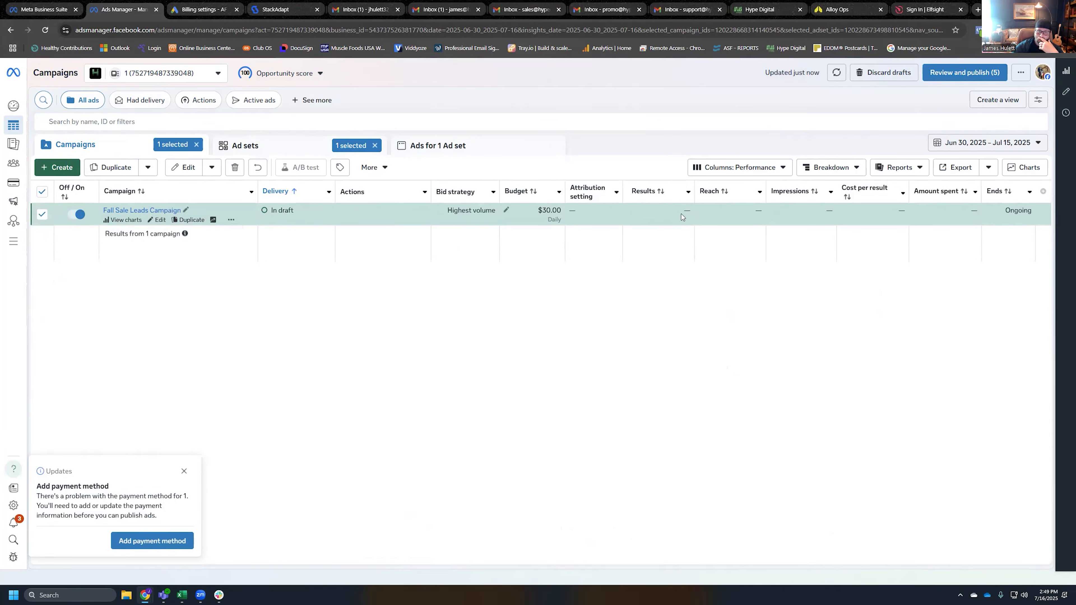
Step: Check the campaign's Results column and read the description of the Delivery column
{"action": "double_click", "coordinate": [688, 210]}
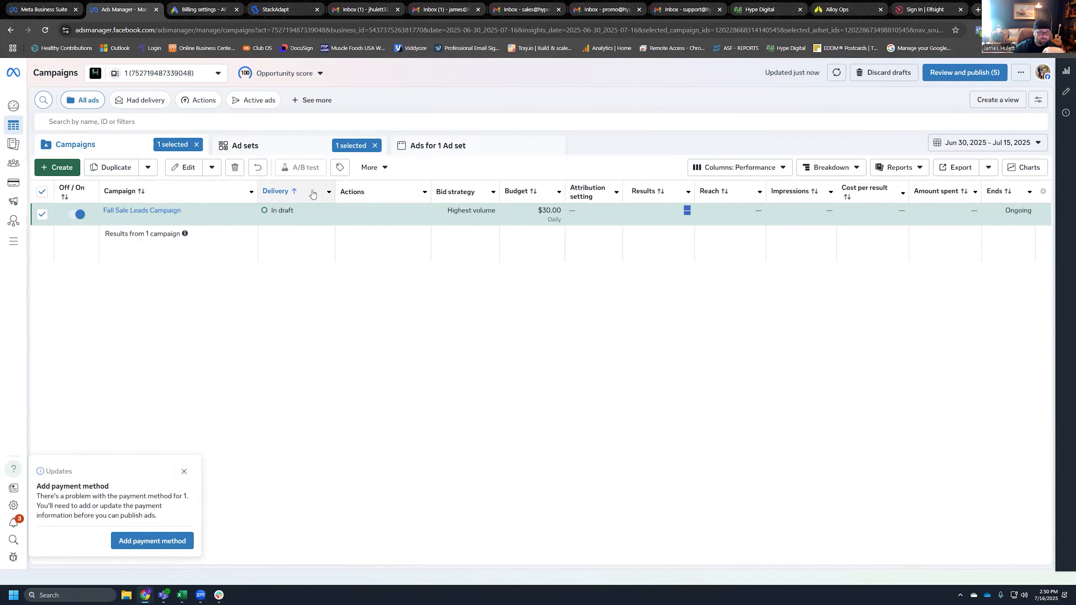
{"action": "mouse_move", "coordinate": [293, 199]}
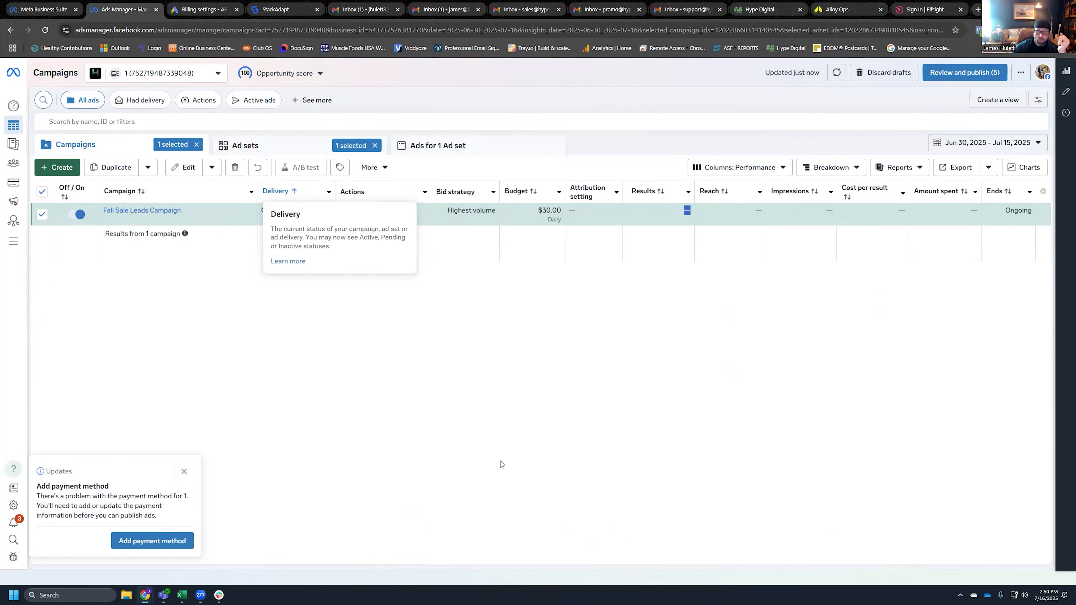